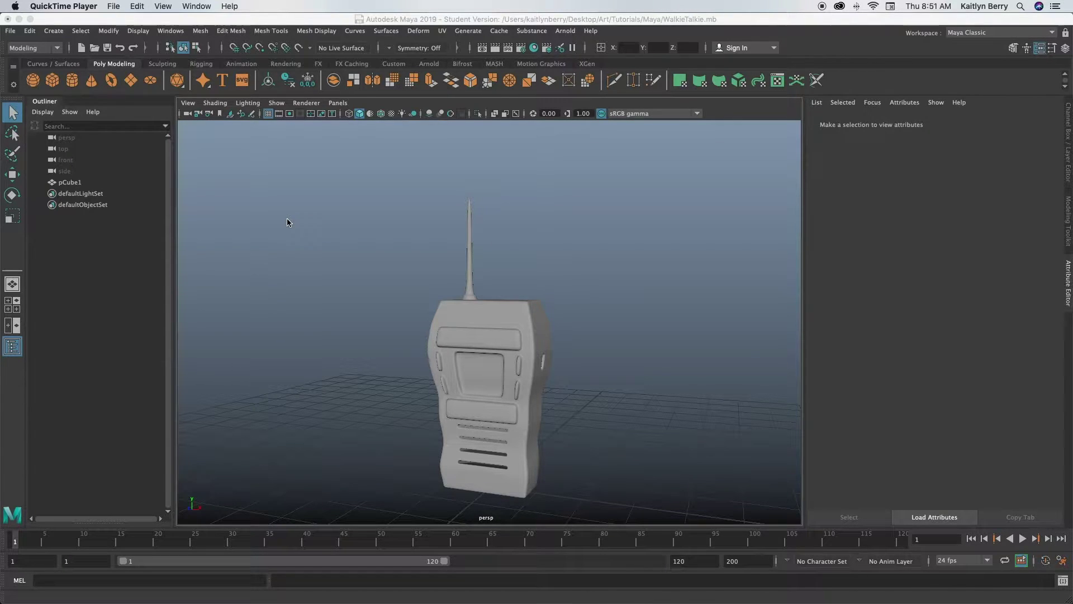
Look over the finished walkie-talkie model and start a new empty scene
{"action": "left_click", "coordinate": [625, 288]}
{"action": "left_click_drag", "start_coordinate": [625, 288], "coordinate": [351, 391], "text": "alt"}
{"action": "mouse_move", "coordinate": [515, 353]}
{"action": "left_mouse_down", "text": "alt"}
{"action": "mouse_move", "coordinate": [578, 421]}
{"action": "mouse_move", "coordinate": [536, 431]}
{"action": "mouse_move", "coordinate": [494, 324]}
{"action": "mouse_move", "coordinate": [507, 336]}
{"action": "mouse_move", "coordinate": [500, 342]}
{"action": "left_mouse_up", "text": "alt"}
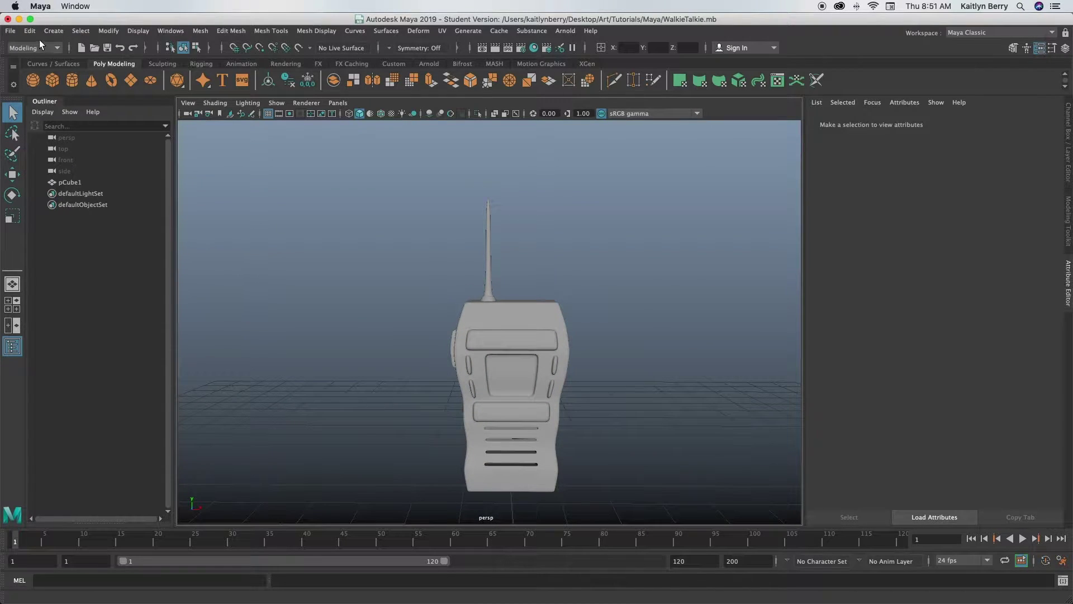
{"action": "left_click", "coordinate": [10, 31]}
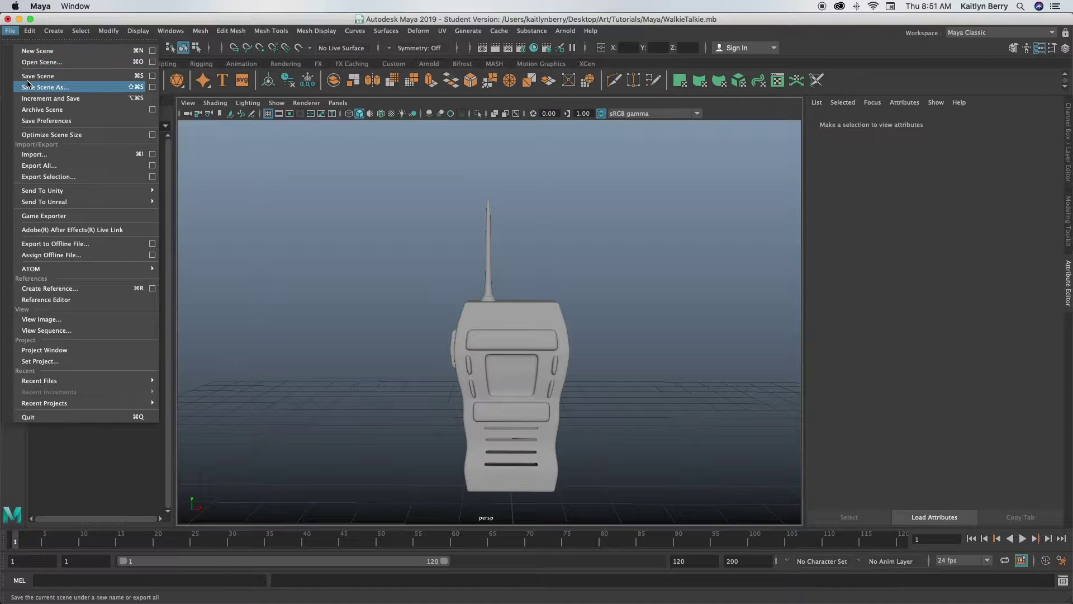
{"action": "left_click", "coordinate": [37, 51]}
{"action": "left_click", "coordinate": [491, 310]}
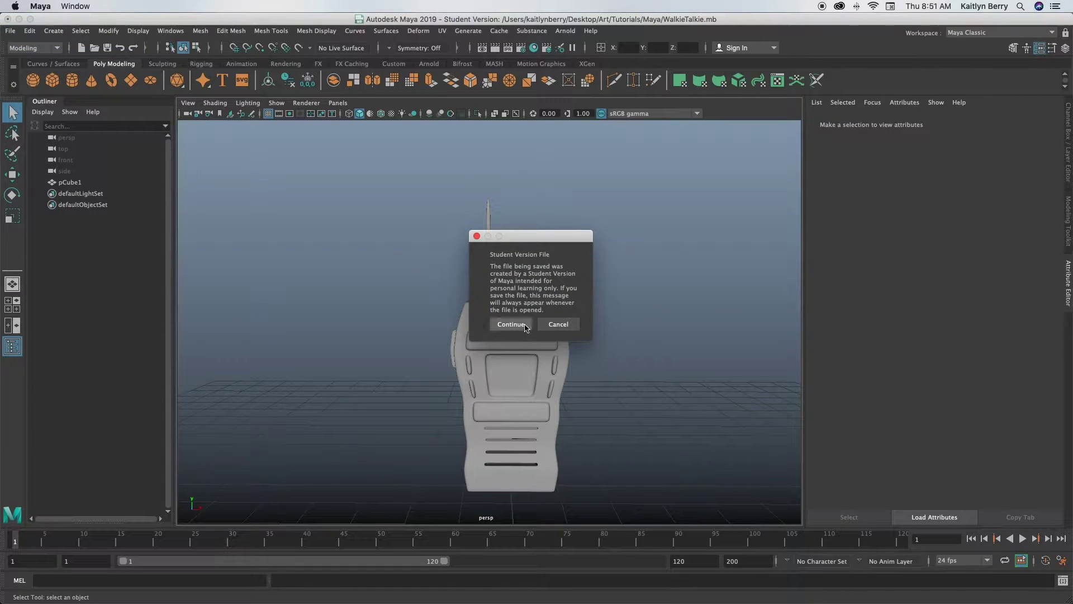
{"action": "left_click", "coordinate": [524, 325]}
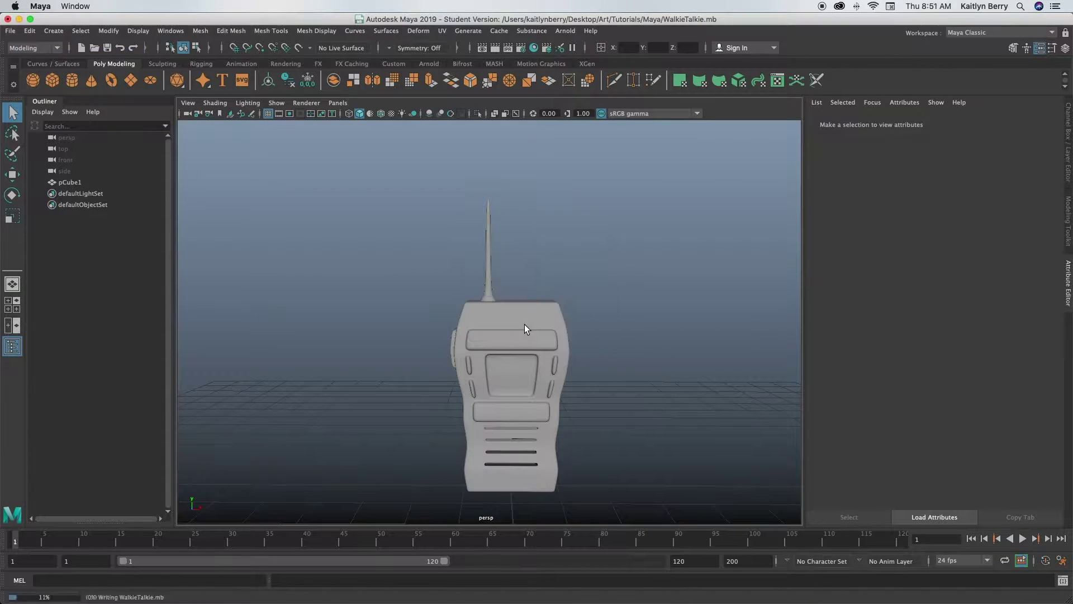
Create a polygon cube with width 2, height 4 and depth 2
{"action": "left_click", "coordinate": [52, 80]}
{"action": "left_click", "coordinate": [917, 123]}
{"action": "left_click", "coordinate": [923, 195]}
{"action": "type", "text": "2"}
{"action": "key", "text": "Tab"}
{"action": "type", "text": "3"}
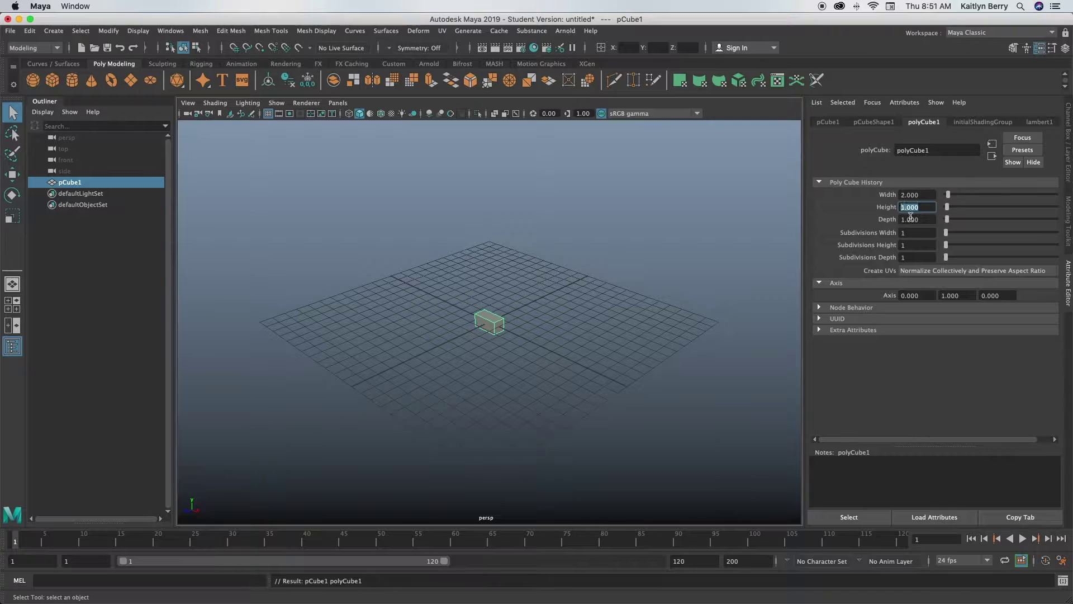
{"action": "key", "text": "Tab"}
{"action": "key", "text": "shift+Tab"}
{"action": "type", "text": "4"}
{"action": "key", "text": "Tab"}
{"action": "type", "text": "2"}
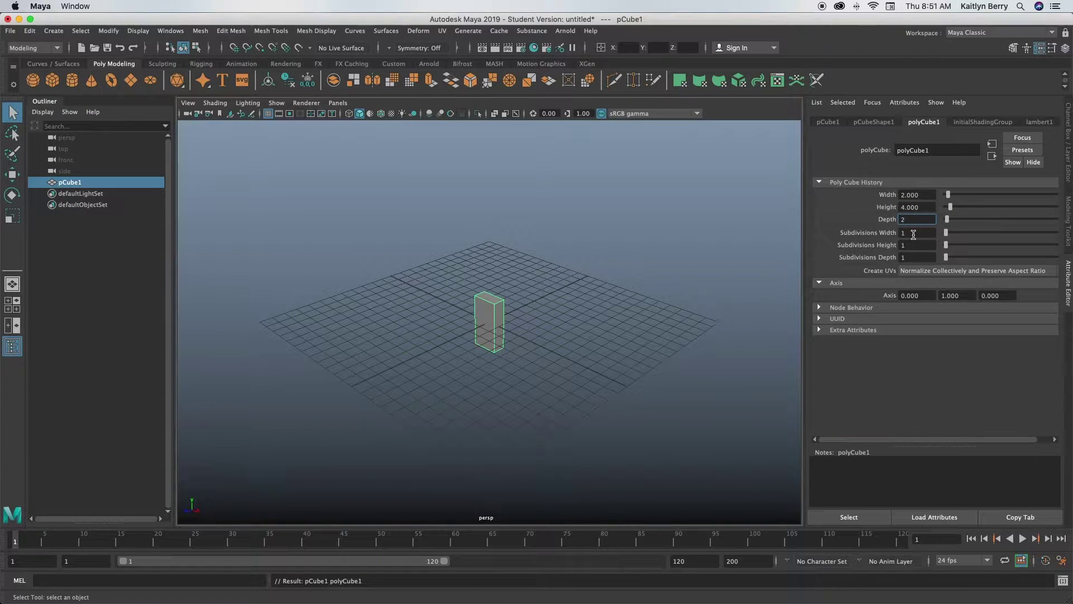
{"action": "key", "text": "Tab"}
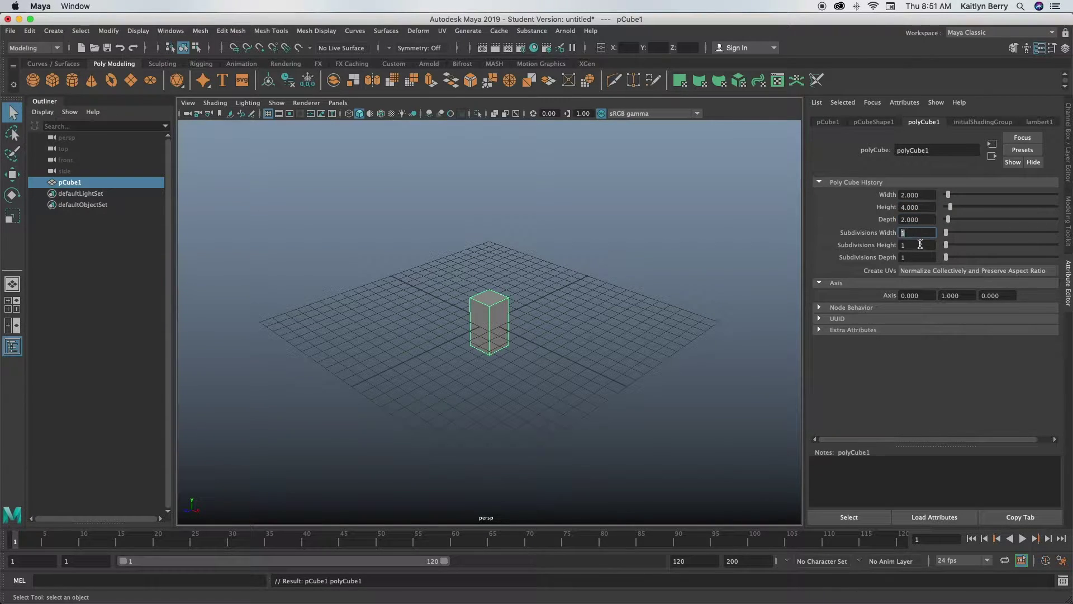
Set the cube's subdivisions to 6 in width, 8 in height and 4 in depth
{"action": "type", "text": "6"}
{"action": "key", "text": "Tab"}
{"action": "type", "text": "8"}
{"action": "key", "text": "Tab"}
{"action": "type", "text": "4"}
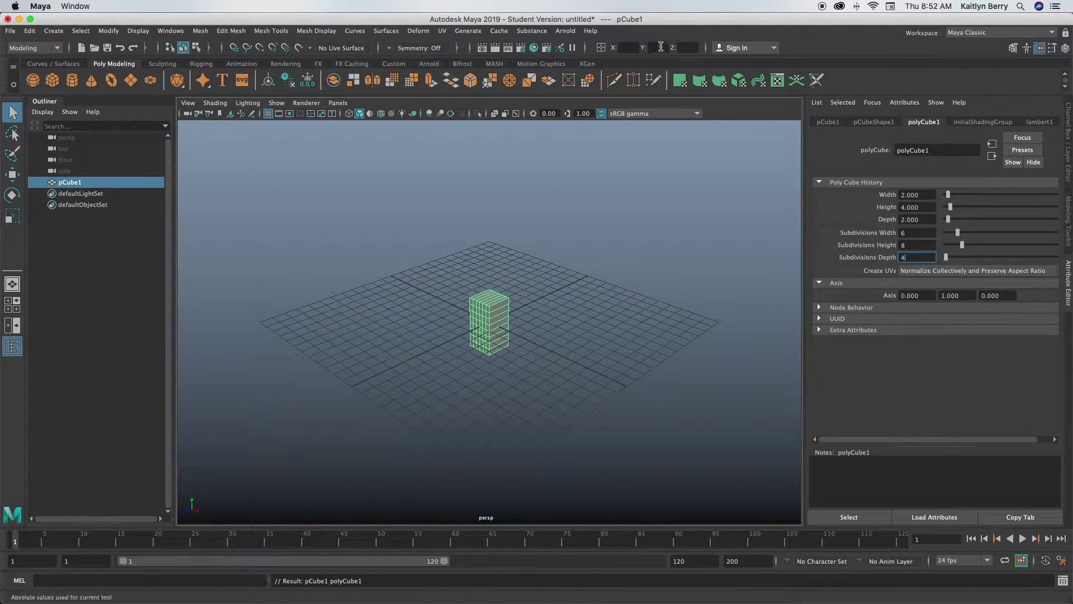
{"action": "key", "text": "Return"}
Show the subdivided block in the full-size front view and switch it to vertex selection mode
{"action": "left_click", "coordinate": [522, 238]}
{"action": "right_click_drag", "start_coordinate": [495, 279], "coordinate": [606, 320], "text": "alt"}
{"action": "left_click_drag", "start_coordinate": [606, 320], "coordinate": [581, 283], "text": "alt"}
{"action": "left_click", "coordinate": [511, 270]}
{"action": "right_click_drag", "start_coordinate": [587, 271], "coordinate": [539, 353], "text": "alt"}
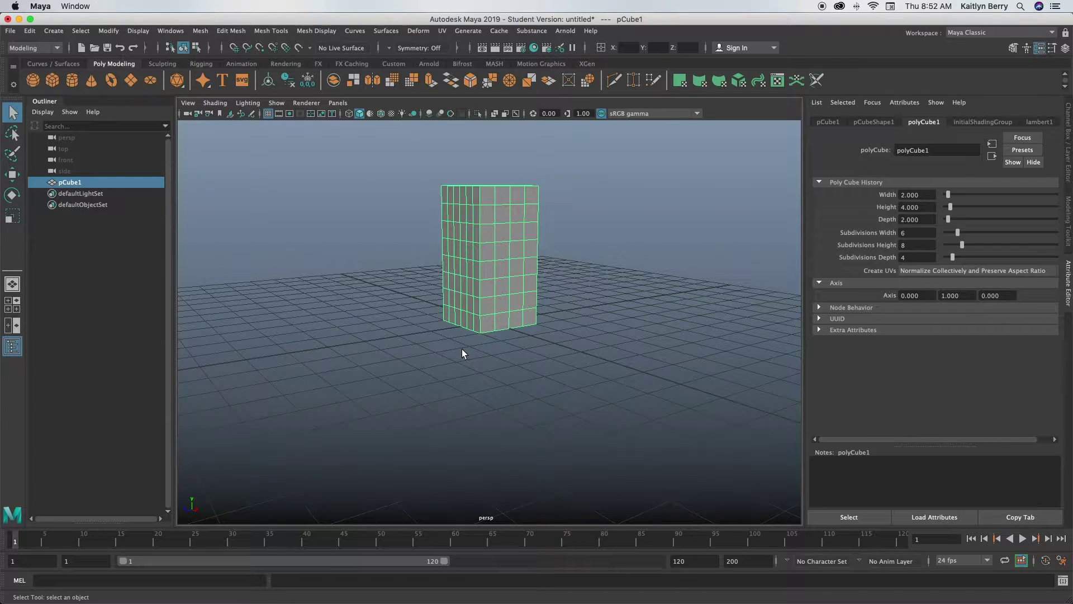
{"action": "left_click_drag", "start_coordinate": [323, 376], "coordinate": [394, 364], "text": "alt"}
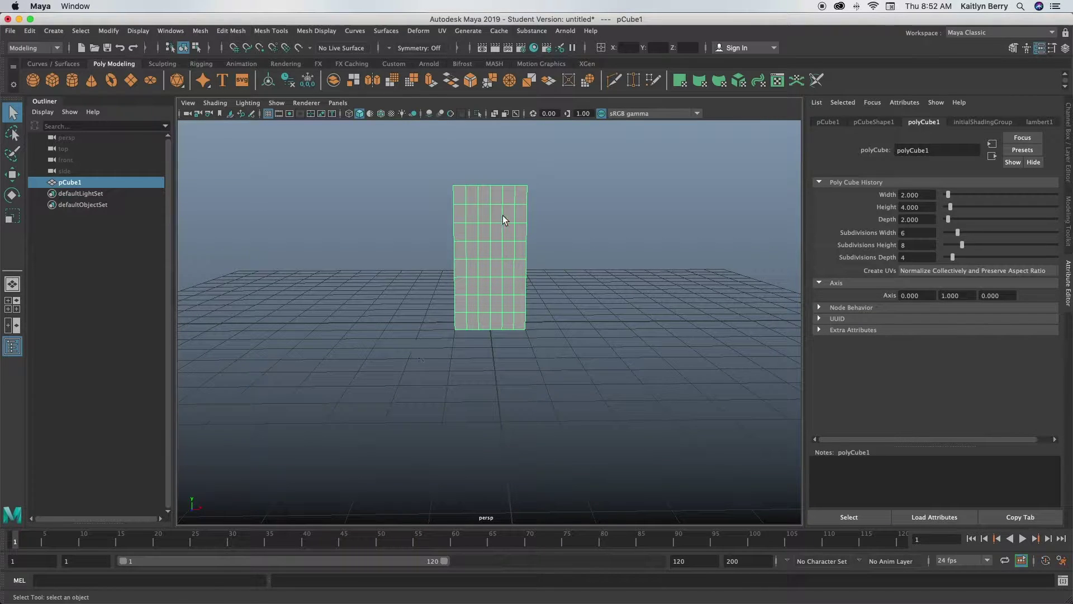
{"action": "key", "text": "space"}
{"action": "key", "text": "space"}
{"action": "right_click_drag", "start_coordinate": [506, 224], "coordinate": [496, 298], "text": "alt"}
{"action": "key", "text": "space"}
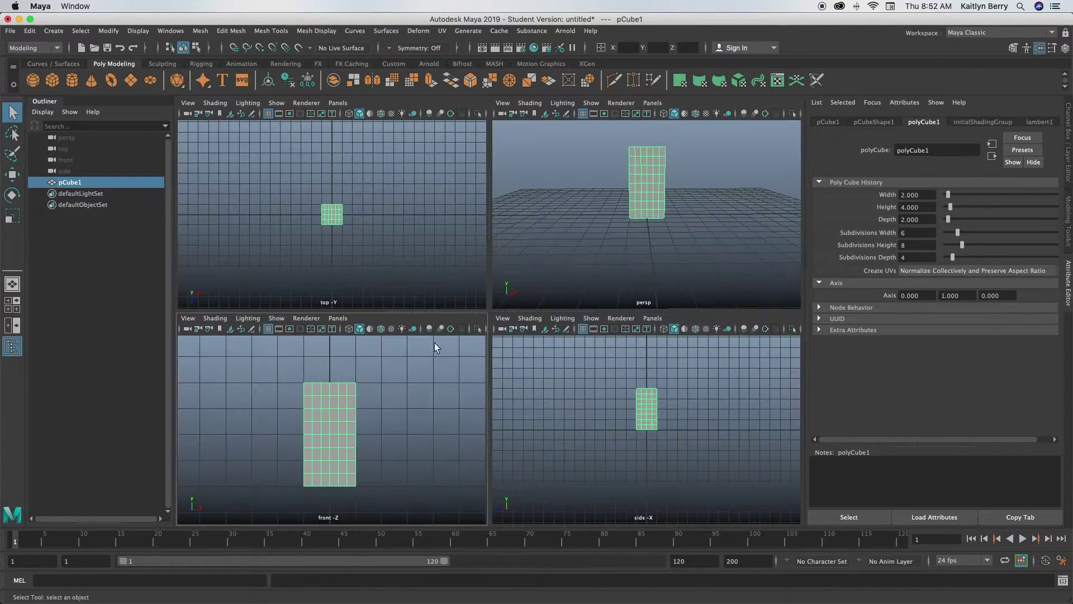
{"action": "key", "text": "space"}
{"action": "right_click_drag", "start_coordinate": [501, 285], "coordinate": [427, 283]}
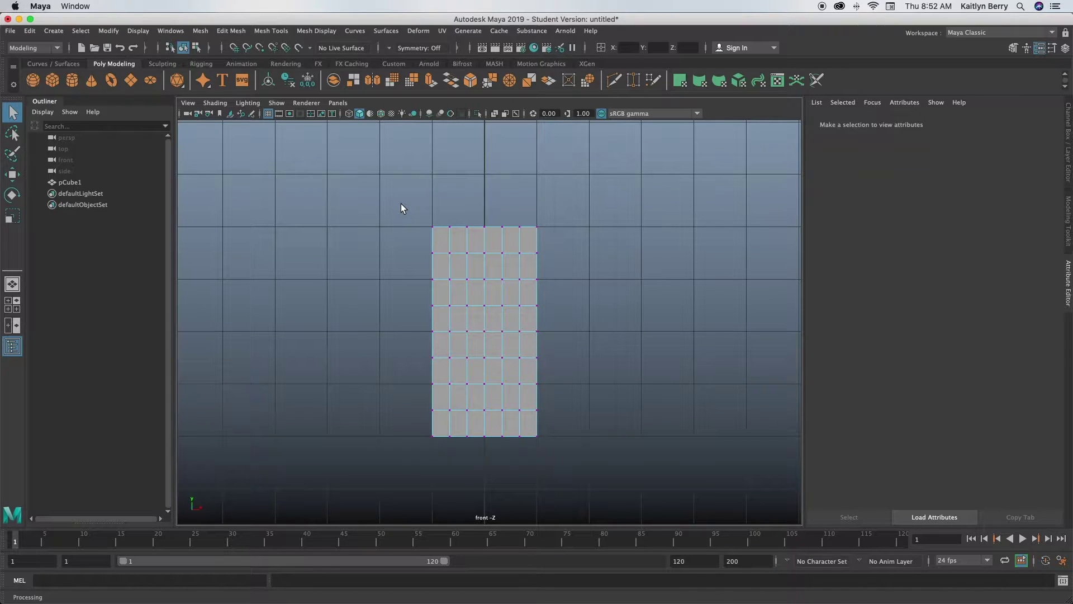
Scale the block's upper four vertex rows slightly outward in X and Z, without scaling their height
{"action": "left_click_drag", "start_coordinate": [393, 201], "coordinate": [578, 318]}
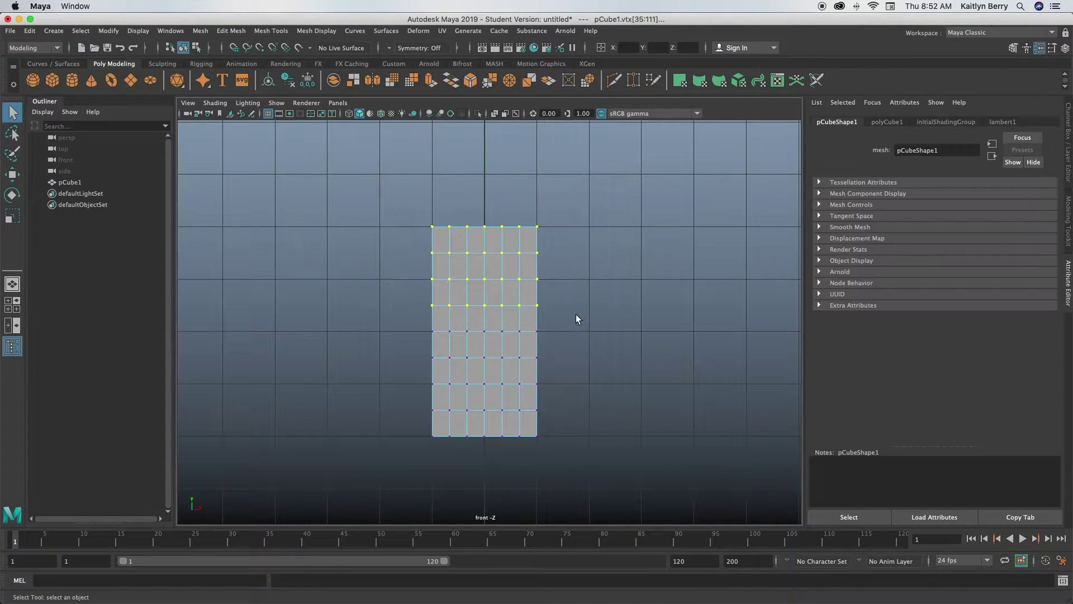
{"action": "key", "text": "r"}
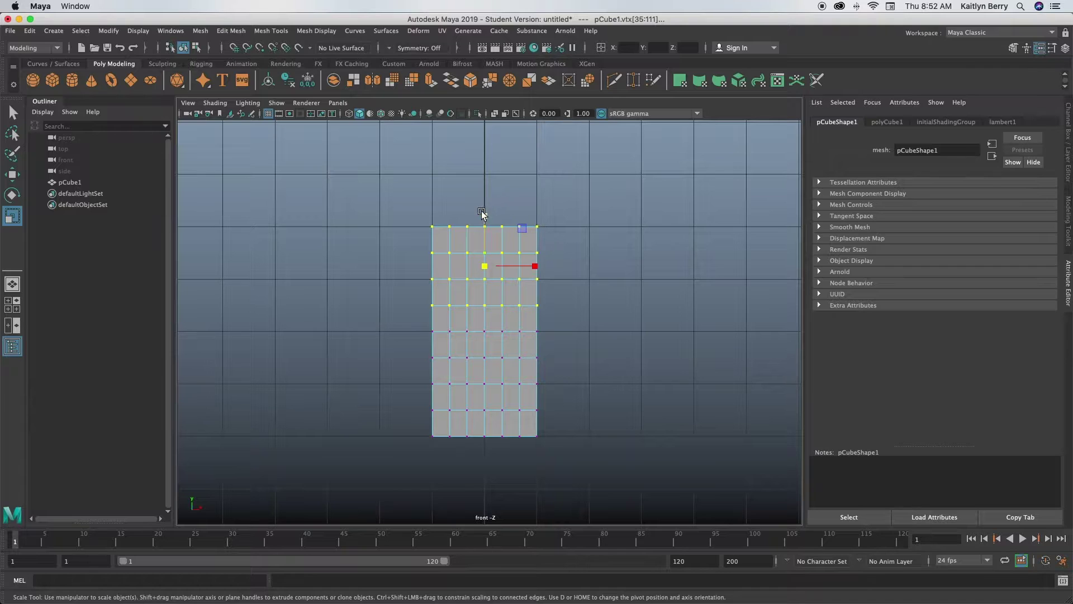
{"action": "left_click", "coordinate": [483, 213]}
{"action": "left_click_drag", "start_coordinate": [483, 213], "coordinate": [484, 203], "text": "ctrl"}
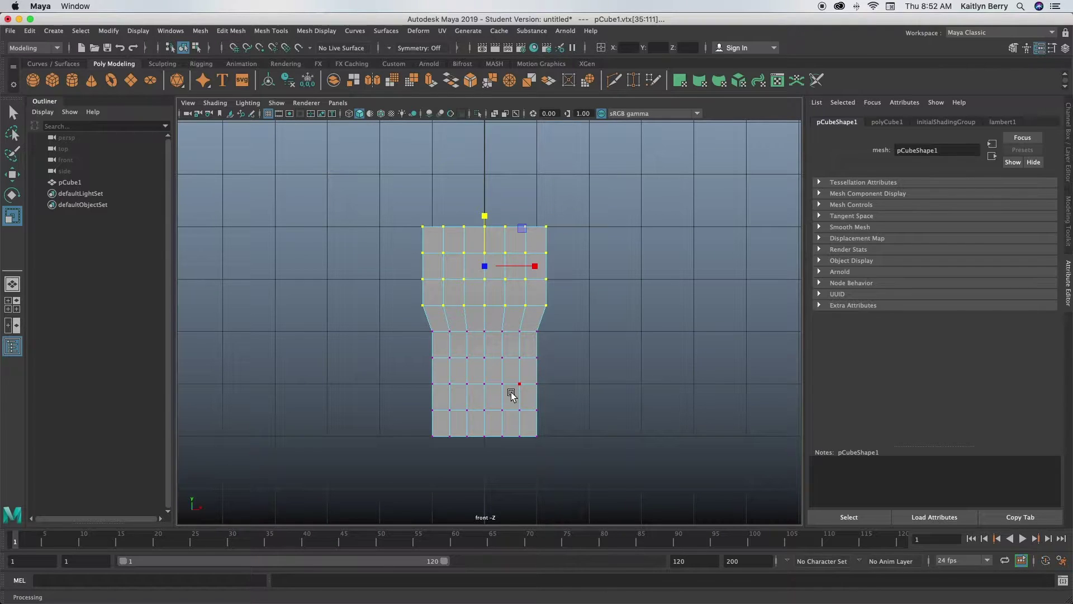
Insert a horizontal edge loop through the middle of the lowest face row with Multi-Cut and return to vertex mode
{"action": "left_click", "coordinate": [486, 246]}
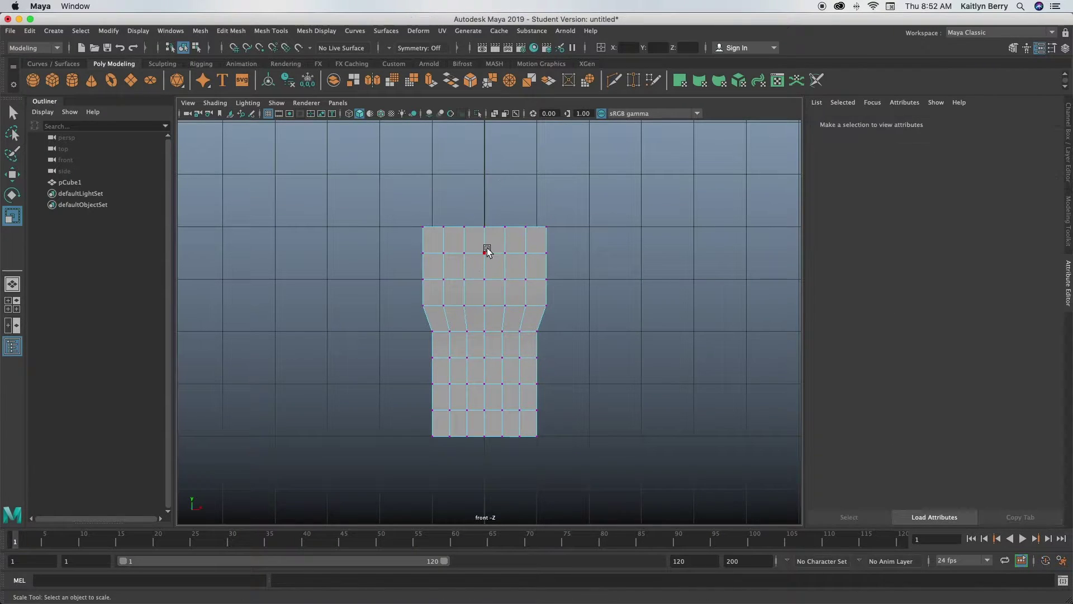
{"action": "right_click", "coordinate": [485, 251]}
{"action": "left_click", "coordinate": [486, 250]}
{"action": "right_click", "coordinate": [493, 247]}
{"action": "left_click", "coordinate": [495, 245]}
{"action": "right_click_drag", "start_coordinate": [496, 245], "coordinate": [531, 232]}
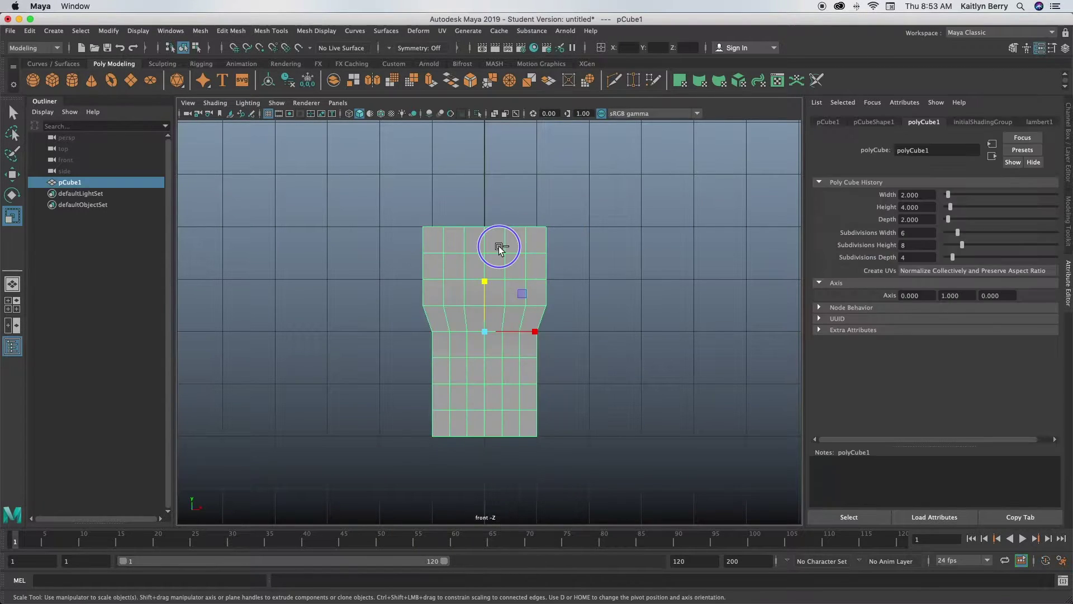
{"action": "right_click_drag", "start_coordinate": [472, 247], "coordinate": [446, 244], "text": "shift"}
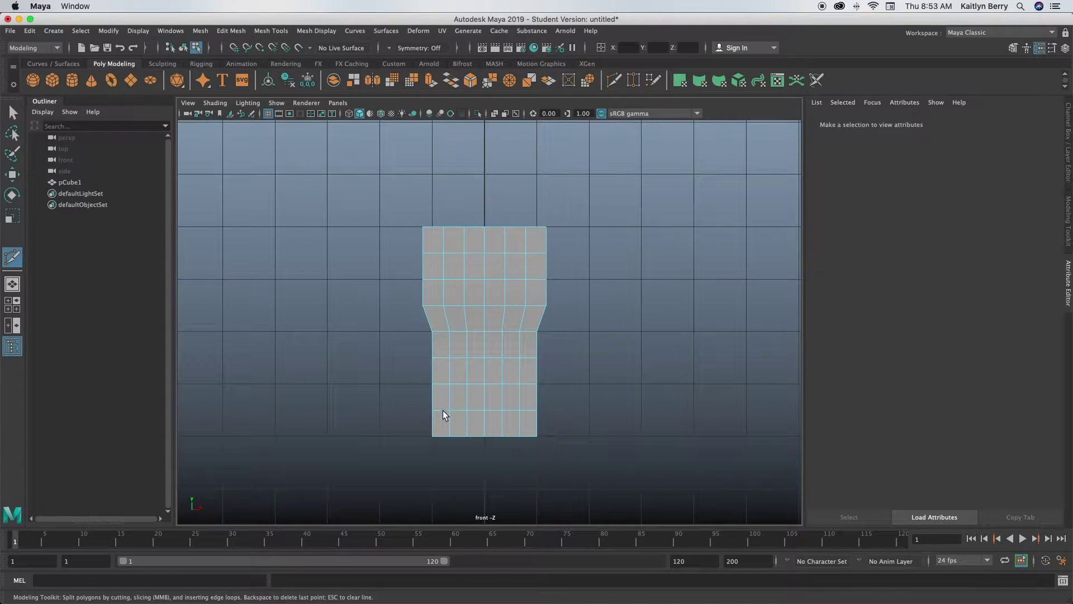
{"action": "left_click", "coordinate": [471, 423], "text": "ctrl"}
{"action": "right_click_drag", "start_coordinate": [512, 363], "coordinate": [451, 295]}
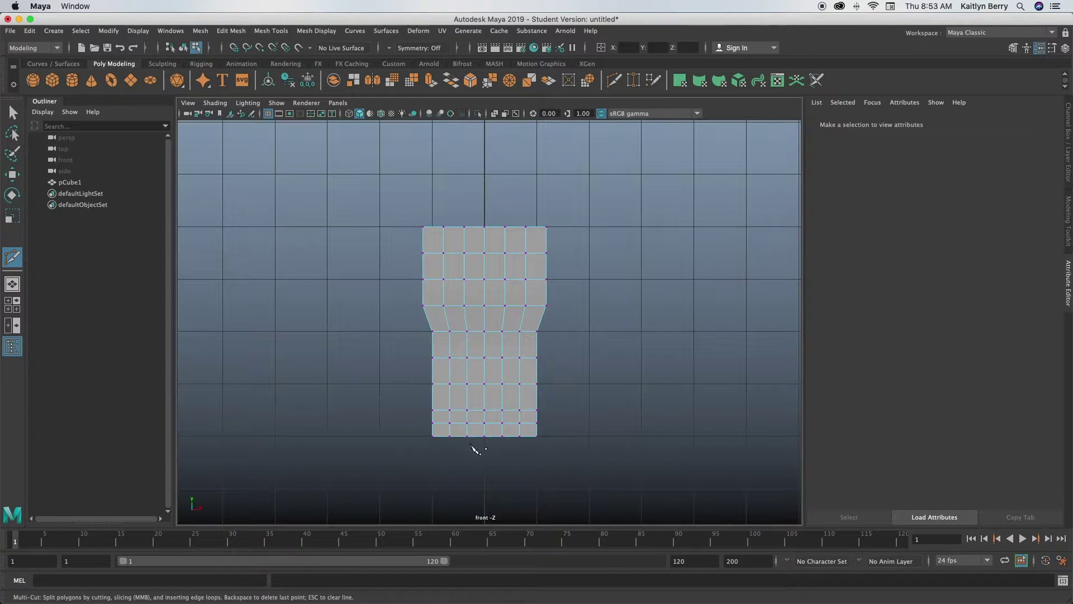
Scale the bottom three vertex rows slightly inward in X and Z
{"action": "key", "text": "q"}
{"action": "left_click_drag", "start_coordinate": [335, 396], "coordinate": [613, 471]}
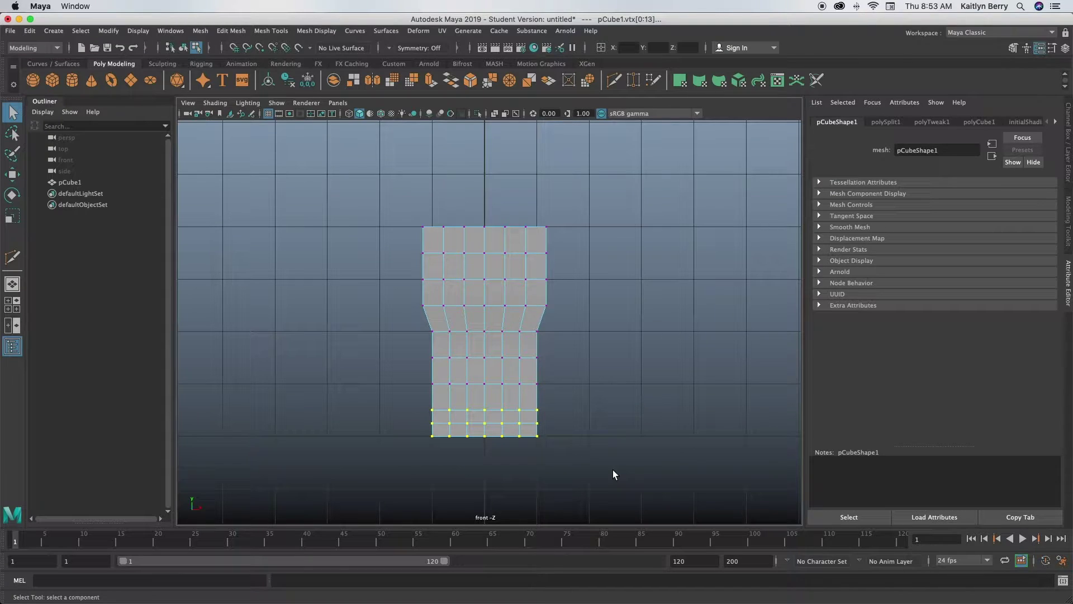
{"action": "key", "text": "r"}
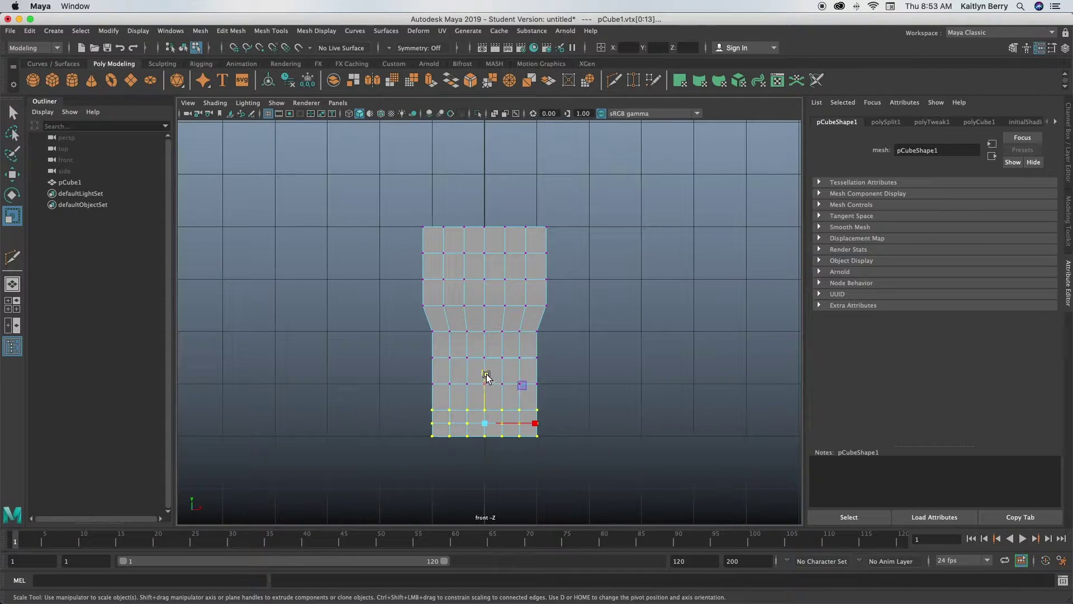
{"action": "left_click_drag", "start_coordinate": [485, 375], "coordinate": [486, 378]}
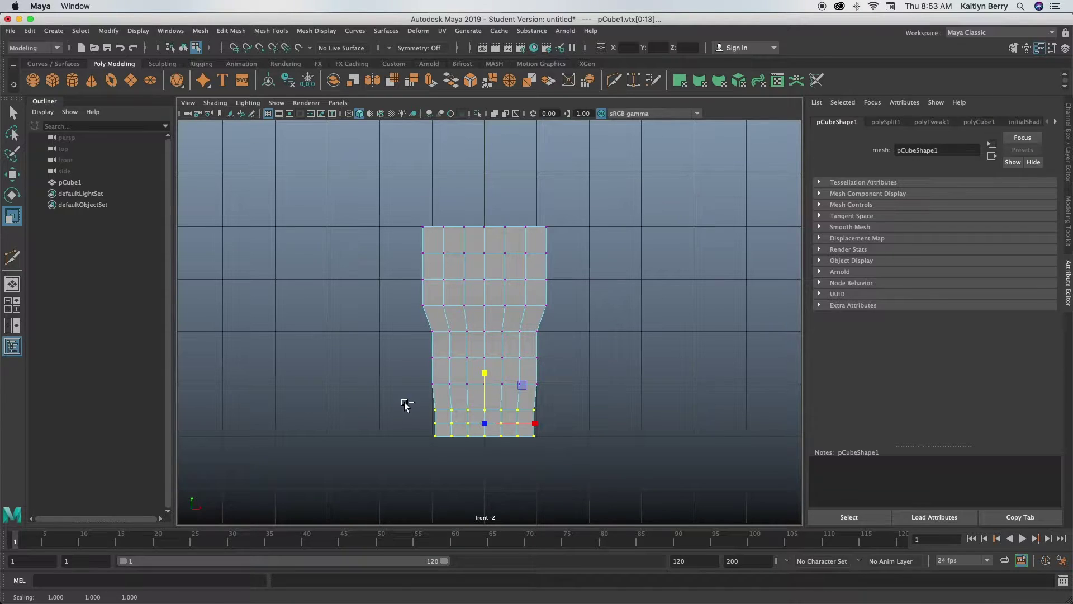
{"action": "scroll", "coordinate": [492, 414], "scroll_direction": "up", "scroll_amount": 1}
{"action": "right_click_drag", "start_coordinate": [491, 411], "coordinate": [520, 409], "text": "alt"}
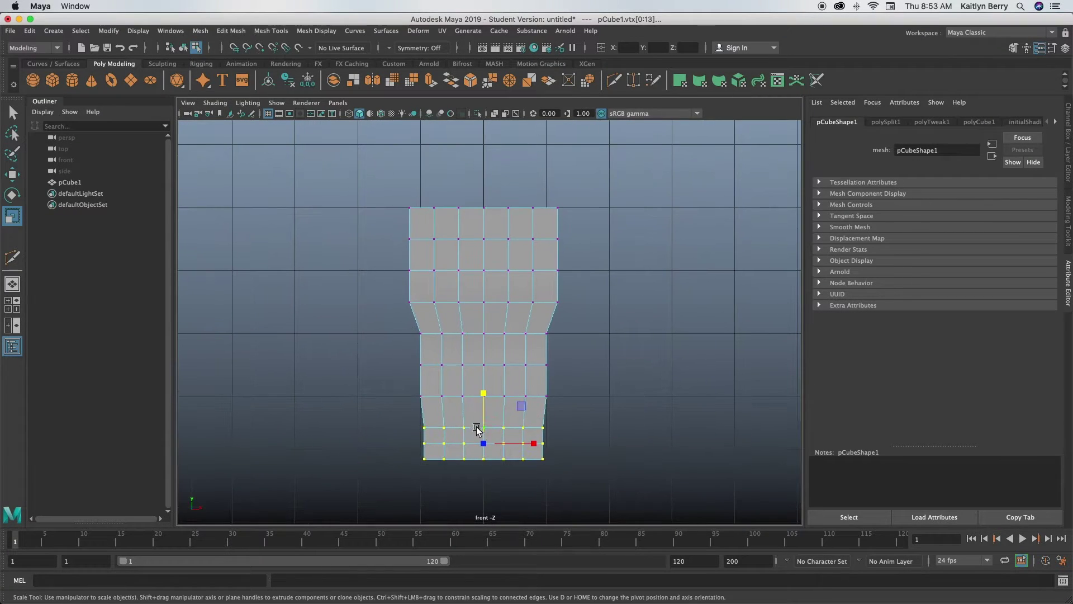
{"action": "middle_click_drag", "start_coordinate": [477, 425], "coordinate": [479, 384], "text": "alt"}
{"action": "left_click_drag", "start_coordinate": [485, 356], "coordinate": [486, 354], "text": "ctrl"}
{"action": "middle_click_drag", "start_coordinate": [487, 354], "coordinate": [488, 355]}
Scale only the added vertex row in the lowest face row inward and clear the selection
{"action": "left_click_drag", "start_coordinate": [388, 389], "coordinate": [608, 414]}
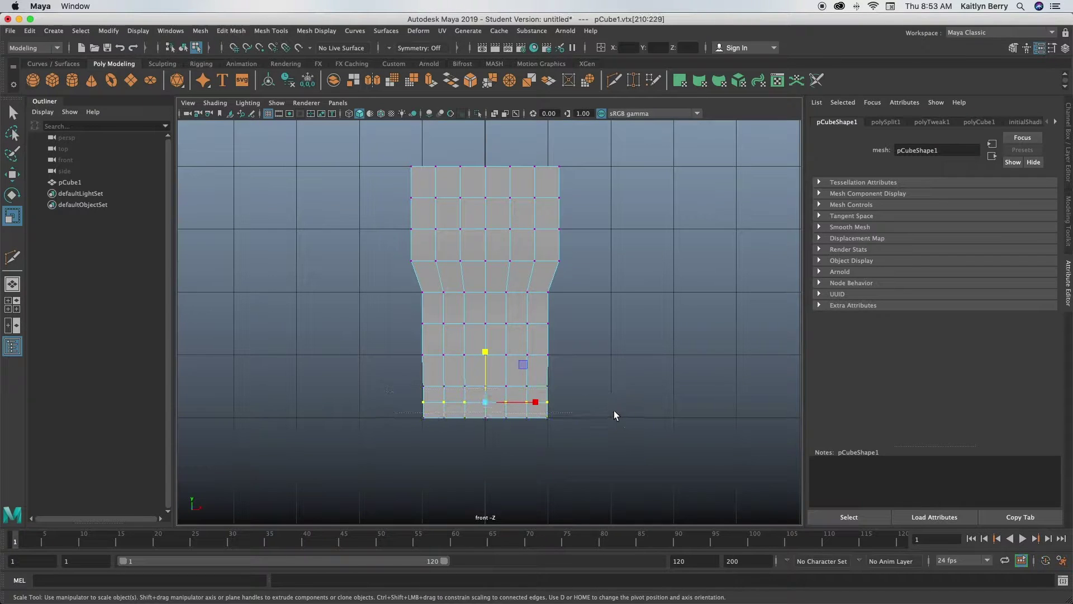
{"action": "middle_click_drag", "start_coordinate": [492, 356], "coordinate": [489, 354]}
{"action": "left_click_drag", "start_coordinate": [386, 407], "coordinate": [599, 438]}
{"action": "left_click", "coordinate": [624, 382]}
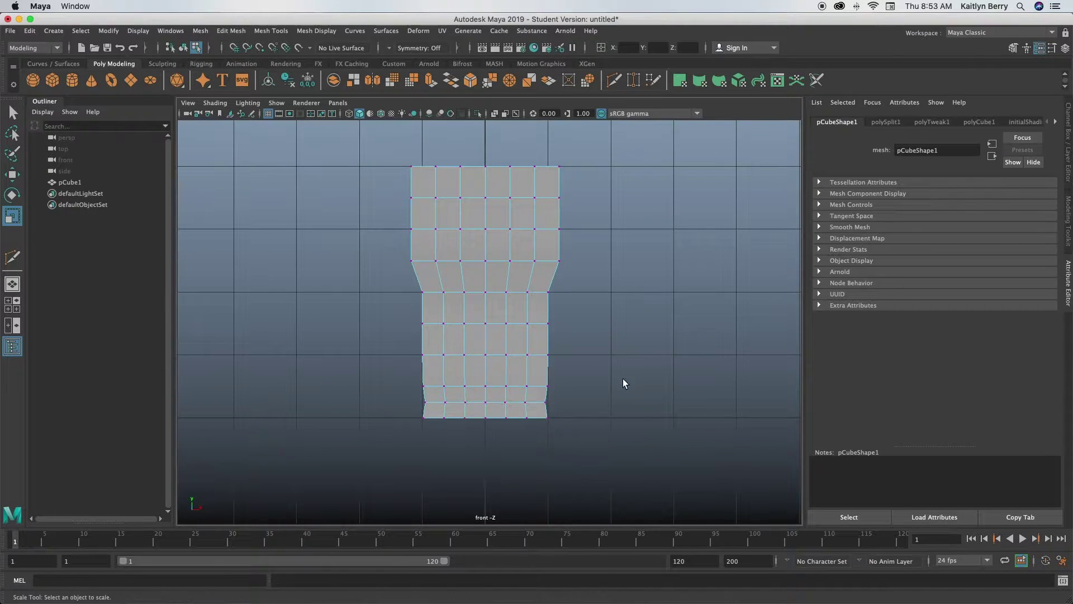
{"action": "left_click", "coordinate": [624, 382]}
Undo the scaling of the lower vertex rows and the edge loop inserted in the lowest face row
{"action": "key", "text": "super+z"}
{"action": "key", "text": "super+z"}
{"action": "key", "text": "super+z"}
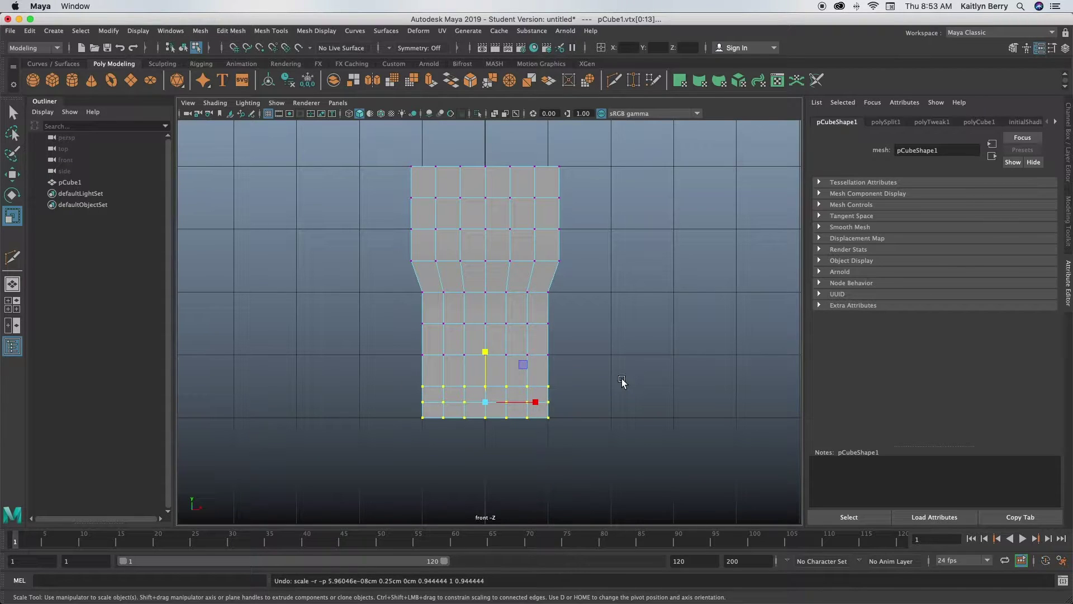
{"action": "key", "text": "super+z"}
{"action": "key", "text": "super+z"}
{"action": "key", "text": "super+z"}
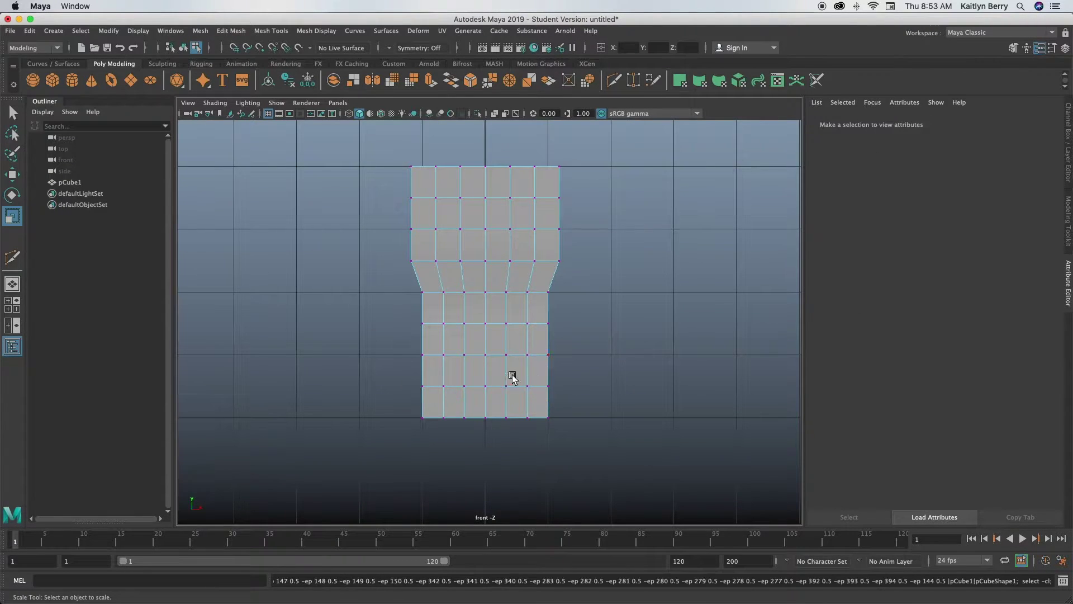
Insert a horizontal edge loop through the middle of the second-lowest face row with Multi-Cut and return to vertex mode
{"action": "right_click_drag", "start_coordinate": [486, 350], "coordinate": [519, 271]}
{"action": "right_click_drag", "start_coordinate": [490, 314], "coordinate": [414, 313], "text": "shift"}
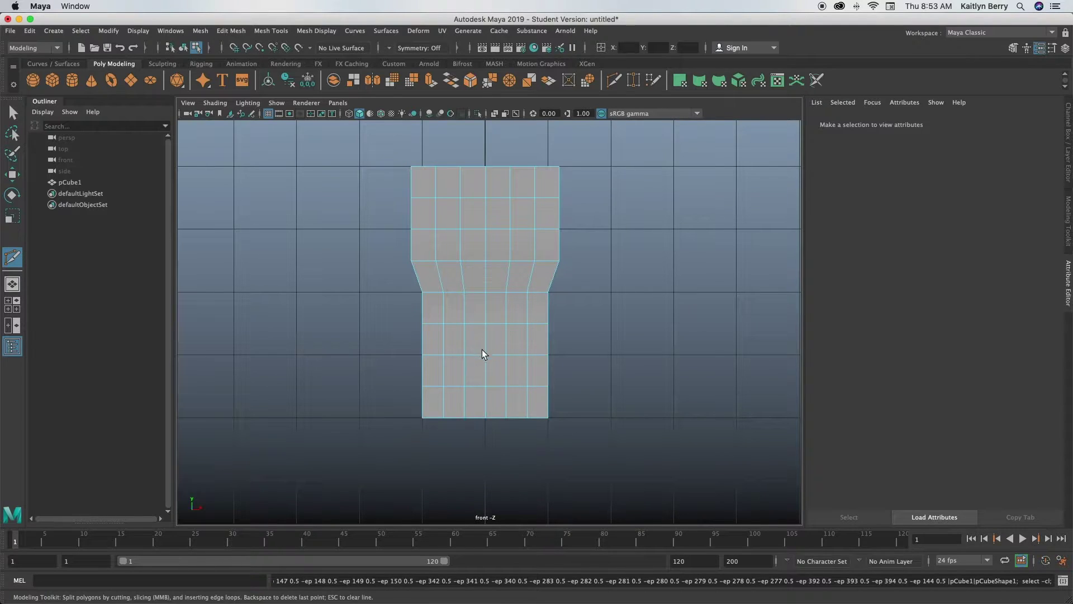
{"action": "left_click", "coordinate": [474, 368]}
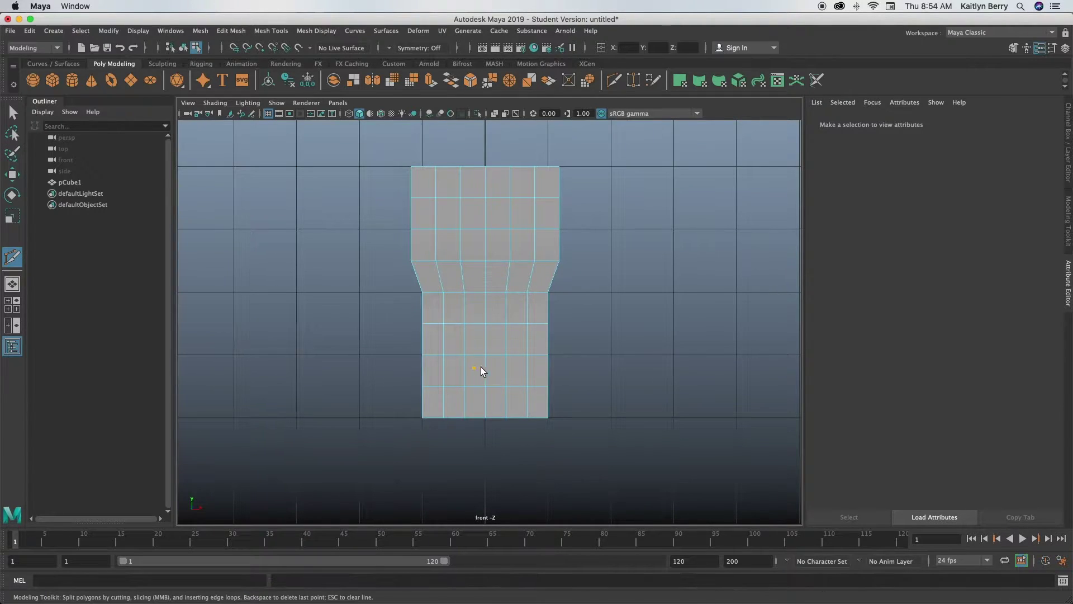
{"action": "left_click", "coordinate": [494, 371], "text": "ctrl"}
{"action": "left_click", "coordinate": [497, 370], "text": "ctrl"}
{"action": "right_click_drag", "start_coordinate": [482, 353], "coordinate": [426, 282]}
Scale the added loop's vertices and the rows directly above and below it inward, and narrow the middle row further
{"action": "key", "text": "q"}
{"action": "left_click_drag", "start_coordinate": [398, 347], "coordinate": [624, 401]}
{"action": "key", "text": "r"}
{"action": "left_click_drag", "start_coordinate": [487, 318], "coordinate": [486, 321]}
{"action": "left_click_drag", "start_coordinate": [391, 361], "coordinate": [618, 380]}
{"action": "left_click_drag", "start_coordinate": [487, 323], "coordinate": [489, 324], "text": "ctrl"}
Clear the selection, preview the body with smoothing, and return to the unsmoothed display
{"action": "left_click", "coordinate": [517, 334]}
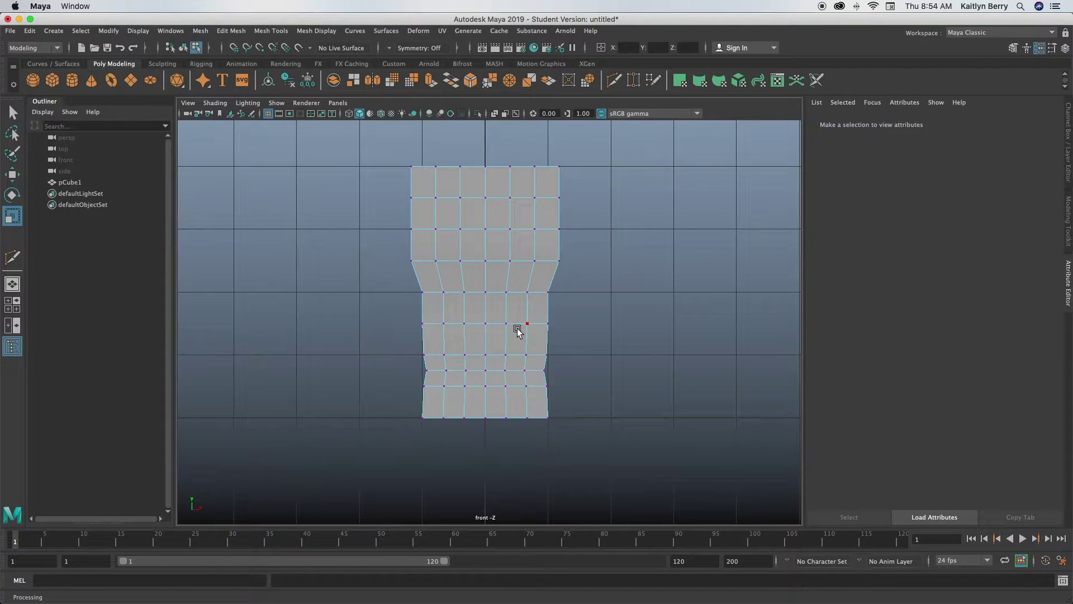
{"action": "key", "text": "3"}
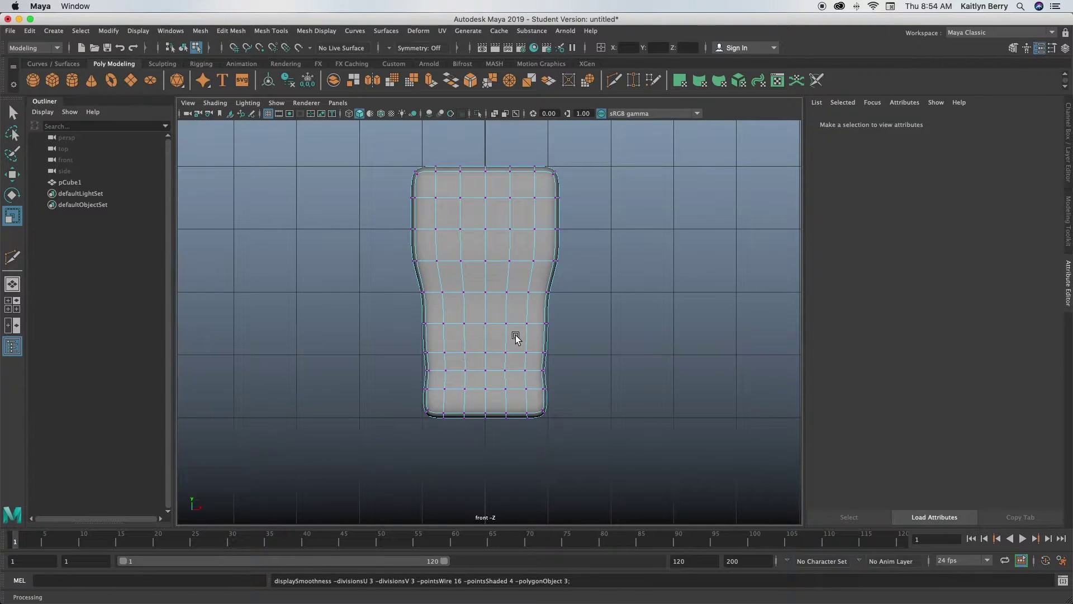
{"action": "key", "text": "1"}
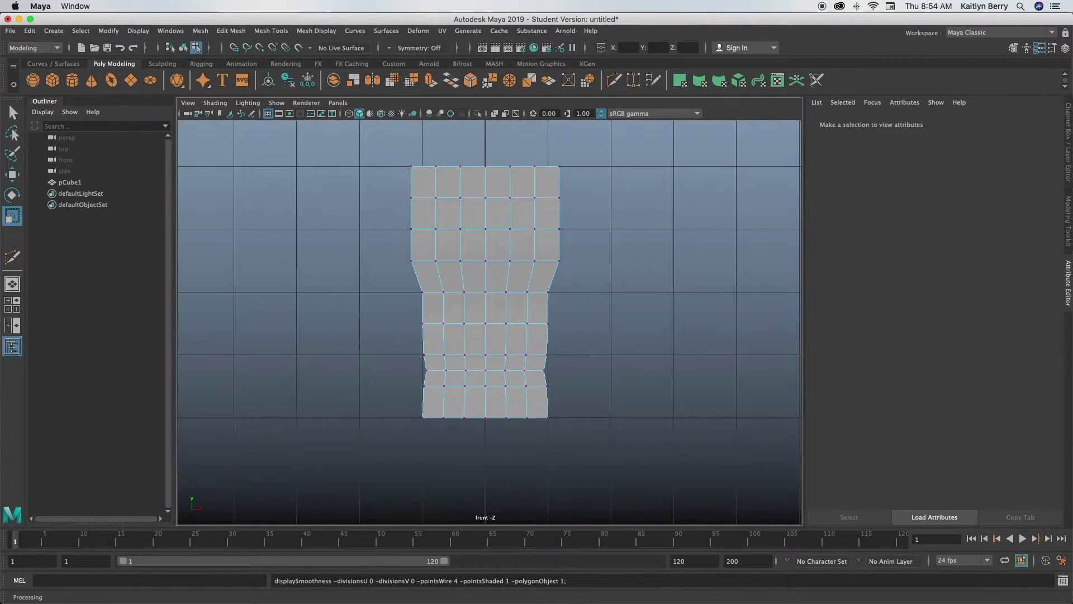
Switch from the front view to the full-size perspective view and look at the body from above
{"action": "key", "text": "space"}
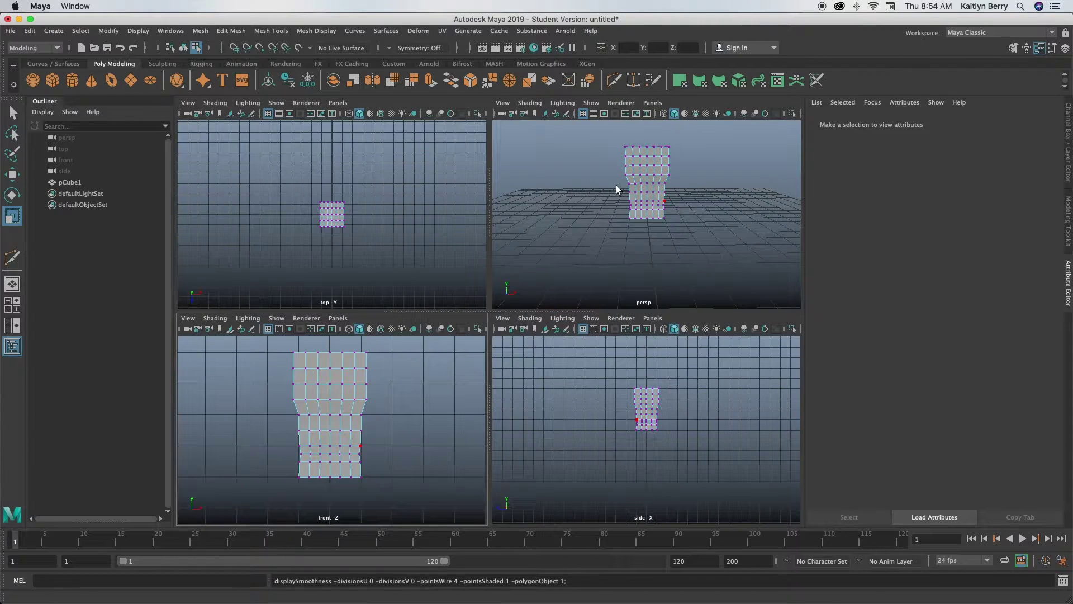
{"action": "left_click", "coordinate": [207, 451]}
{"action": "left_click", "coordinate": [363, 397]}
{"action": "key", "text": "space"}
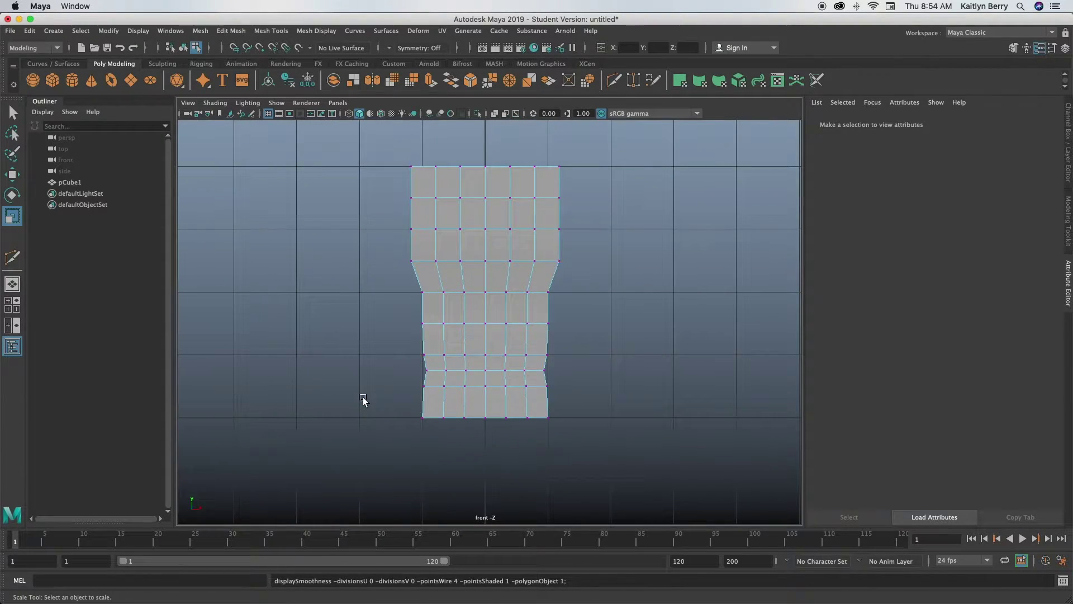
{"action": "key", "text": "space"}
{"action": "key", "text": "space"}
{"action": "left_click_drag", "start_coordinate": [496, 198], "coordinate": [475, 257], "text": "alt"}
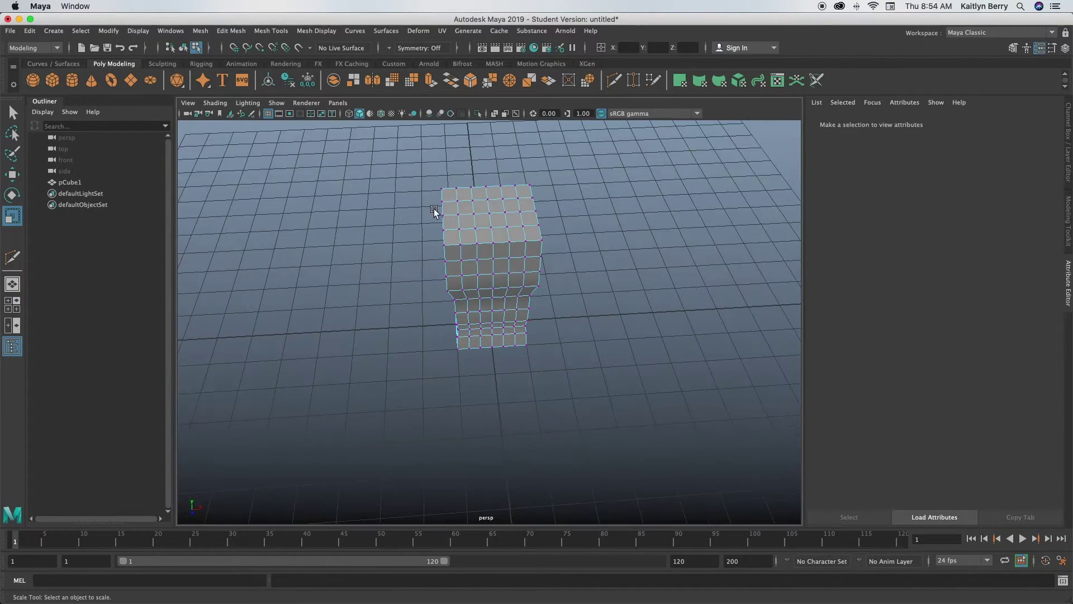
Insert edge loops with Multi-Cut through the middle of the existing rows and columns of the body's top face
{"action": "right_click_drag", "start_coordinate": [451, 216], "coordinate": [553, 244], "text": "alt"}
{"action": "middle_click_drag", "start_coordinate": [554, 244], "coordinate": [539, 342], "text": "alt"}
{"action": "left_click_drag", "start_coordinate": [488, 376], "coordinate": [472, 366], "text": "alt"}
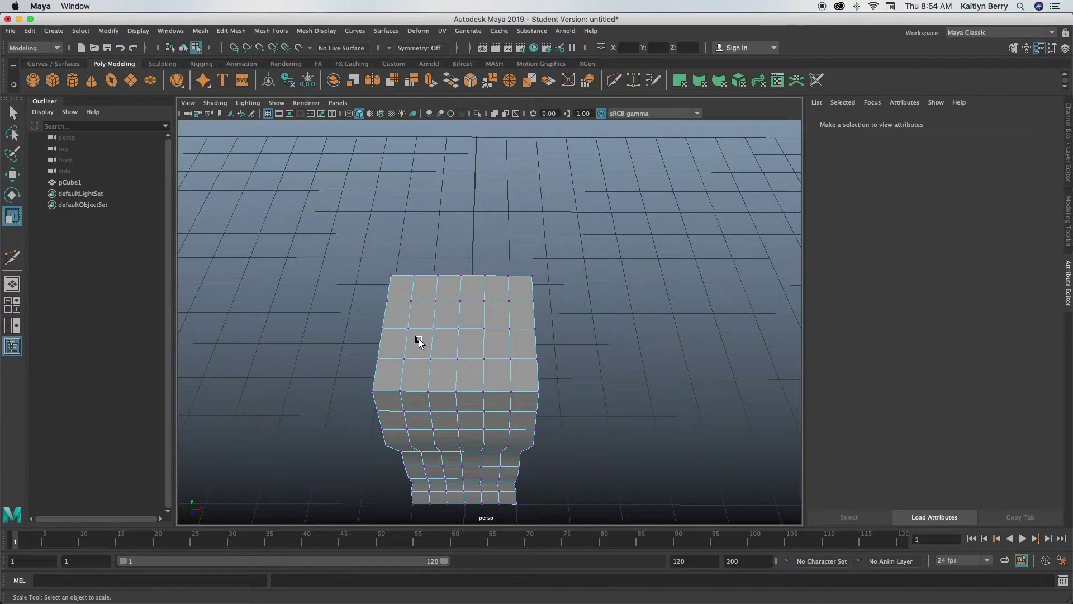
{"action": "right_click_drag", "start_coordinate": [429, 330], "coordinate": [381, 319]}
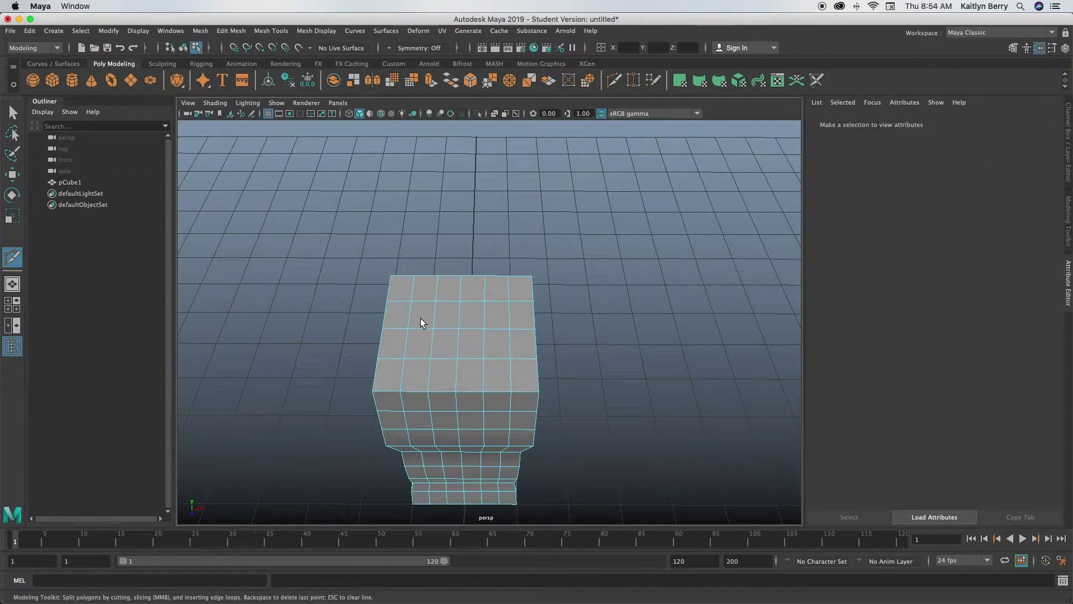
{"action": "left_click", "coordinate": [420, 319], "text": "ctrl"}
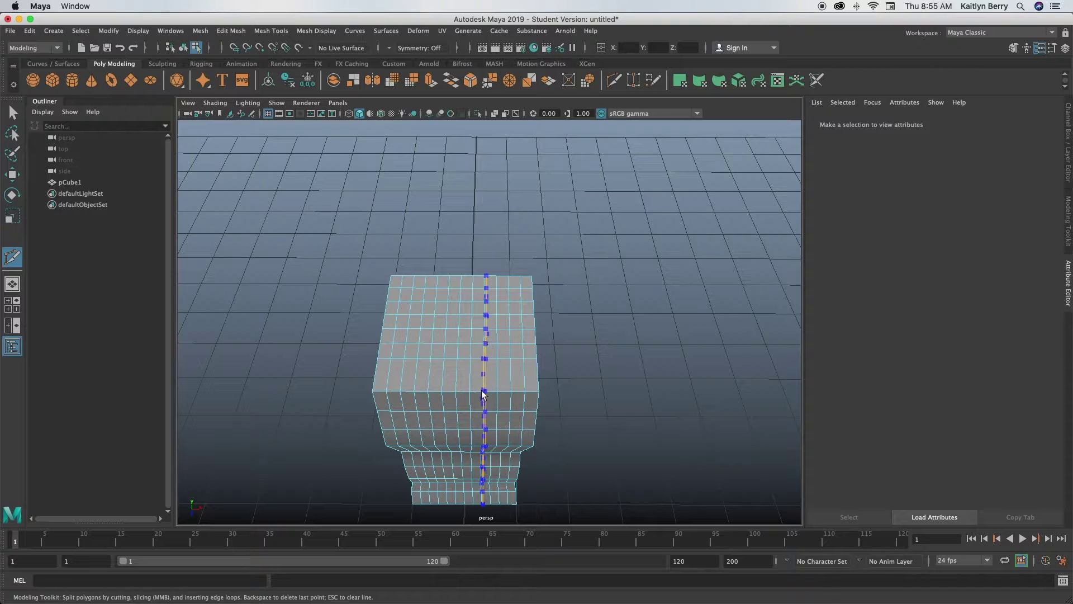
Preview the whole body with smoothing from the front and return to the unsmoothed display
{"action": "left_click_drag", "start_coordinate": [587, 323], "coordinate": [463, 369], "text": "alt"}
{"action": "key", "text": "3"}
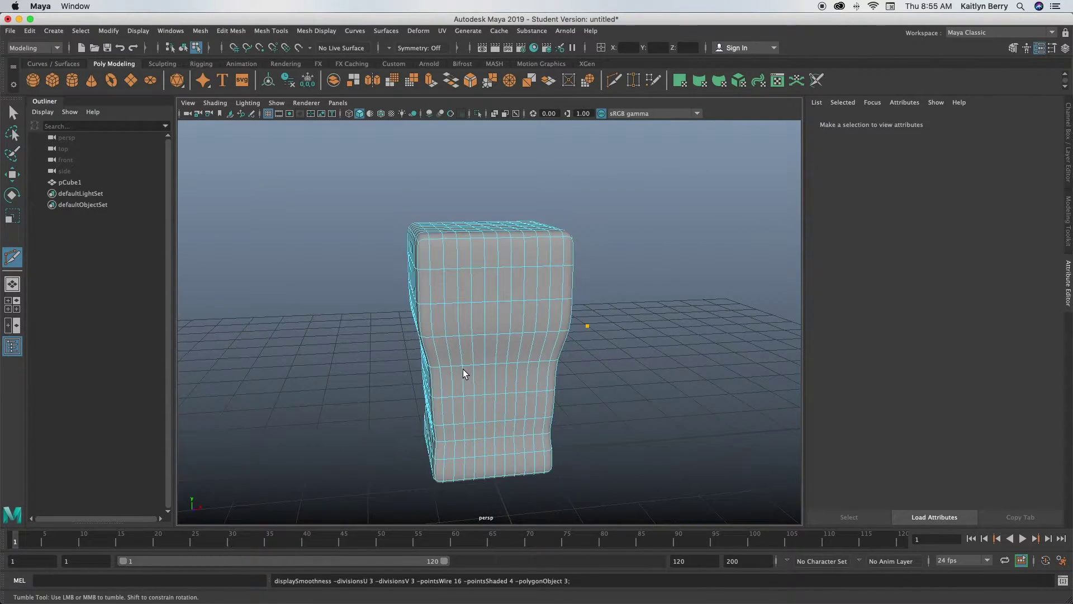
{"action": "key", "text": "1"}
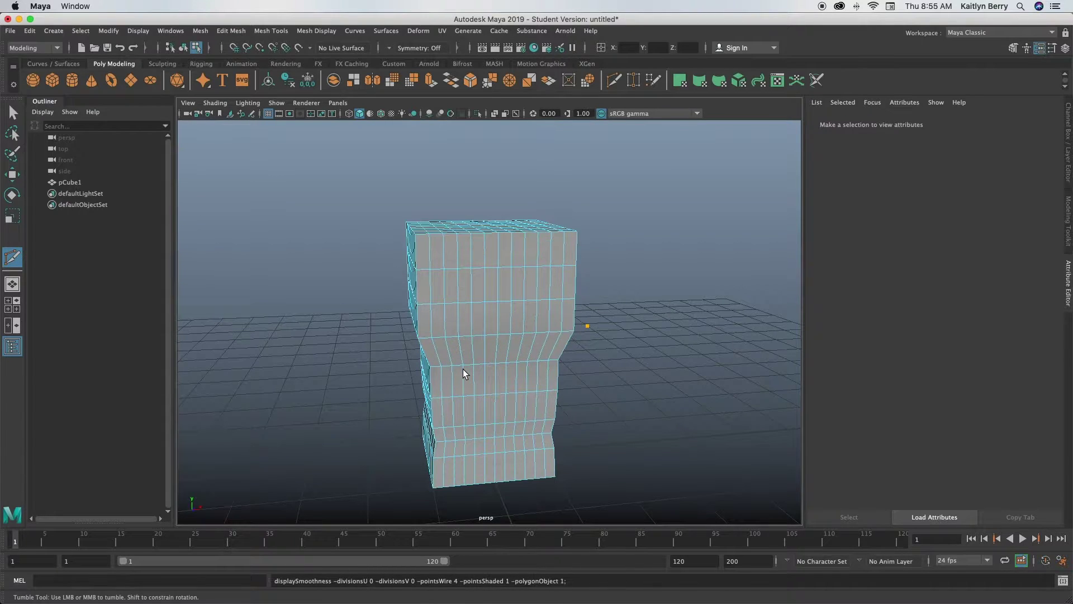
{"action": "left_click", "coordinate": [490, 284]}
{"action": "left_click", "coordinate": [502, 275]}
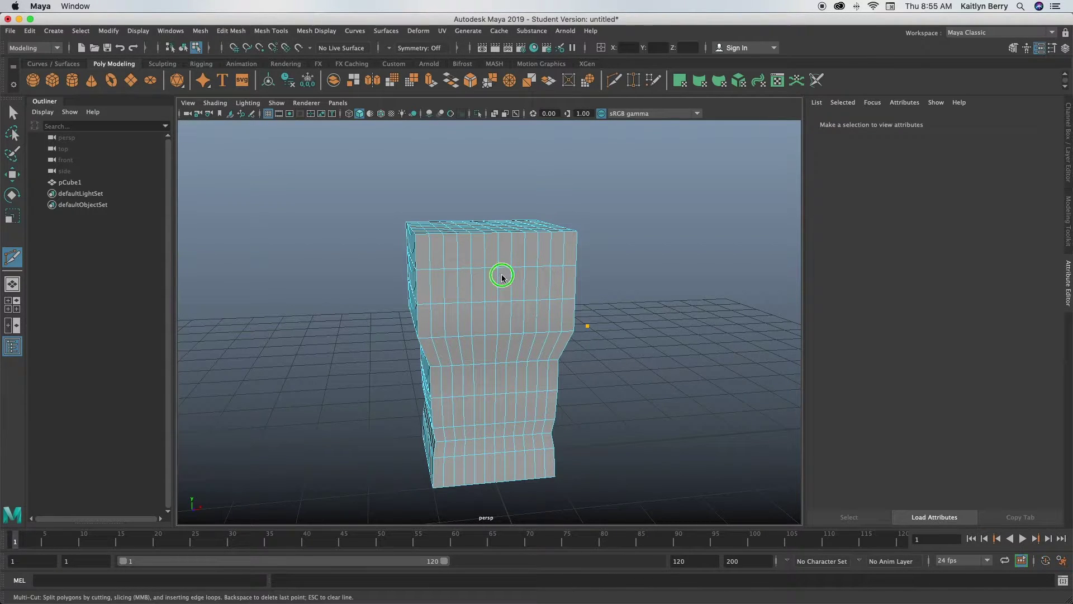
Select a block of four by four faces on the top of the body near its back-left corner
{"action": "left_click_drag", "start_coordinate": [465, 307], "coordinate": [438, 307], "text": "alt"}
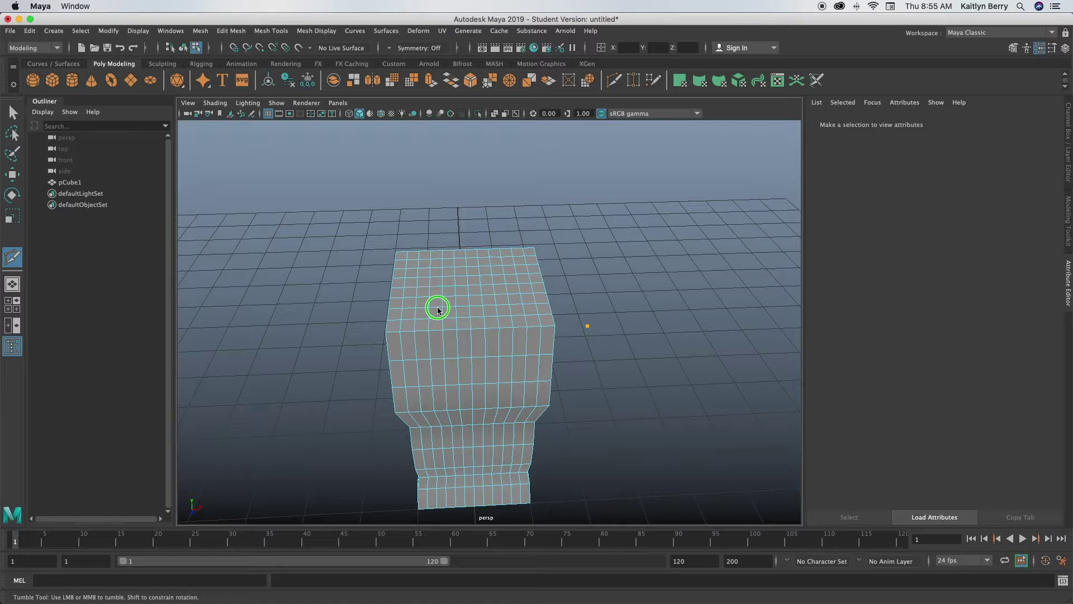
{"action": "key", "text": "q"}
{"action": "right_click_drag", "start_coordinate": [453, 302], "coordinate": [457, 313]}
{"action": "right_click_drag", "start_coordinate": [409, 261], "coordinate": [438, 322], "text": "alt"}
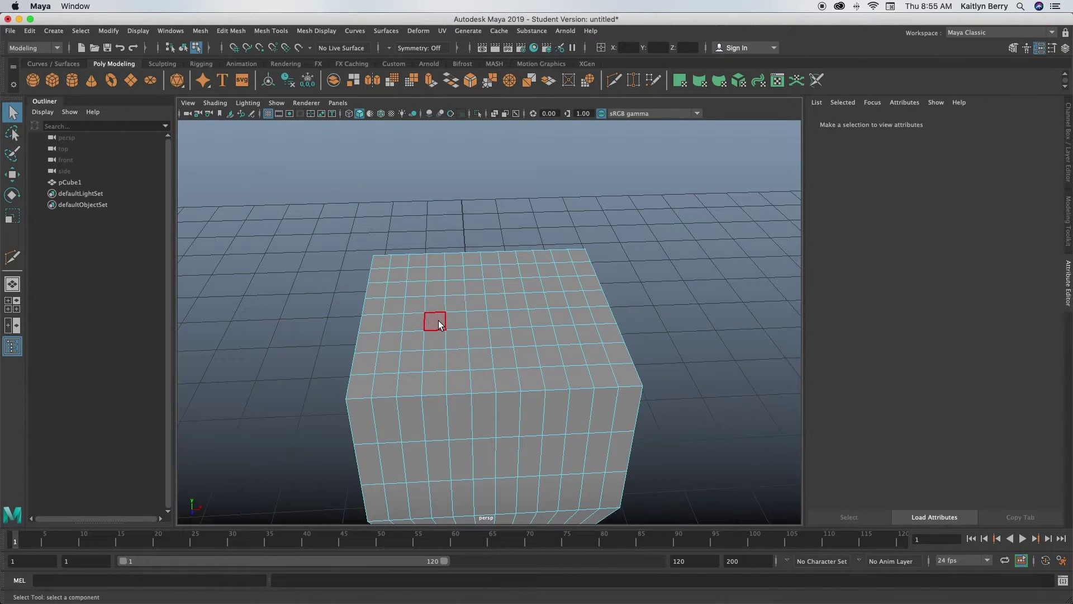
{"action": "mouse_move", "coordinate": [450, 367]}
{"action": "left_mouse_down", "text": "alt"}
{"action": "mouse_move", "coordinate": [438, 380]}
{"action": "mouse_move", "coordinate": [450, 346]}
{"action": "mouse_move", "coordinate": [450, 384]}
{"action": "mouse_move", "coordinate": [419, 378]}
{"action": "left_mouse_up", "text": "alt"}
{"action": "left_click", "coordinate": [419, 379]}
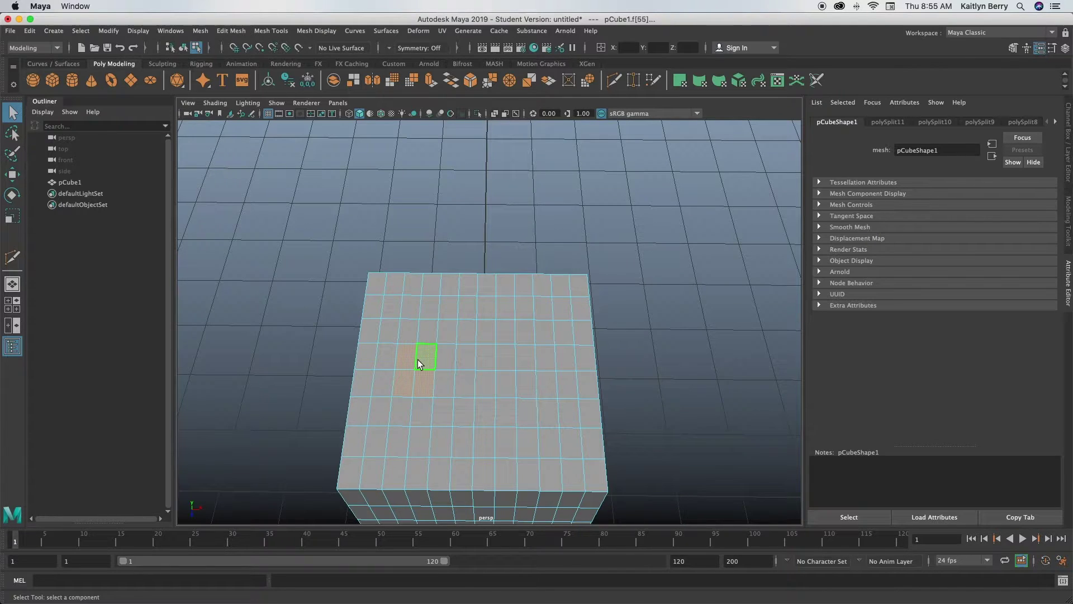
{"action": "mouse_move", "coordinate": [390, 330]}
{"action": "left_mouse_down"}
{"action": "mouse_move", "coordinate": [403, 406]}
{"action": "mouse_move", "coordinate": [448, 383]}
{"action": "mouse_move", "coordinate": [443, 347]}
{"action": "left_mouse_up"}
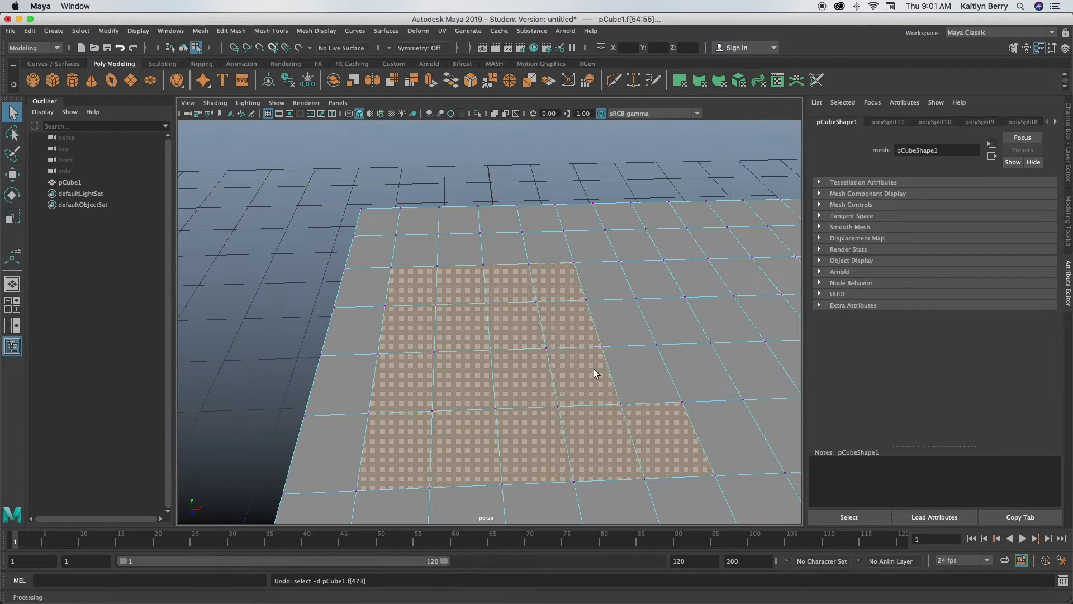
{"action": "right_click_drag", "start_coordinate": [615, 362], "coordinate": [615, 313]}
{"action": "left_click", "coordinate": [681, 425]}
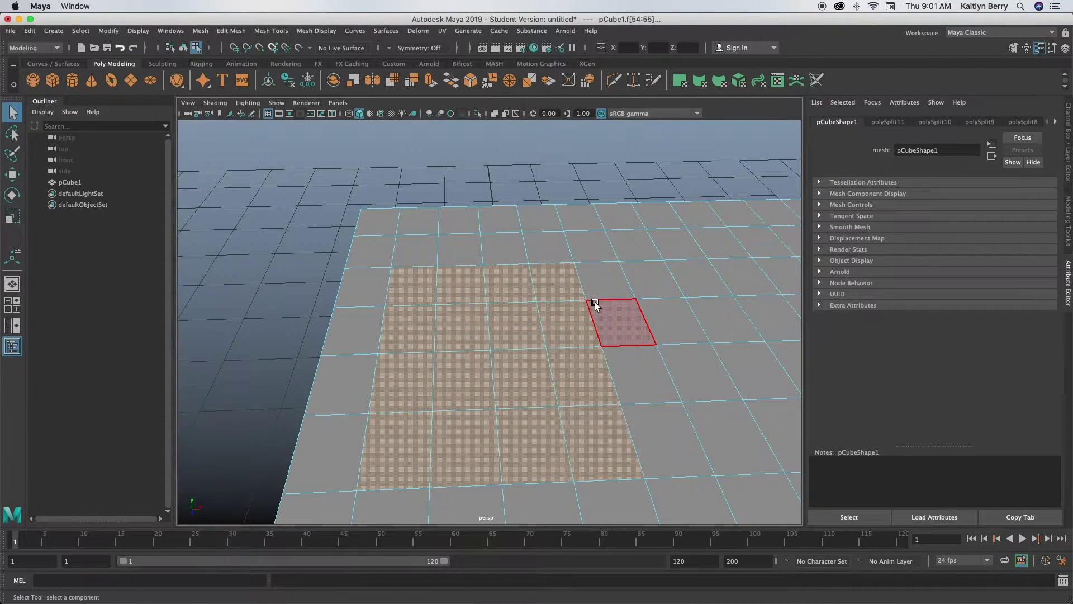
Extrude the selected block of faces in place and delete its inner edges to merge it into one face
{"action": "key", "text": "ctrl+e"}
{"action": "right_click_drag", "start_coordinate": [529, 284], "coordinate": [530, 254]}
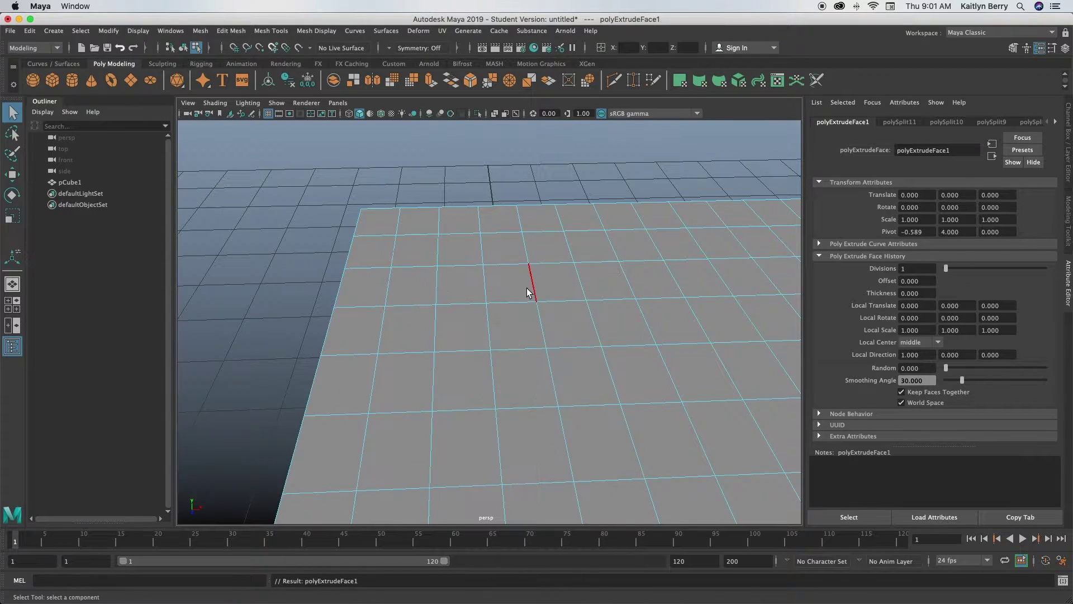
{"action": "left_click_drag", "start_coordinate": [533, 290], "coordinate": [567, 435]}
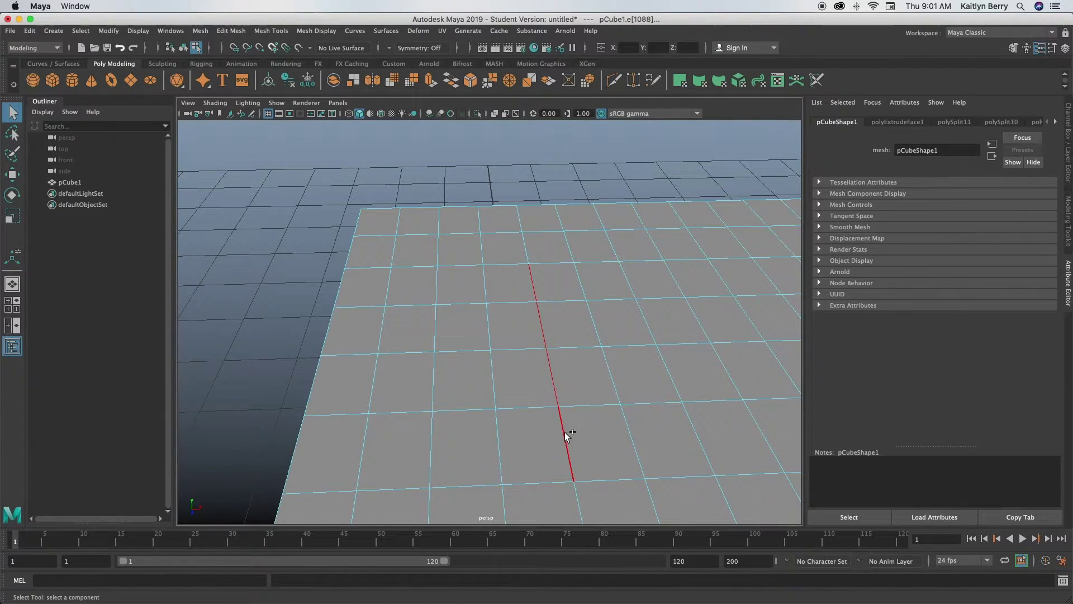
{"action": "key", "text": "Delete"}
{"action": "mouse_move", "coordinate": [485, 293]}
{"action": "left_mouse_down"}
{"action": "mouse_move", "coordinate": [494, 423]}
{"action": "mouse_move", "coordinate": [446, 426]}
{"action": "mouse_move", "coordinate": [431, 410]}
{"action": "left_mouse_up"}
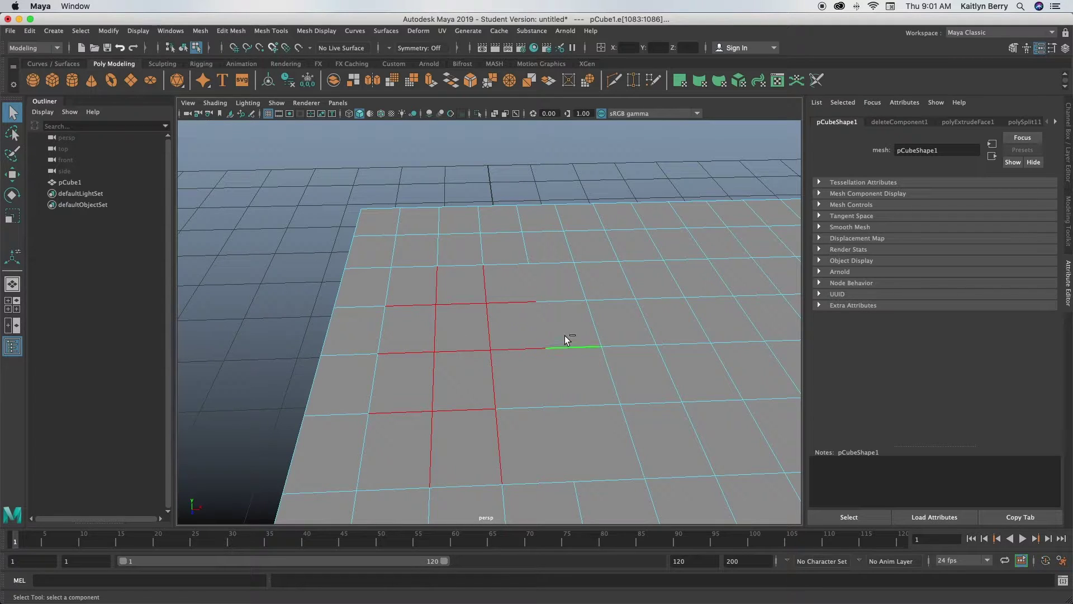
{"action": "left_click", "coordinate": [558, 402], "text": "shift"}
{"action": "key", "text": "Delete"}
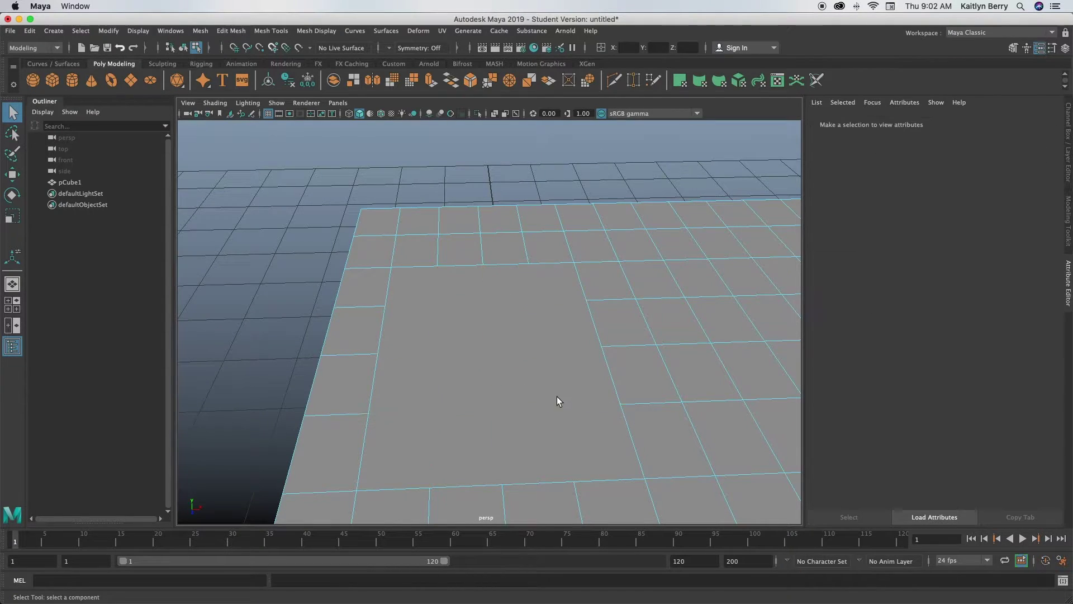
Circularize the merged face with a radial offset of -0.27 and a twist of 23
{"action": "right_click_drag", "start_coordinate": [505, 337], "coordinate": [505, 321]}
{"action": "left_click", "coordinate": [509, 318]}
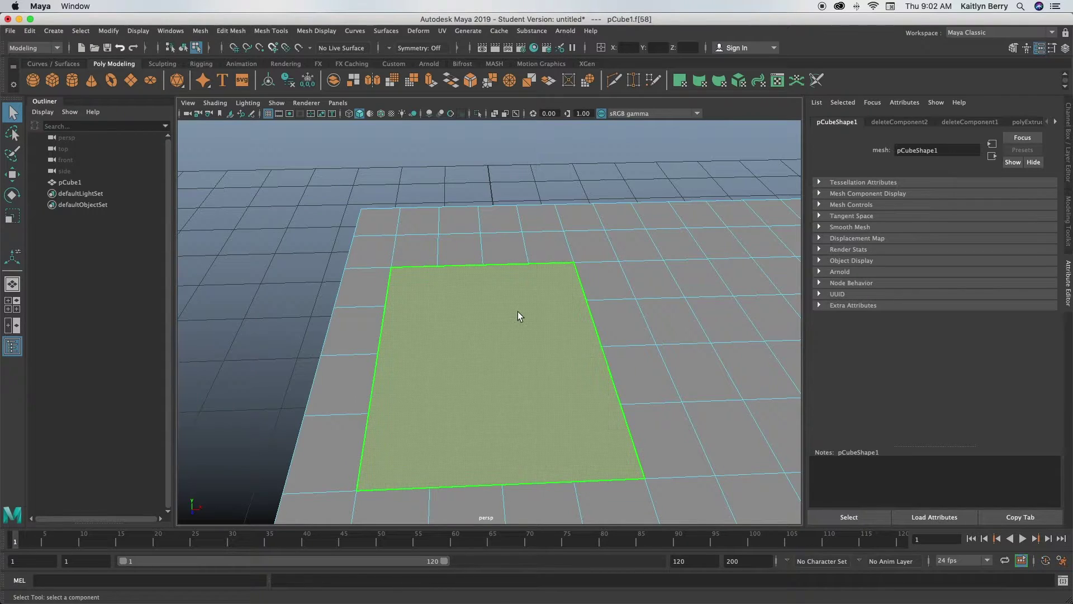
{"action": "left_click", "coordinate": [248, 29]}
{"action": "left_click", "coordinate": [251, 93]}
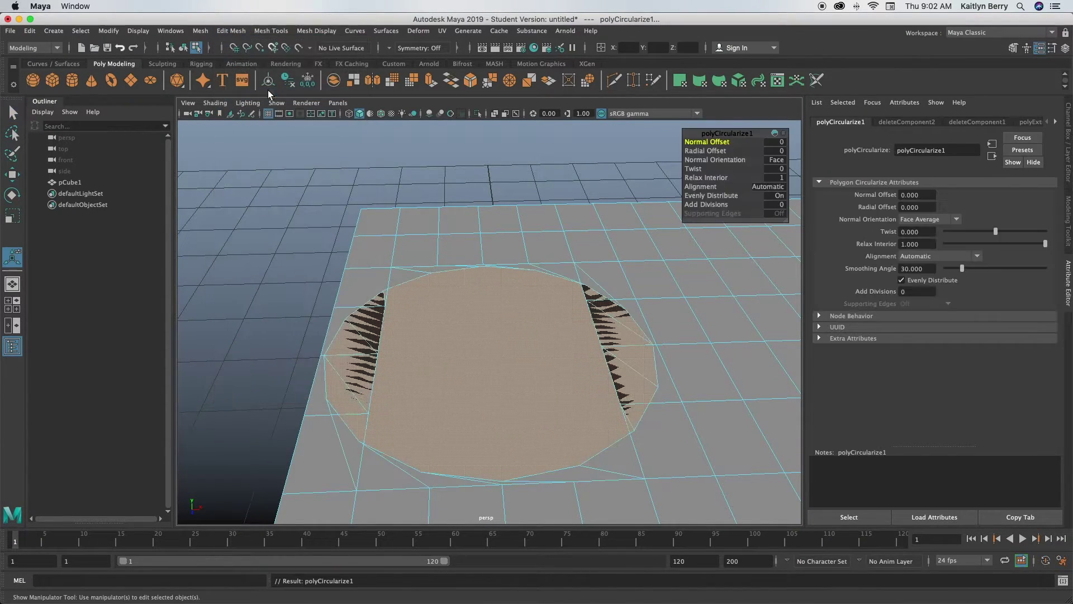
{"action": "left_click", "coordinate": [725, 147]}
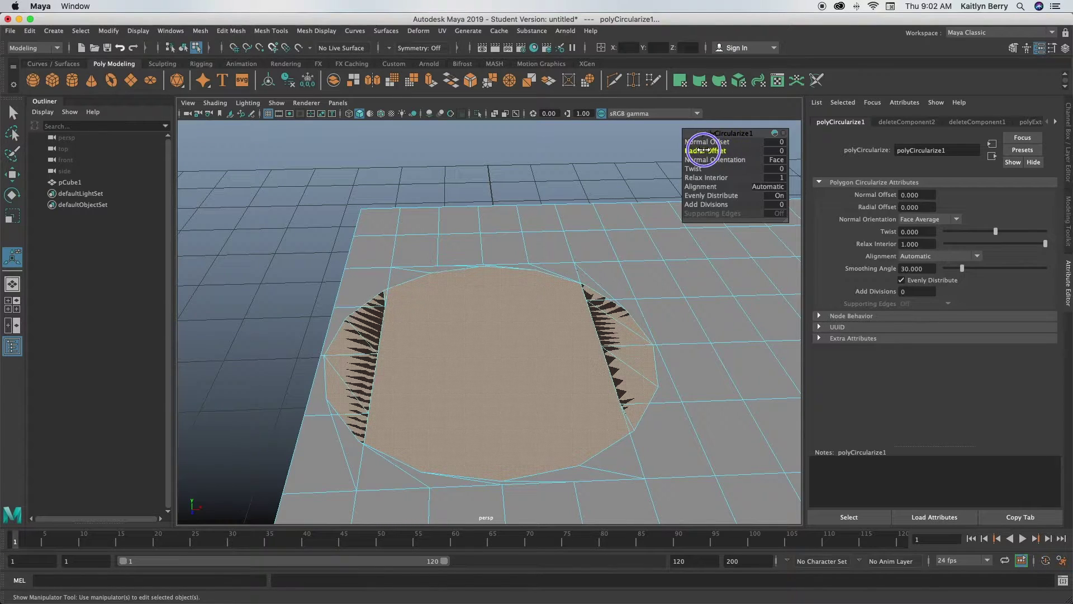
{"action": "left_click_drag", "start_coordinate": [712, 150], "coordinate": [704, 150], "text": "alt"}
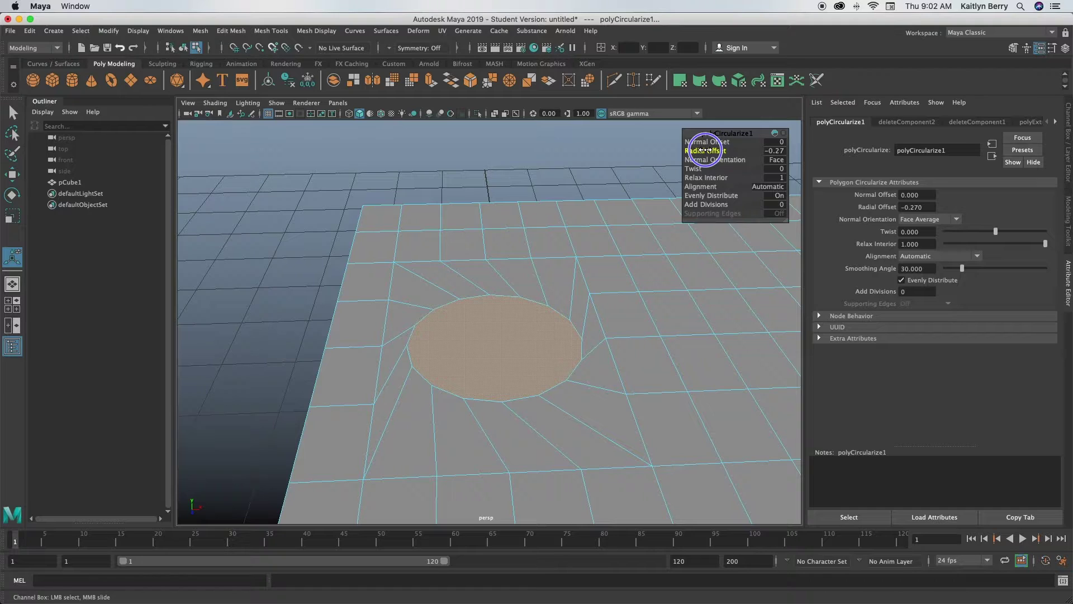
{"action": "left_click", "coordinate": [774, 168]}
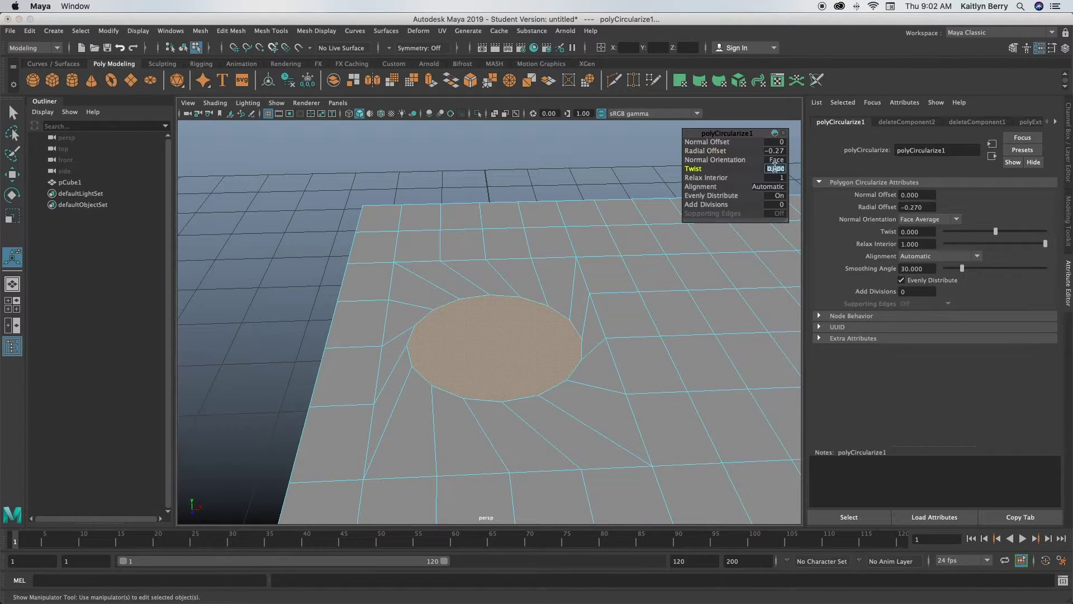
{"action": "type", "text": "23"}
{"action": "key", "text": "Return"}
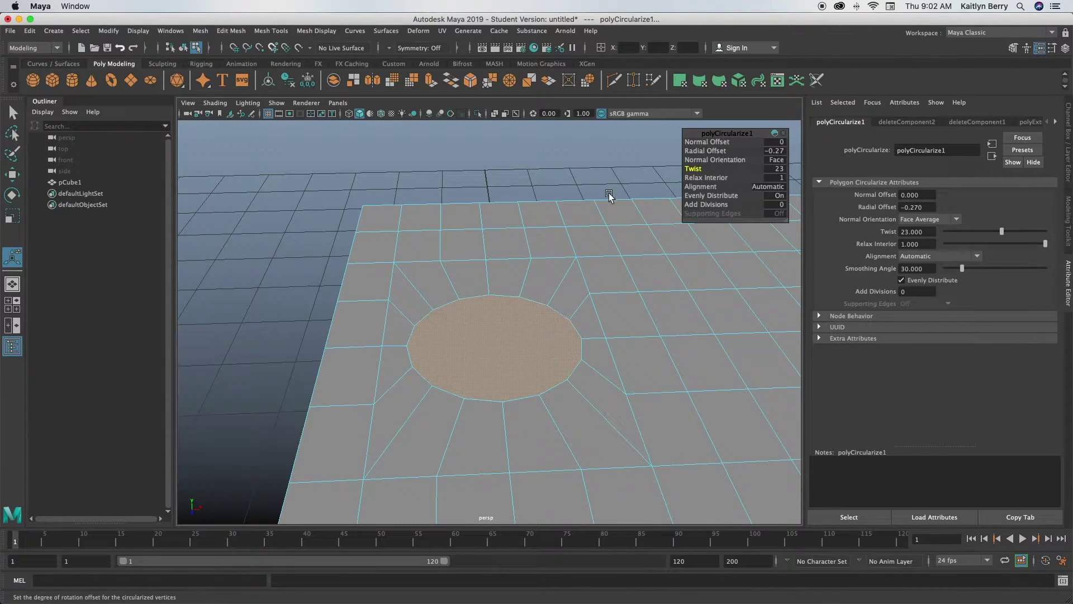
Delete all the edges that connect the circular face to the square border around it
{"action": "right_click_drag", "start_coordinate": [514, 277], "coordinate": [513, 231]}
{"action": "left_click", "coordinate": [401, 312]}
{"action": "left_click", "coordinate": [419, 290], "text": "shift"}
{"action": "left_click", "coordinate": [444, 286], "text": "shift"}
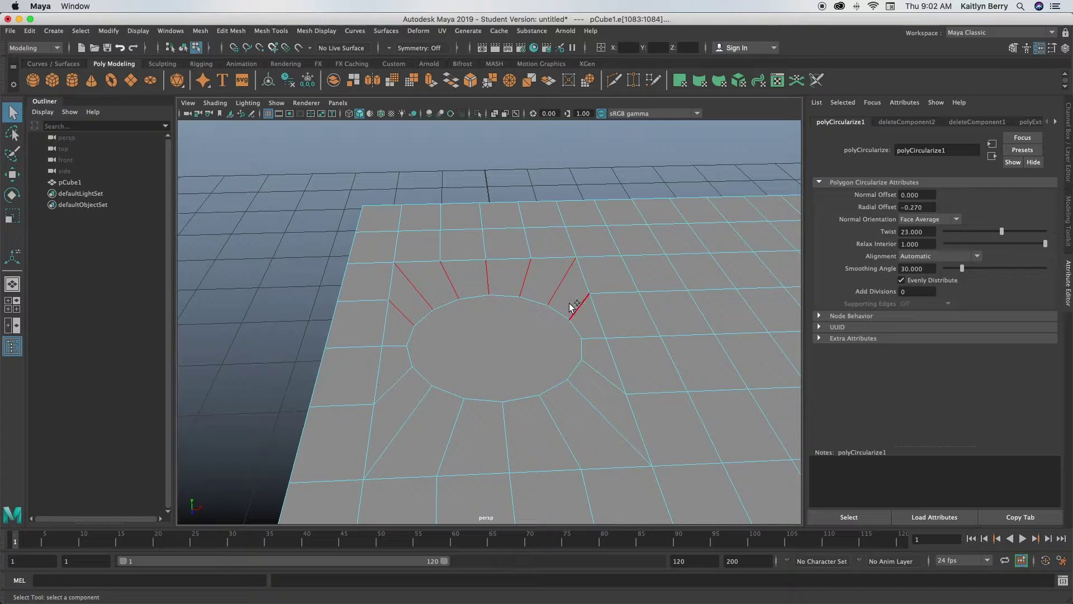
{"action": "left_click", "coordinate": [562, 414], "text": "shift"}
{"action": "left_click", "coordinate": [505, 418], "text": "shift"}
{"action": "left_click", "coordinate": [460, 417], "text": "shift"}
{"action": "left_click", "coordinate": [417, 412], "text": "shift"}
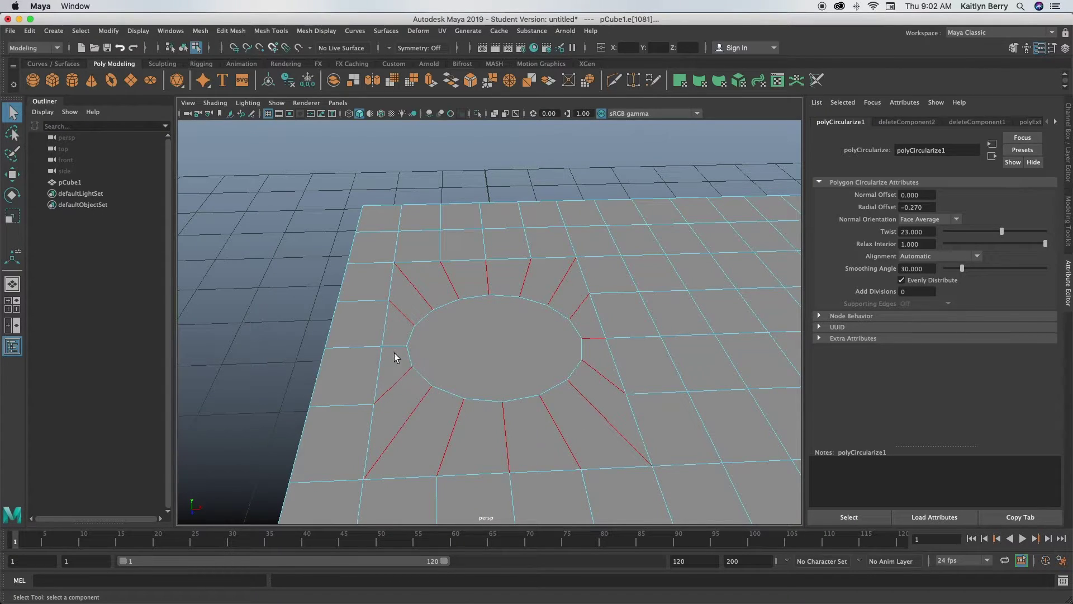
{"action": "key", "text": "Delete"}
Extrude the circular face with an offset of 0.05, and extrude the inner face with a thickness of 0.1
{"action": "right_click_drag", "start_coordinate": [504, 284], "coordinate": [491, 318]}
{"action": "left_click", "coordinate": [495, 325]}
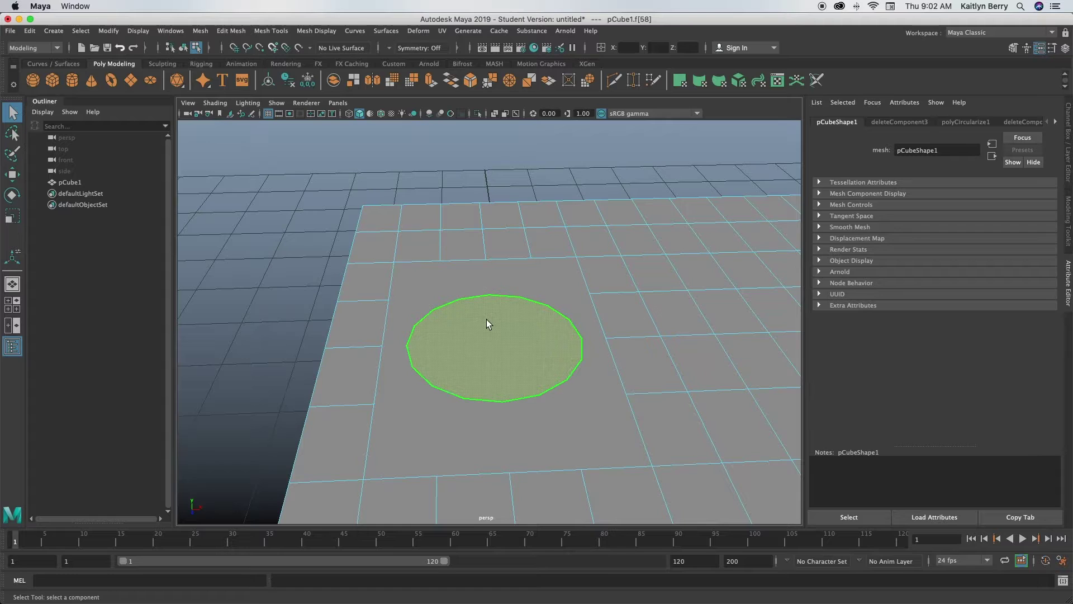
{"action": "key", "text": "ctrl+e"}
{"action": "left_click", "coordinate": [696, 160]}
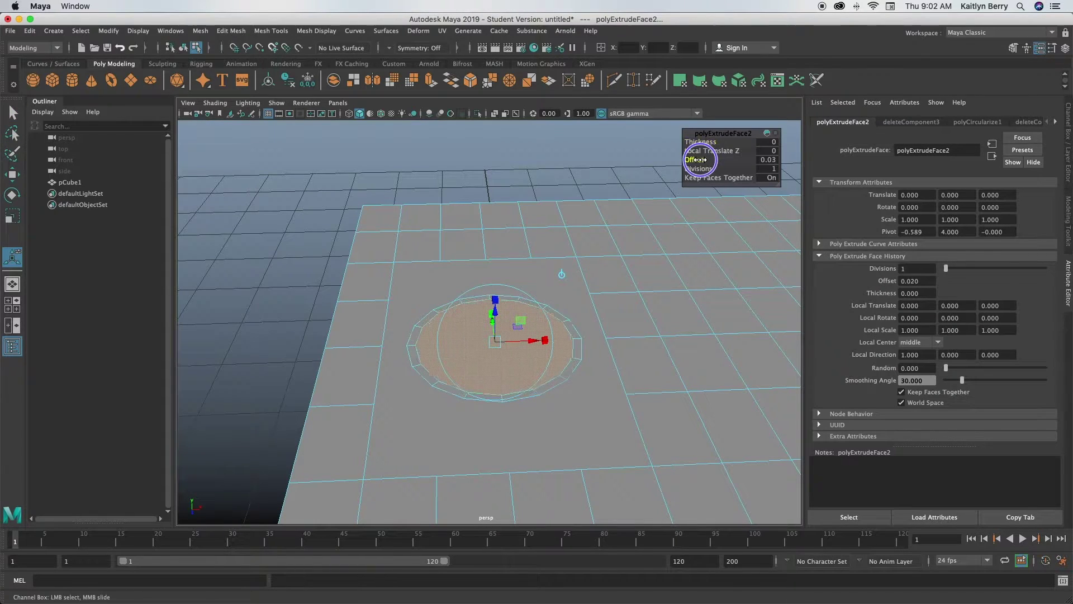
{"action": "middle_click_drag", "start_coordinate": [696, 159], "coordinate": [699, 160]}
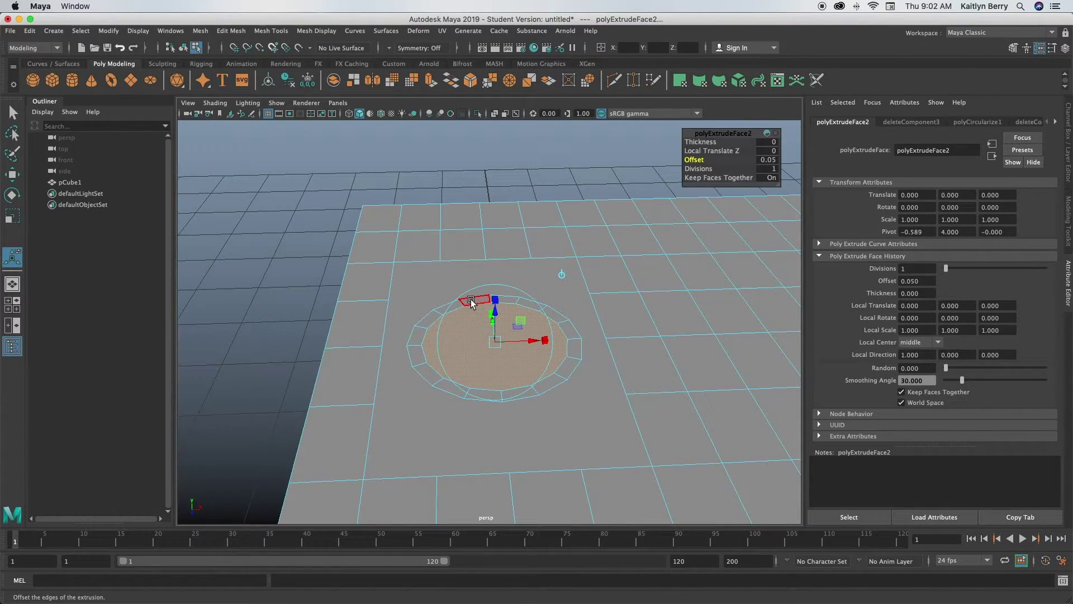
{"action": "key", "text": "ctrl+e"}
{"action": "left_click_drag", "start_coordinate": [709, 141], "coordinate": [718, 142]}
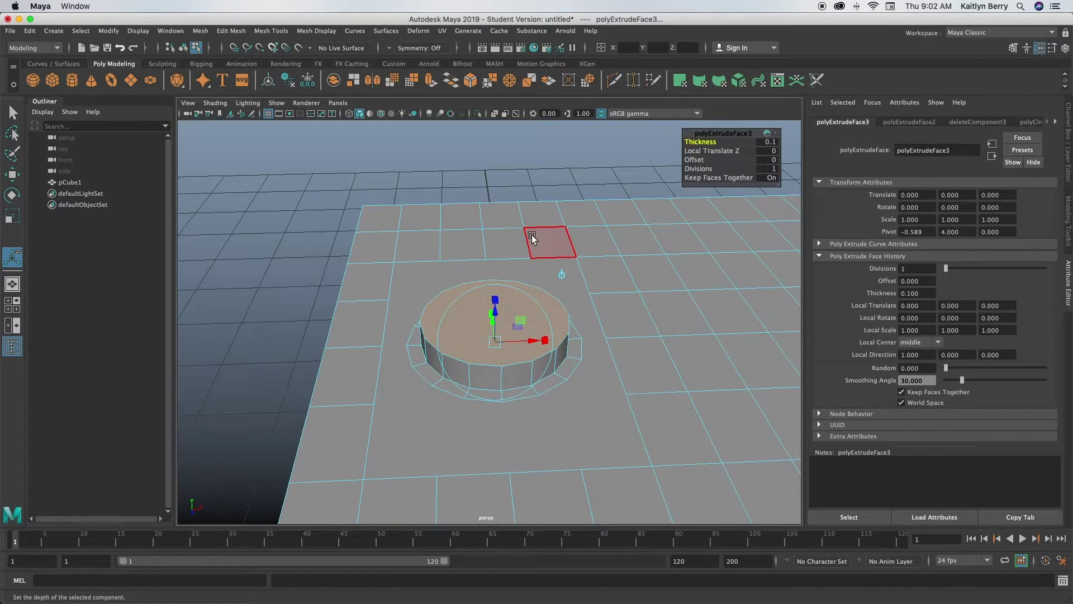
Extrude the raised disc's top face inward with an offset, and extrude it again with a thickness of 2 as the antenna shaft
{"action": "key", "text": "ctrl+e"}
{"action": "left_click_drag", "start_coordinate": [695, 159], "coordinate": [700, 161]}
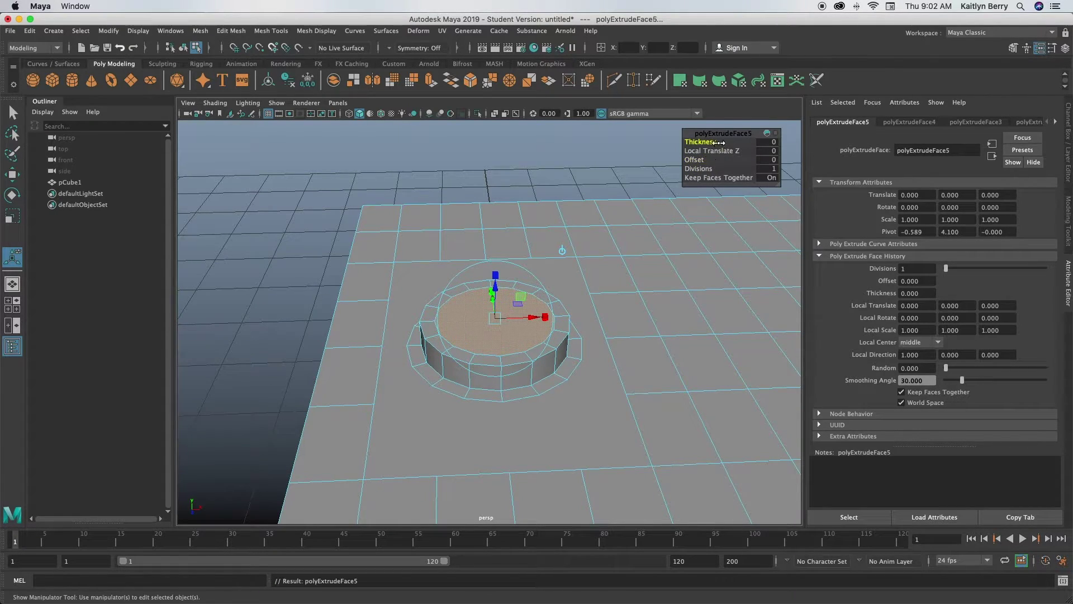
{"action": "key", "text": "ctrl+e"}
{"action": "left_click", "coordinate": [764, 141]}
{"action": "type", "text": "2"}
{"action": "key", "text": "Return"}
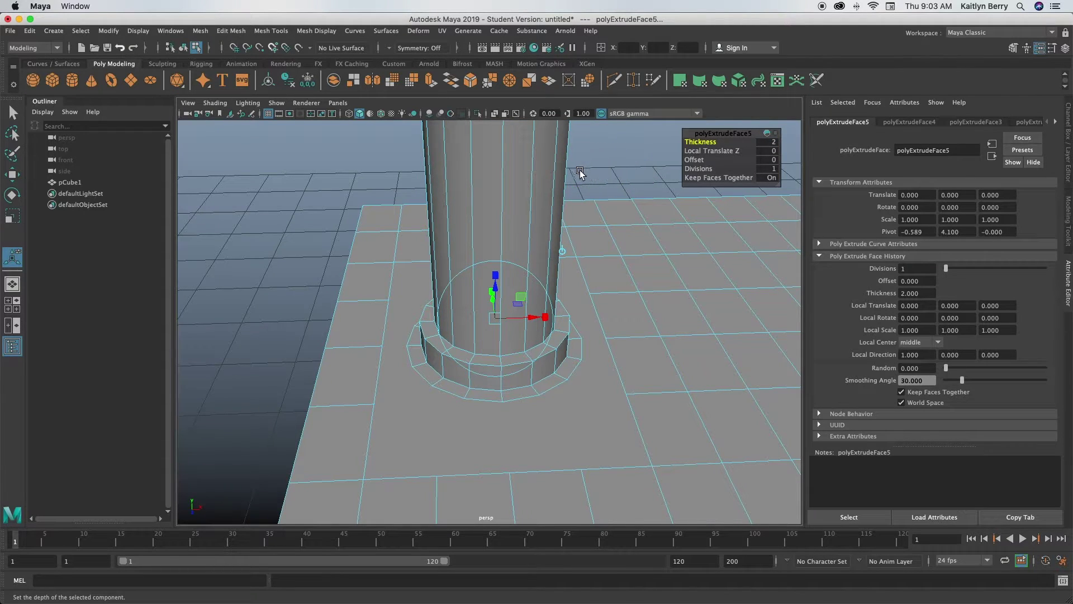
Extrude the antenna's end face inward with an offset, and extrude it again with a thickness of 0.05 as a stepped tip
{"action": "left_click", "coordinate": [605, 160]}
{"action": "left_click_drag", "start_coordinate": [606, 161], "coordinate": [600, 336], "text": "alt"}
{"action": "left_click", "coordinate": [579, 300]}
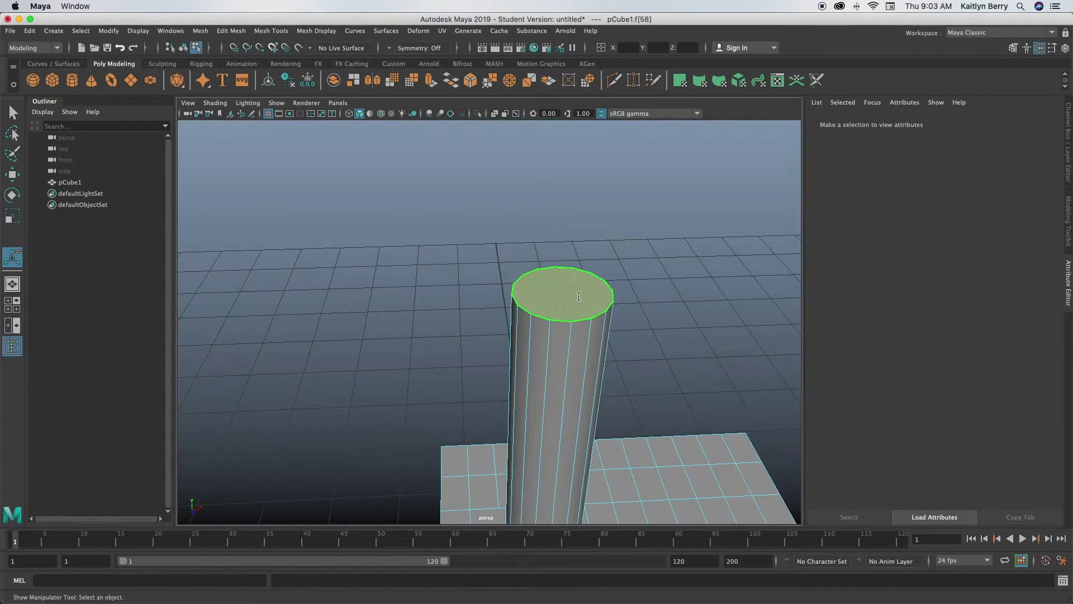
{"action": "left_click_drag", "start_coordinate": [637, 288], "coordinate": [588, 251], "text": "alt"}
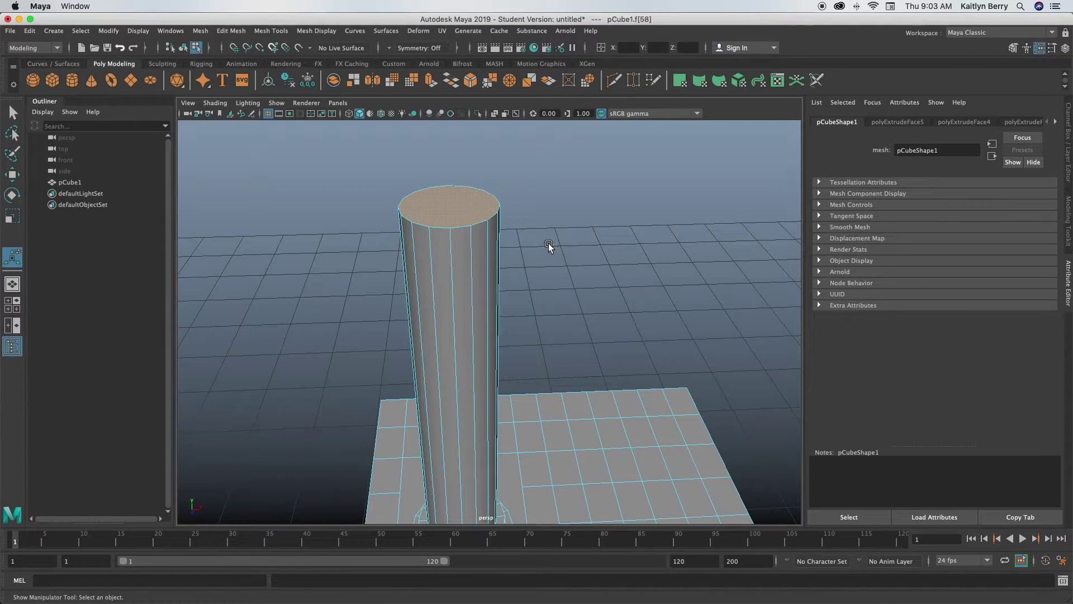
{"action": "key", "text": "ctrl+e"}
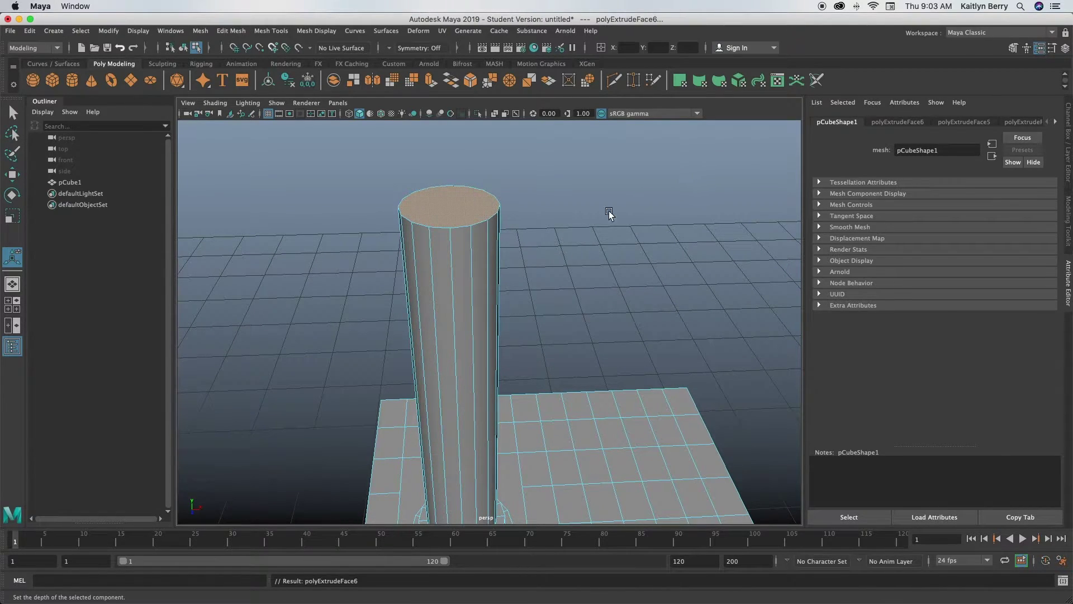
{"action": "left_click_drag", "start_coordinate": [701, 160], "coordinate": [704, 159]}
{"action": "key", "text": "super+s"}
{"action": "key", "text": "ctrl+e"}
{"action": "left_click_drag", "start_coordinate": [705, 141], "coordinate": [708, 141]}
Preview the antenna and body with smoothing, clear the selection, and return to the unsmoothed display
{"action": "key", "text": "3"}
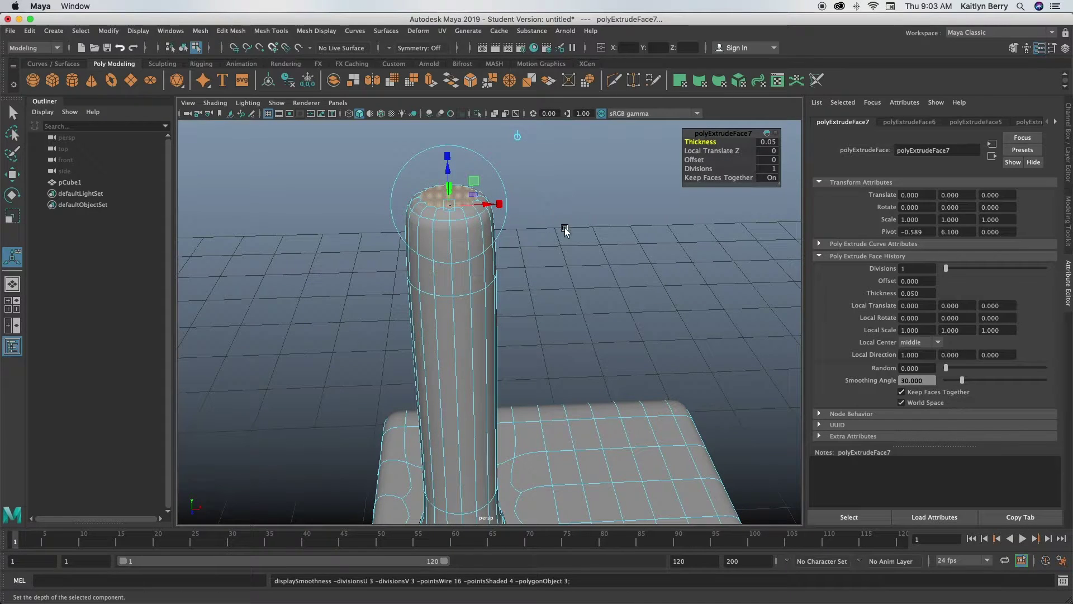
{"action": "right_click_drag", "start_coordinate": [617, 324], "coordinate": [482, 251], "text": "alt"}
{"action": "left_click_drag", "start_coordinate": [482, 252], "coordinate": [673, 279], "text": "alt"}
{"action": "left_click", "coordinate": [678, 264]}
{"action": "key", "text": "1"}
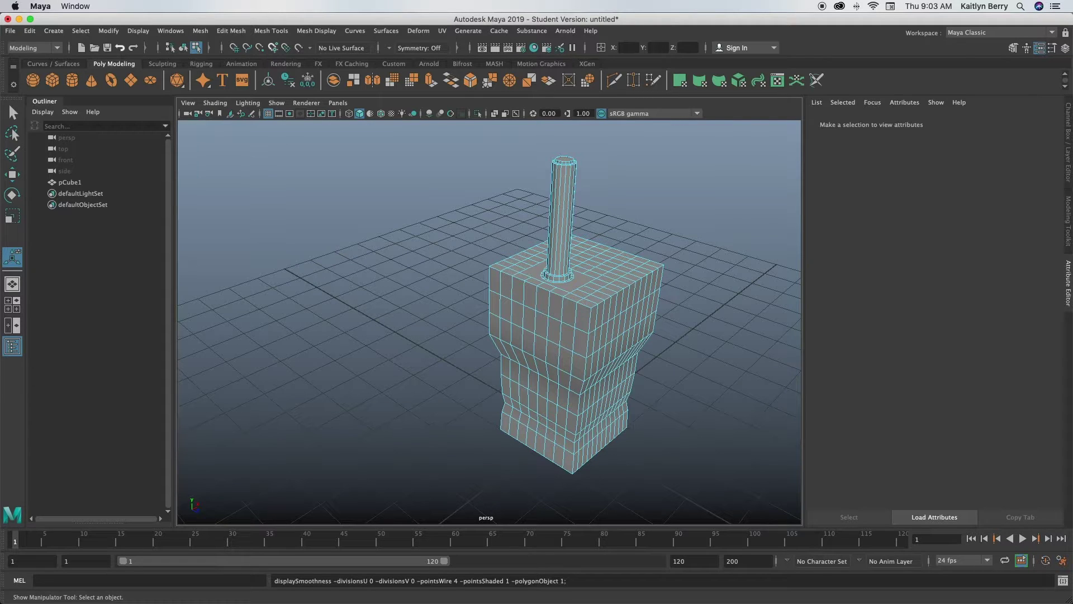
Extrude the ten middle faces of the second row on the front with an offset, and extrude them again with a thickness of 0.1
{"action": "left_click_drag", "start_coordinate": [642, 408], "coordinate": [541, 352], "text": "alt"}
{"action": "right_click_drag", "start_coordinate": [525, 284], "coordinate": [565, 301]}
{"action": "key", "text": "q"}
{"action": "middle_click_drag", "start_coordinate": [501, 297], "coordinate": [481, 312], "text": "alt"}
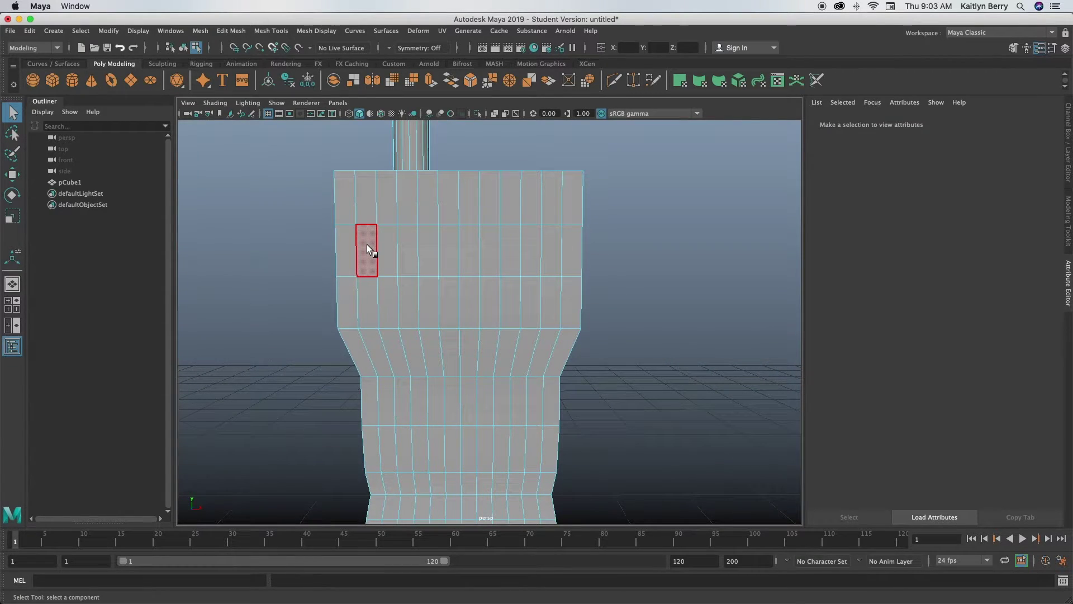
{"action": "left_click_drag", "start_coordinate": [367, 246], "coordinate": [545, 253]}
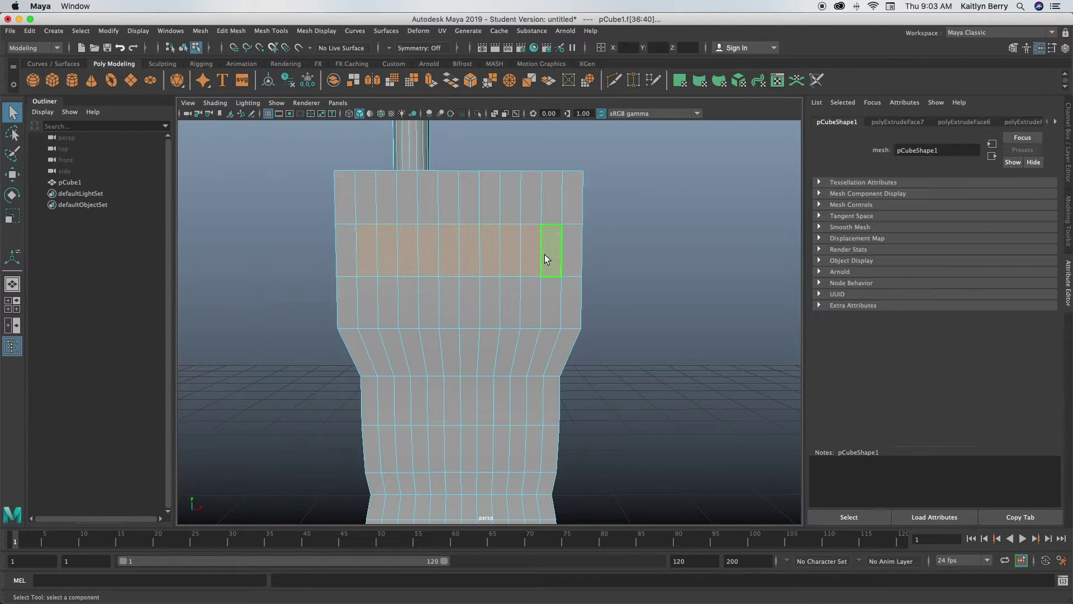
{"action": "key", "text": "ctrl+e"}
{"action": "left_click_drag", "start_coordinate": [696, 160], "coordinate": [717, 142]}
{"action": "key", "text": "ctrl+e"}
{"action": "mouse_move", "coordinate": [257, 285]}
{"action": "left_mouse_down", "text": "alt"}
{"action": "mouse_move", "coordinate": [287, 277]}
{"action": "mouse_move", "coordinate": [307, 290]}
{"action": "mouse_move", "coordinate": [266, 276]}
{"action": "left_mouse_up", "text": "alt"}
{"action": "key", "text": "q"}
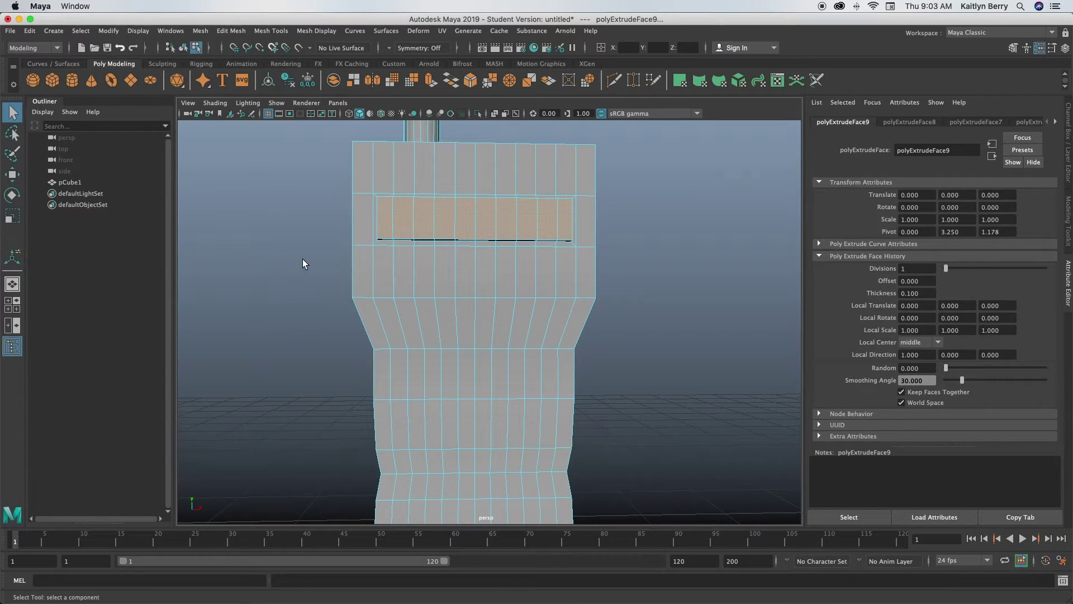
{"action": "left_click", "coordinate": [304, 264]}
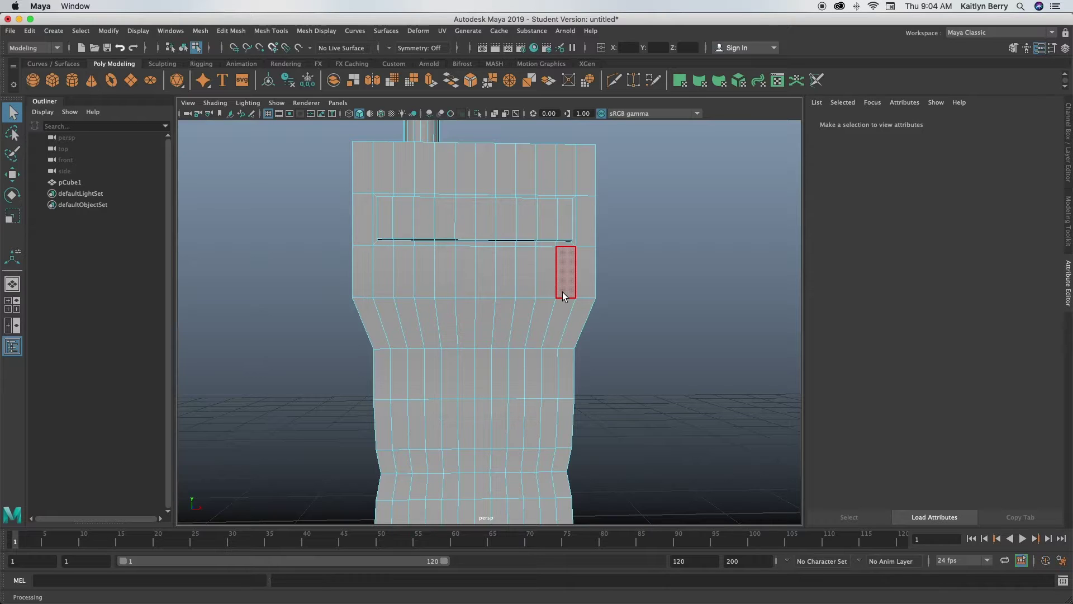
Extrude a narrow two-face vertical strip on each side below the raised bar with an offset, and again with a thickness of 0.1
{"action": "left_click", "coordinate": [385, 285], "text": "shift"}
{"action": "left_click", "coordinate": [394, 313], "text": "shift"}
{"action": "left_click", "coordinate": [561, 294], "text": "shift"}
{"action": "left_click", "coordinate": [558, 324], "text": "shift"}
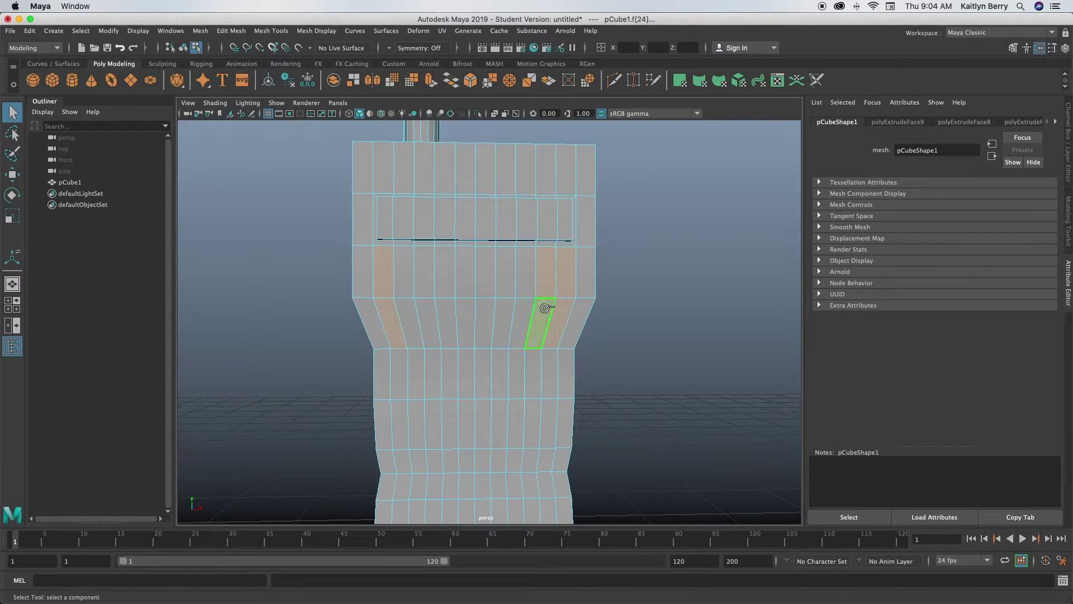
{"action": "left_click", "coordinate": [404, 271], "text": "shift"}
{"action": "left_click", "coordinate": [413, 323], "text": "shift"}
{"action": "left_click", "coordinate": [400, 275], "text": "ctrl"}
{"action": "left_click", "coordinate": [412, 312], "text": "ctrl"}
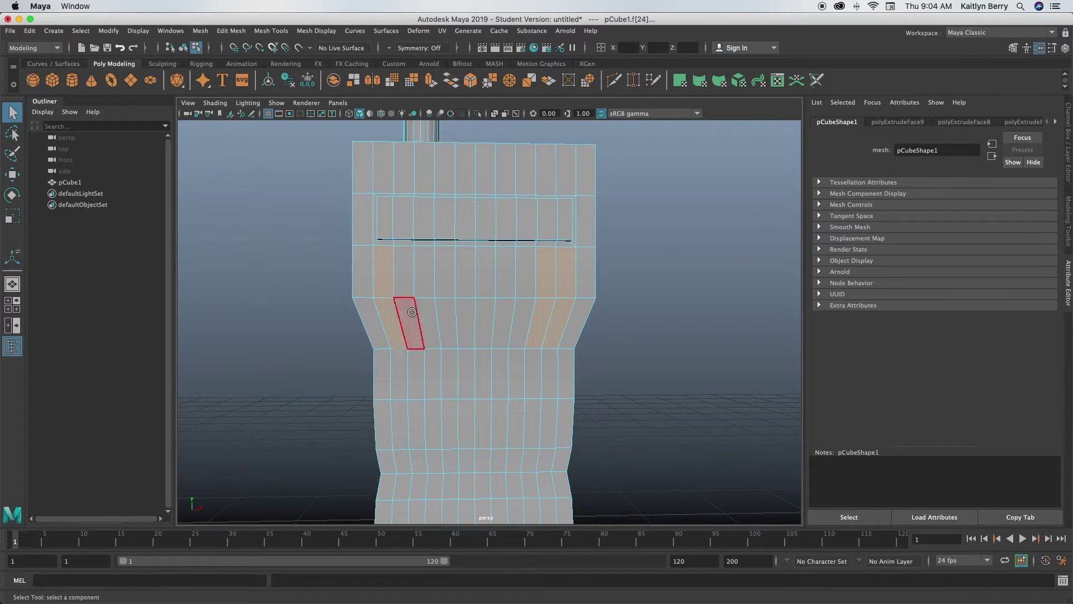
{"action": "left_click", "coordinate": [547, 288], "text": "ctrl"}
{"action": "left_click", "coordinate": [543, 311], "text": "ctrl"}
{"action": "key", "text": "ctrl+e"}
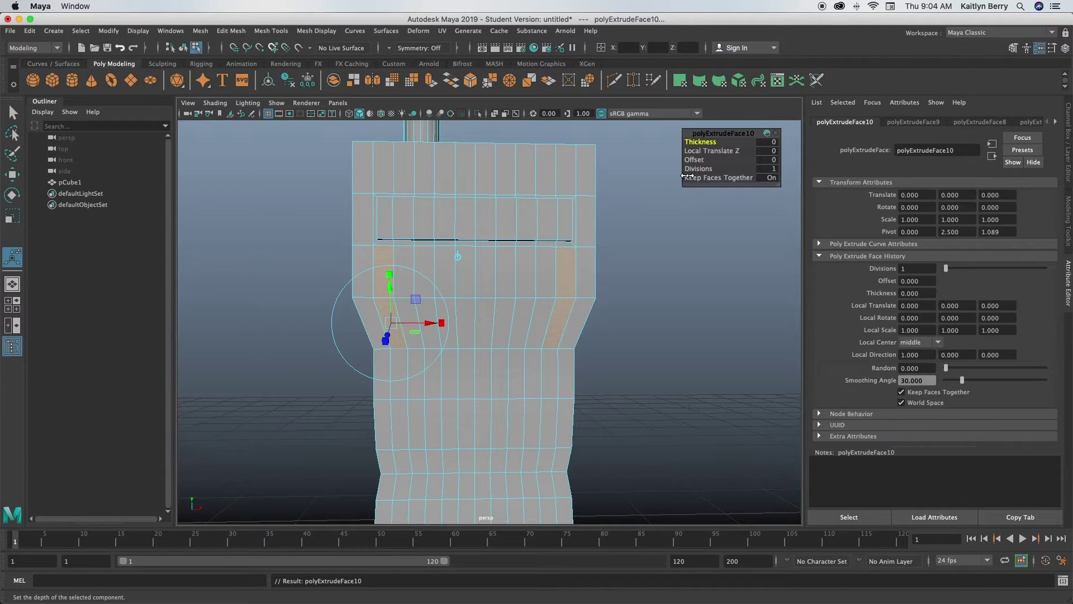
{"action": "left_click_drag", "start_coordinate": [698, 159], "coordinate": [714, 140]}
{"action": "key", "text": "ctrl+e"}
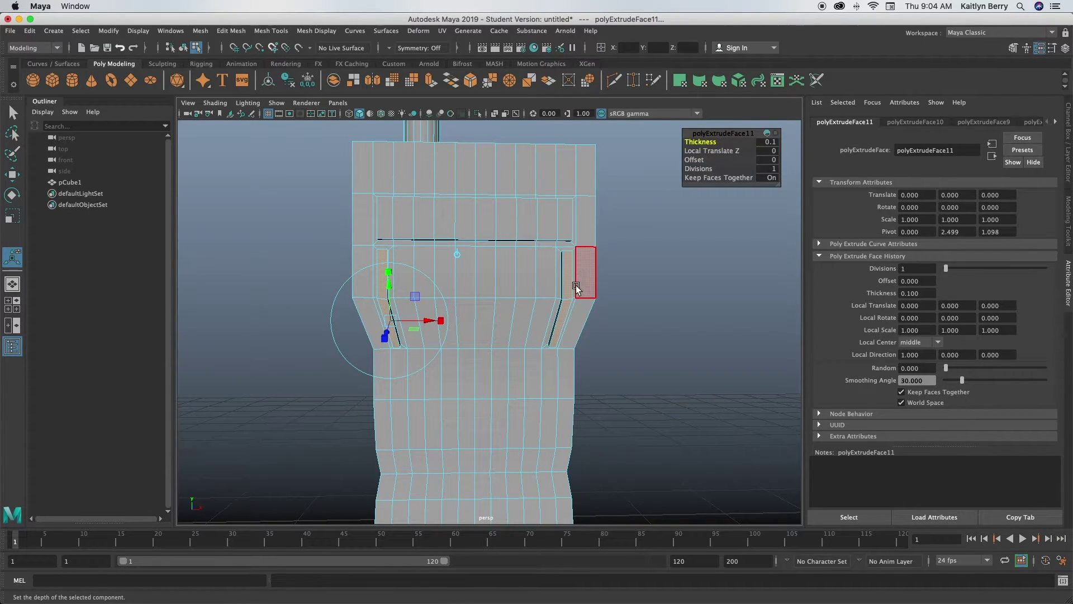
Preview the raised bar and side strips with smoothing, return to the unsmoothed display, and clear the selection
{"action": "key", "text": "3"}
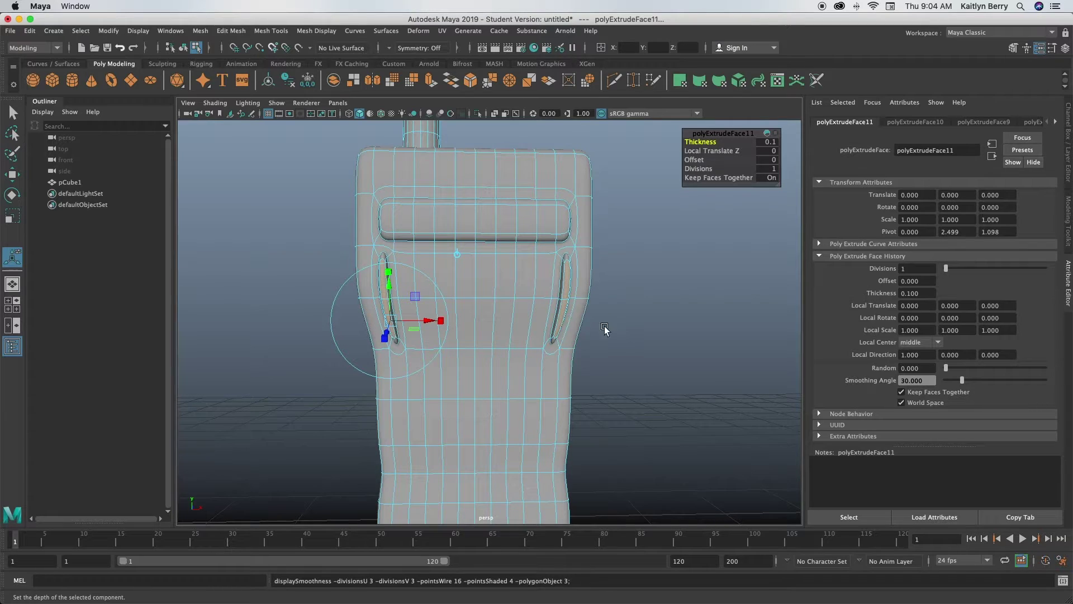
{"action": "key", "text": "1"}
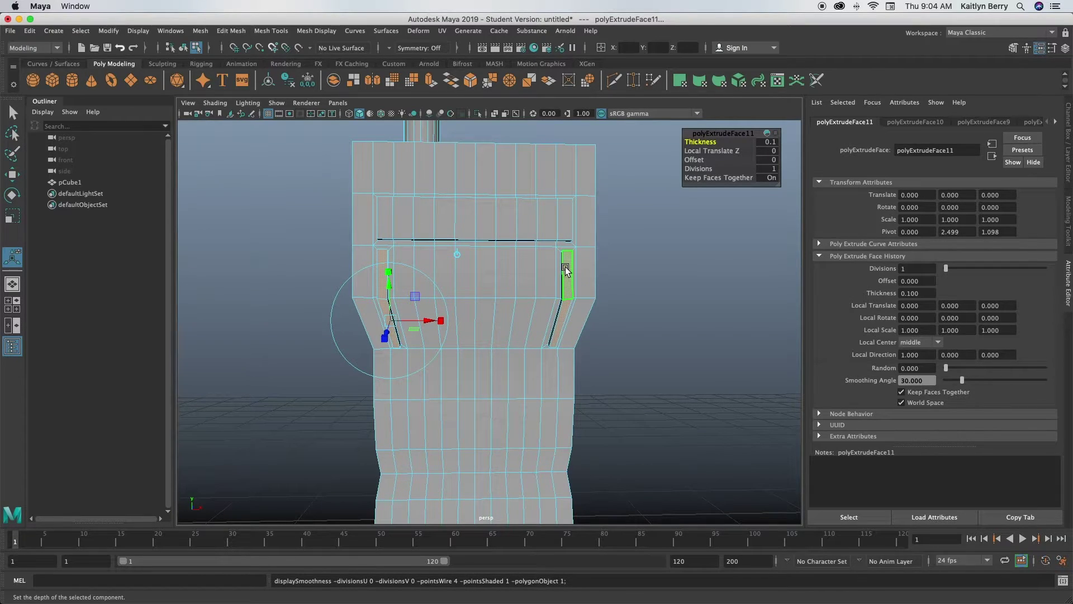
{"action": "left_click", "coordinate": [724, 263]}
Extrude the central block of six by two faces between the strips with an offset of 0.05, and again with a thickness of -0.1
{"action": "key", "text": "q"}
{"action": "mouse_move", "coordinate": [425, 271]}
{"action": "left_mouse_down"}
{"action": "mouse_move", "coordinate": [529, 283]}
{"action": "mouse_move", "coordinate": [467, 313]}
{"action": "mouse_move", "coordinate": [434, 302]}
{"action": "mouse_move", "coordinate": [472, 266]}
{"action": "left_mouse_up"}
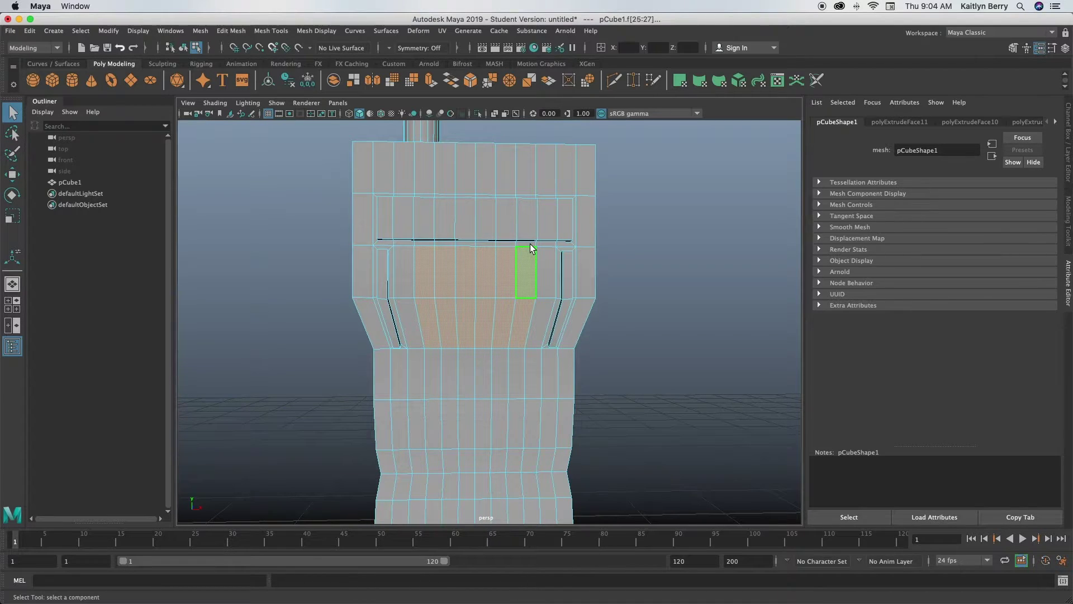
{"action": "key", "text": "ctrl+e"}
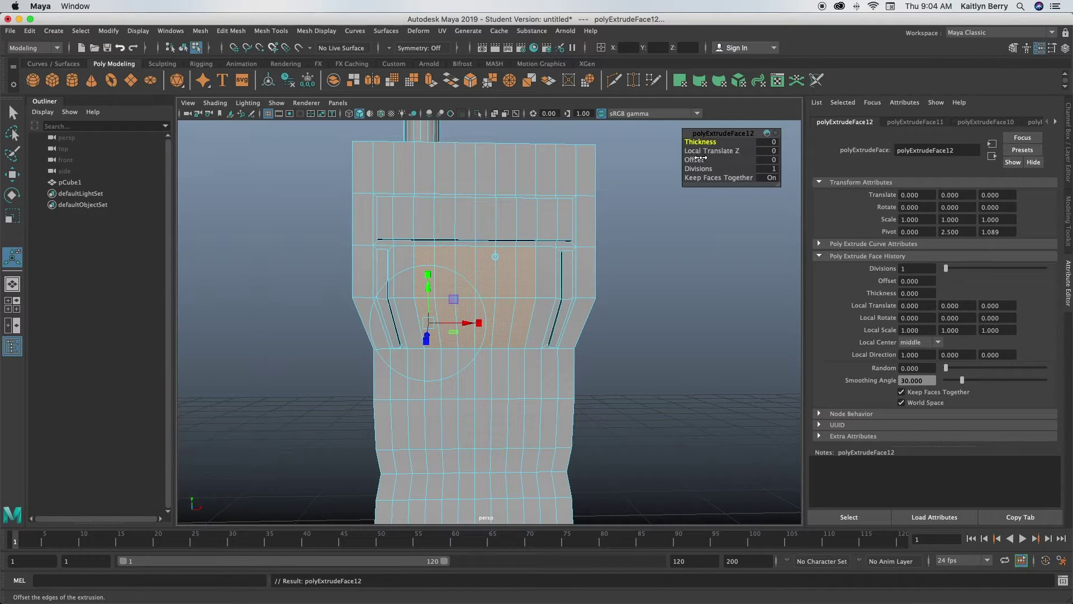
{"action": "left_click", "coordinate": [694, 160]}
{"action": "middle_click_drag", "start_coordinate": [695, 159], "coordinate": [700, 161]}
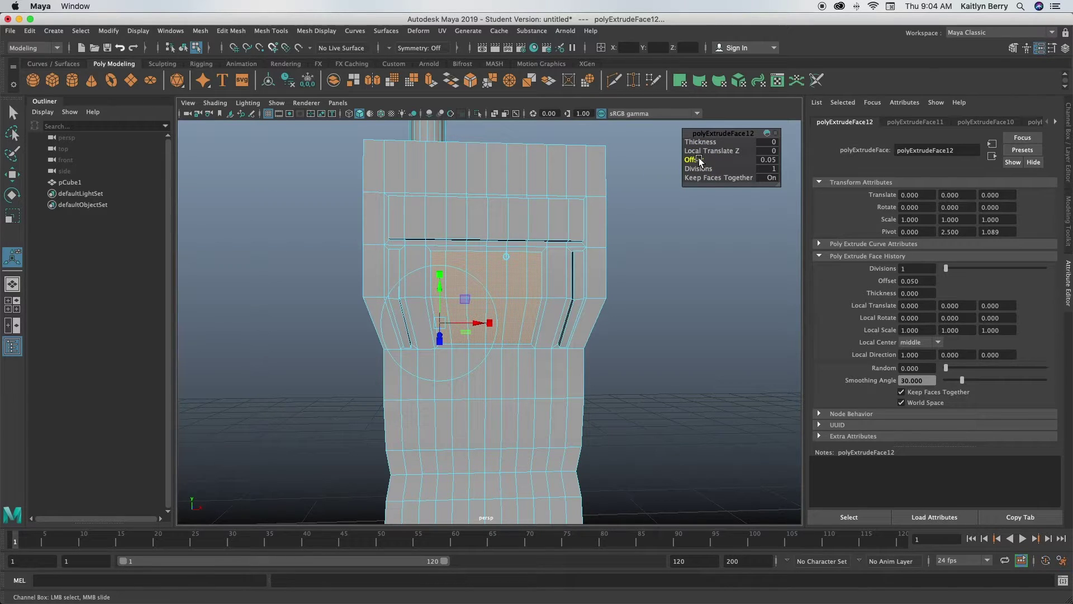
{"action": "key", "text": "ctrl+e"}
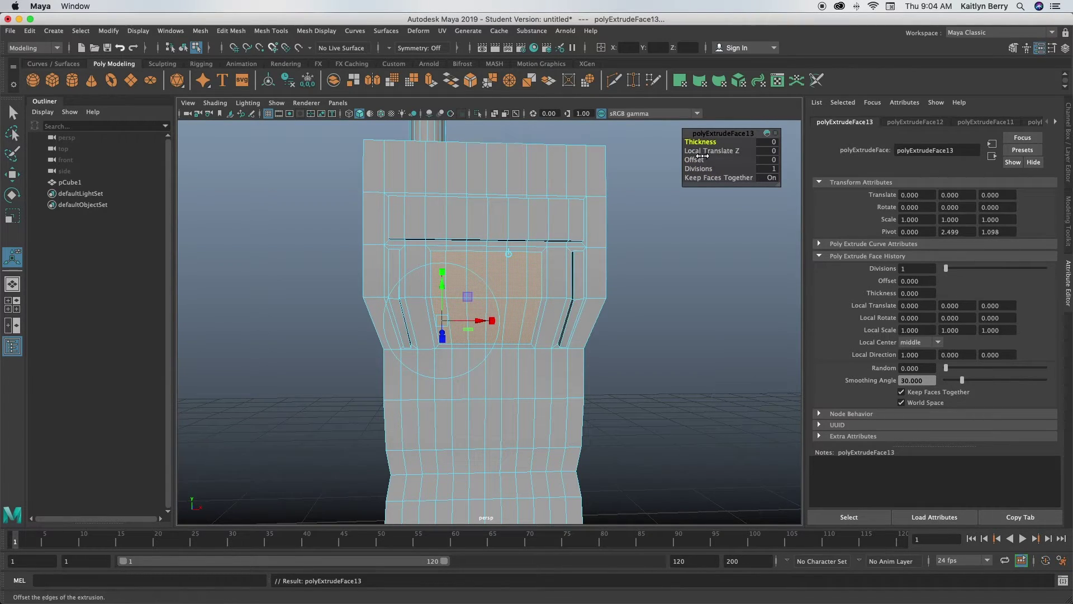
{"action": "left_click", "coordinate": [699, 142]}
{"action": "middle_click_drag", "start_coordinate": [699, 142], "coordinate": [701, 142]}
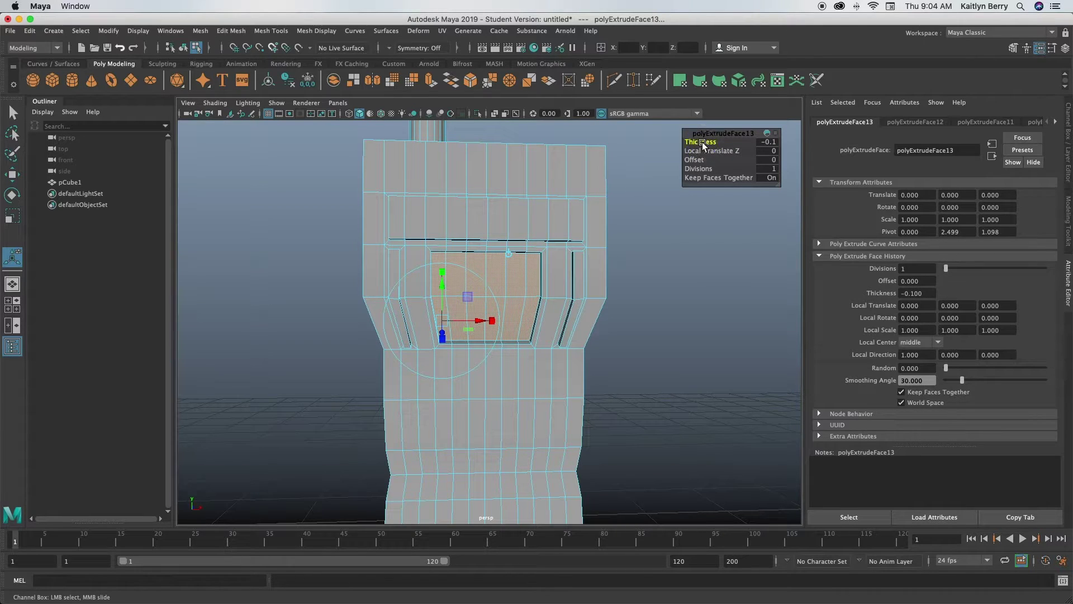
{"action": "left_click", "coordinate": [678, 328]}
Extrude the ten middle faces below the recessed panel with an offset, and extrude them again with a thickness of 0.1
{"action": "key", "text": "q"}
{"action": "mouse_move", "coordinate": [410, 369]}
{"action": "left_mouse_down"}
{"action": "mouse_move", "coordinate": [531, 371]}
{"action": "mouse_move", "coordinate": [592, 351]}
{"action": "left_mouse_up"}
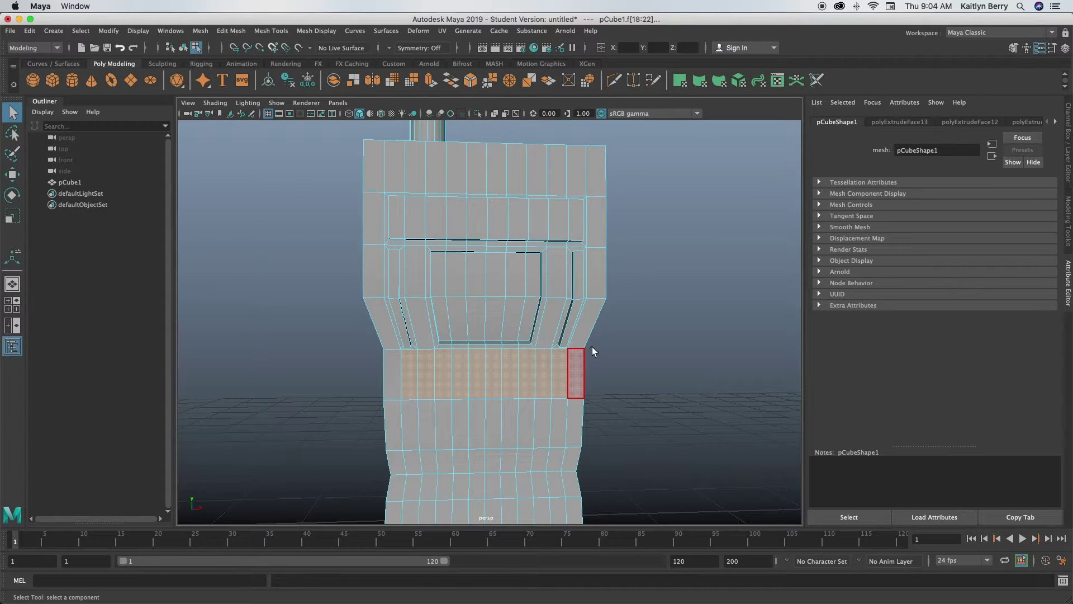
{"action": "key", "text": "ctrl+e"}
{"action": "middle_click_drag", "start_coordinate": [700, 161], "coordinate": [708, 142]}
{"action": "key", "text": "ctrl+e"}
{"action": "left_click", "coordinate": [703, 142]}
{"action": "left_click", "coordinate": [694, 233]}
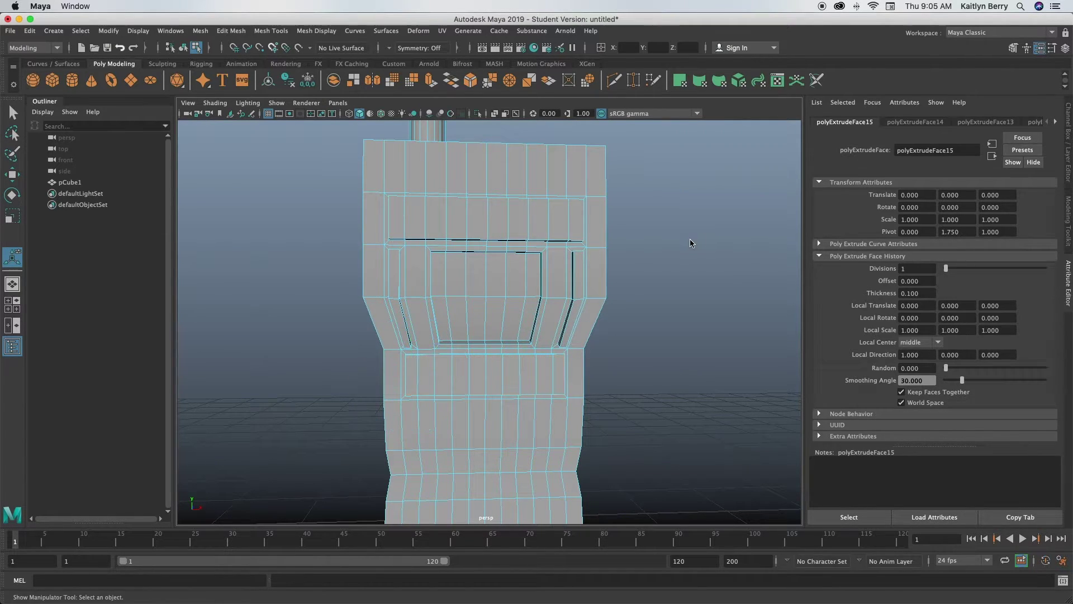
Preview the front details with smoothing and return to the unsmoothed display
{"action": "key", "text": "3"}
{"action": "left_click_drag", "start_coordinate": [495, 316], "coordinate": [418, 299], "text": "alt"}
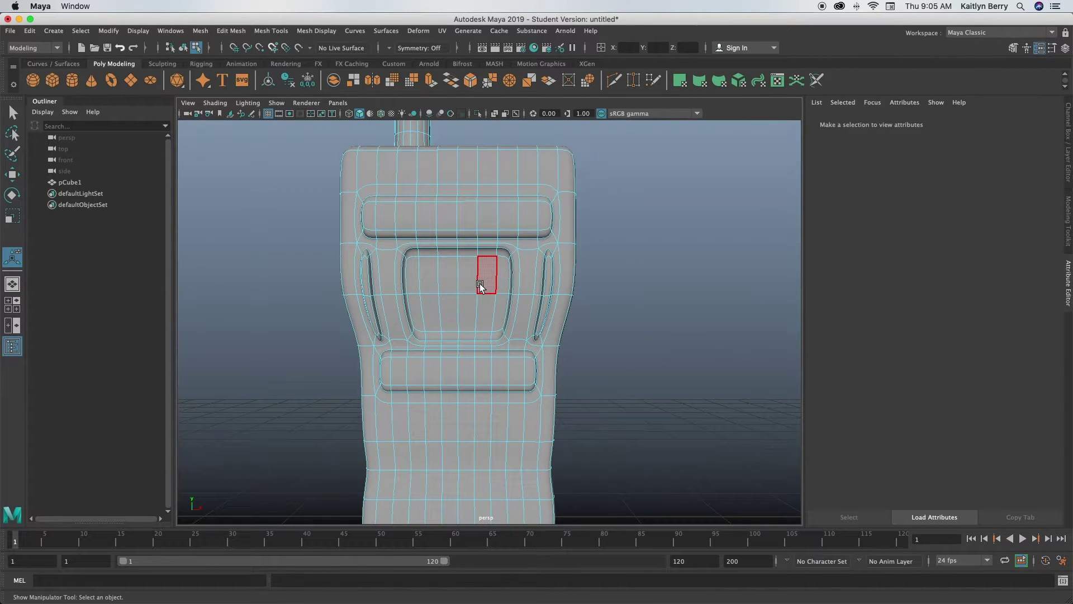
{"action": "key", "text": "1"}
Insert a horizontal edge loop through the middle of the face row just below the lower raised bar
{"action": "left_click_drag", "start_coordinate": [492, 352], "coordinate": [504, 384], "text": "alt"}
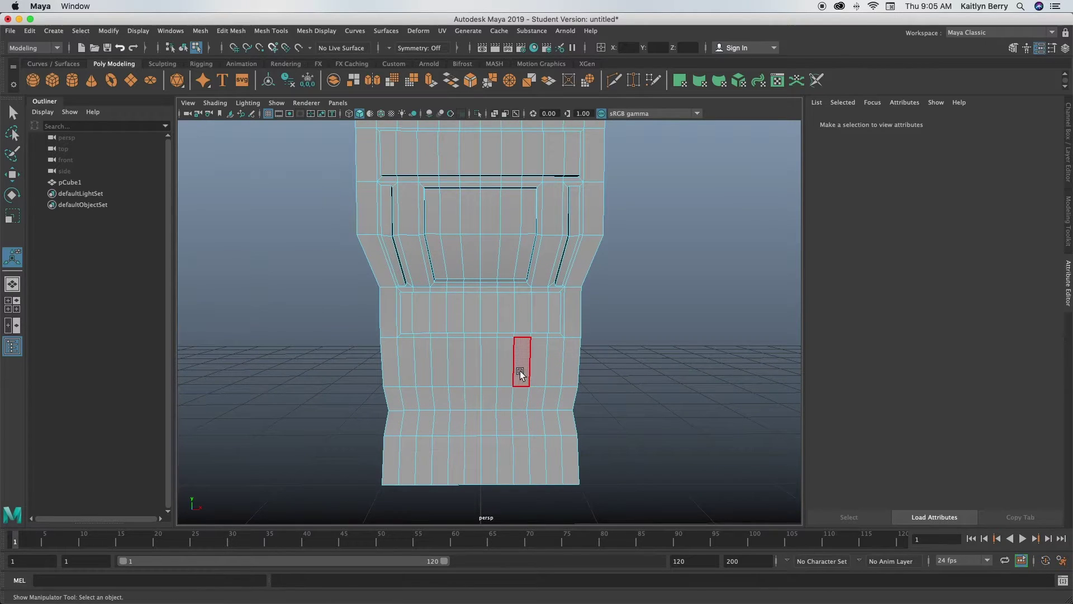
{"action": "left_click_drag", "start_coordinate": [519, 369], "coordinate": [491, 312], "text": "alt"}
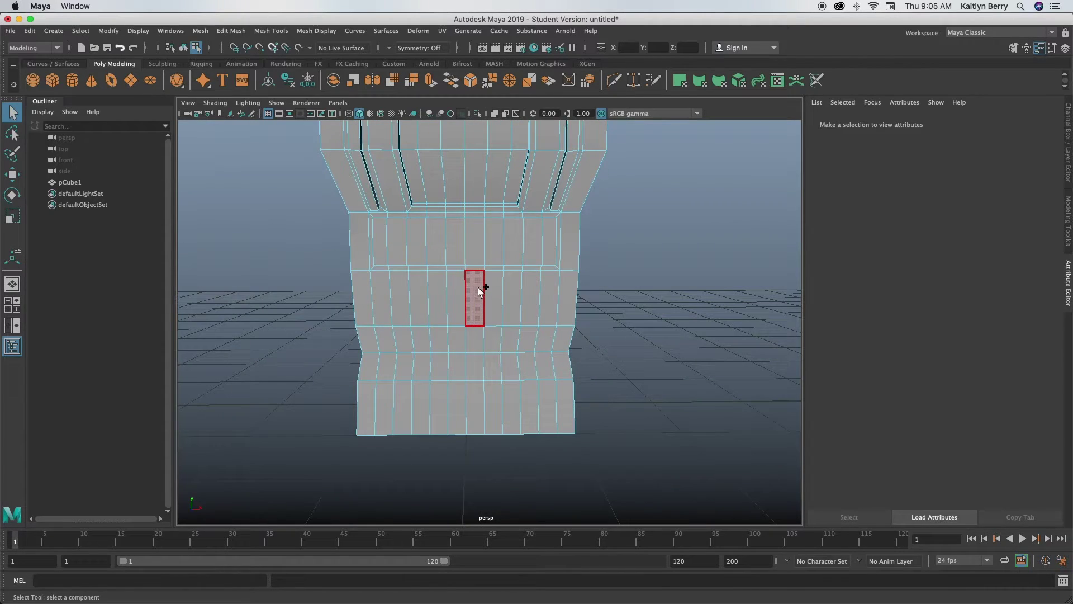
{"action": "right_click_drag", "start_coordinate": [495, 299], "coordinate": [429, 297], "text": "shift"}
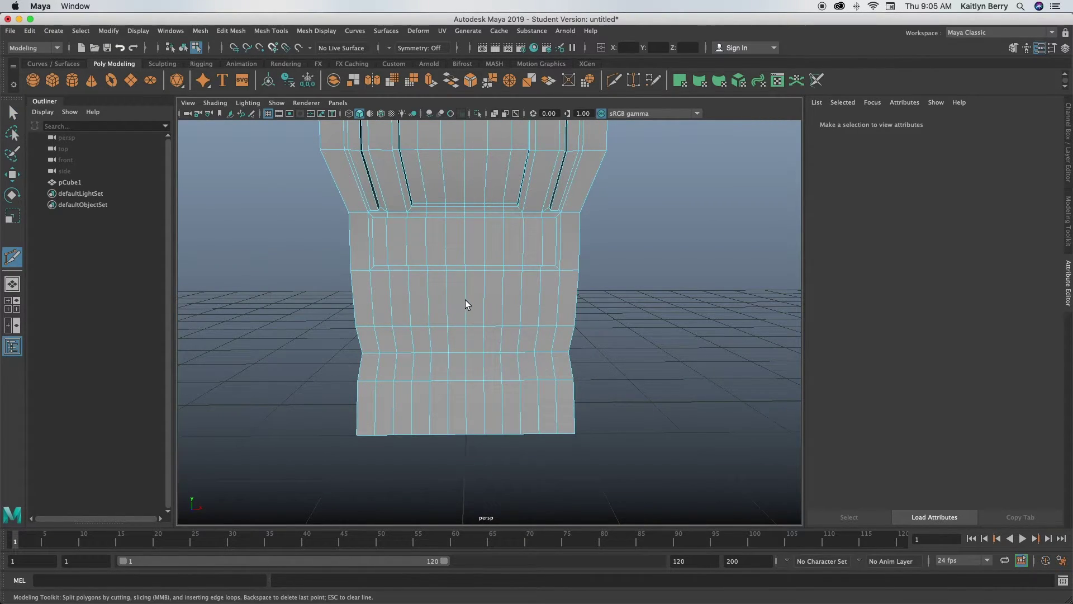
{"action": "left_click", "coordinate": [462, 298], "text": "ctrl"}
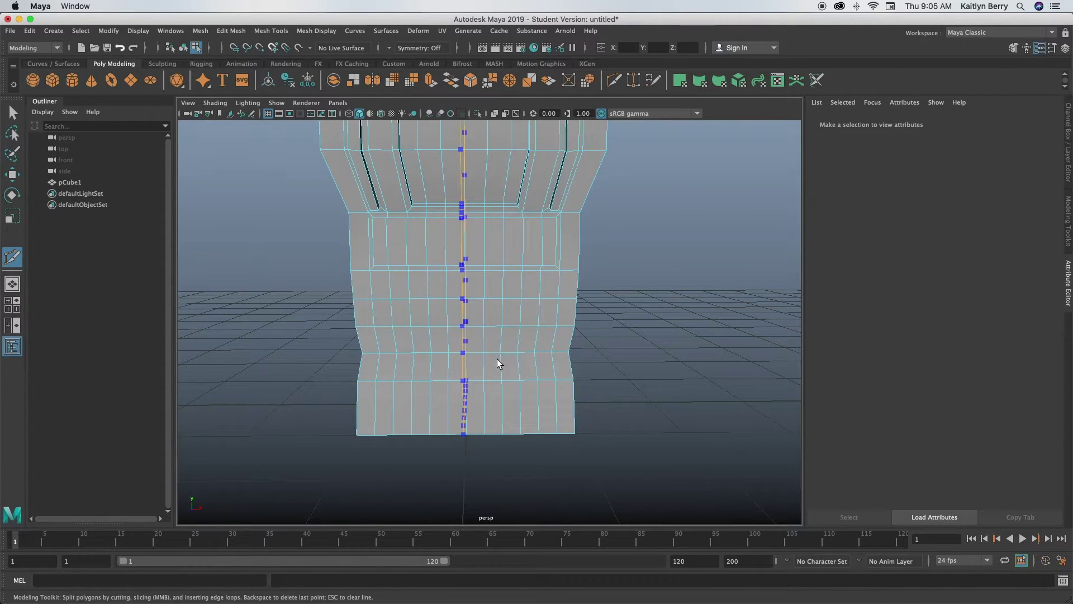
{"action": "key", "text": "q"}
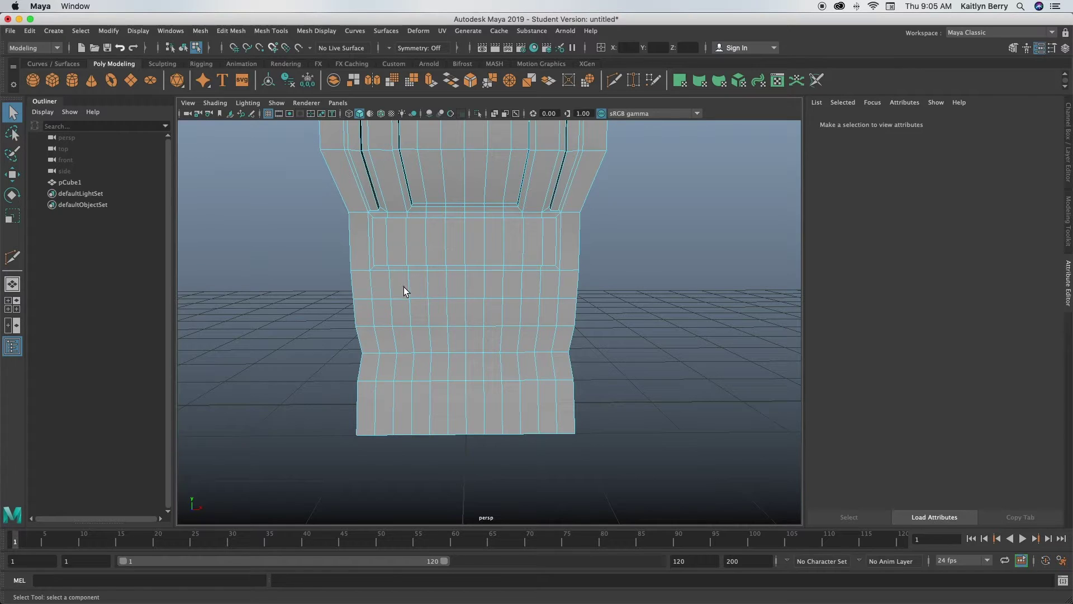
Extrude the eight middle faces of the first and third rows below the lower bar with an offset of 0.05 and a thickness of -0.7
{"action": "right_click_drag", "start_coordinate": [412, 282], "coordinate": [419, 311]}
{"action": "left_click_drag", "start_coordinate": [394, 284], "coordinate": [527, 288]}
{"action": "left_click_drag", "start_coordinate": [400, 339], "coordinate": [545, 339]}
{"action": "key", "text": "ctrl+e"}
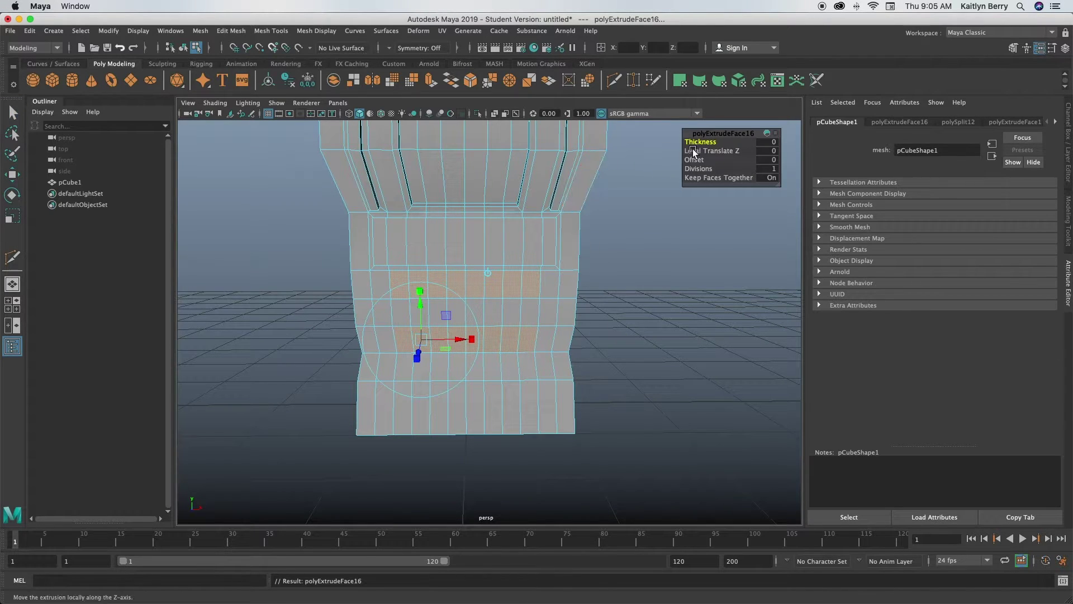
{"action": "left_click", "coordinate": [695, 159]}
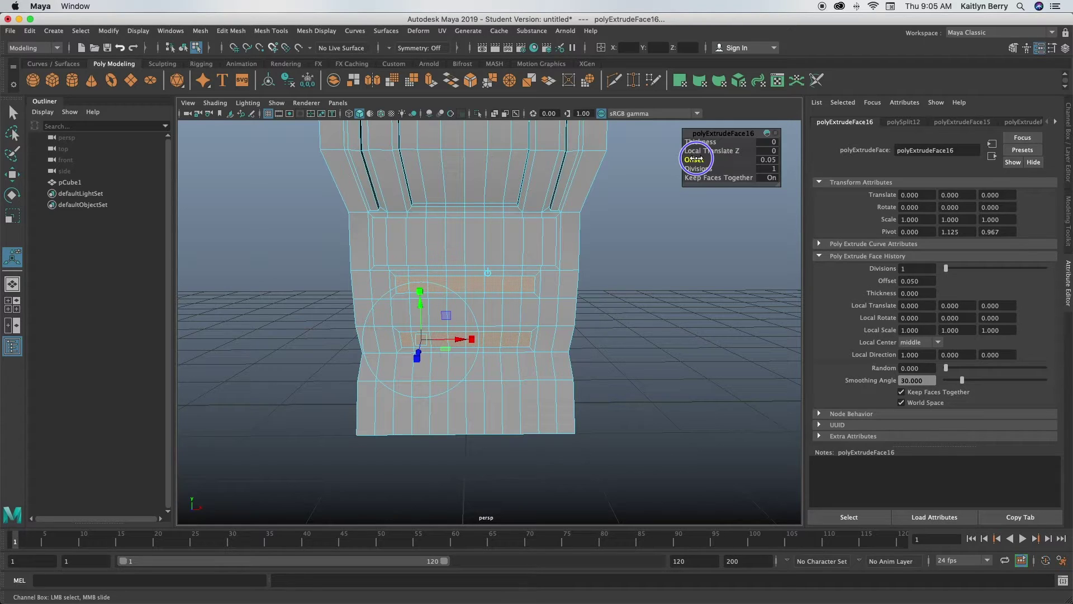
{"action": "key", "text": "ctrl+e"}
{"action": "left_click", "coordinate": [700, 142]}
{"action": "middle_click_drag", "start_coordinate": [701, 142], "coordinate": [668, 152]}
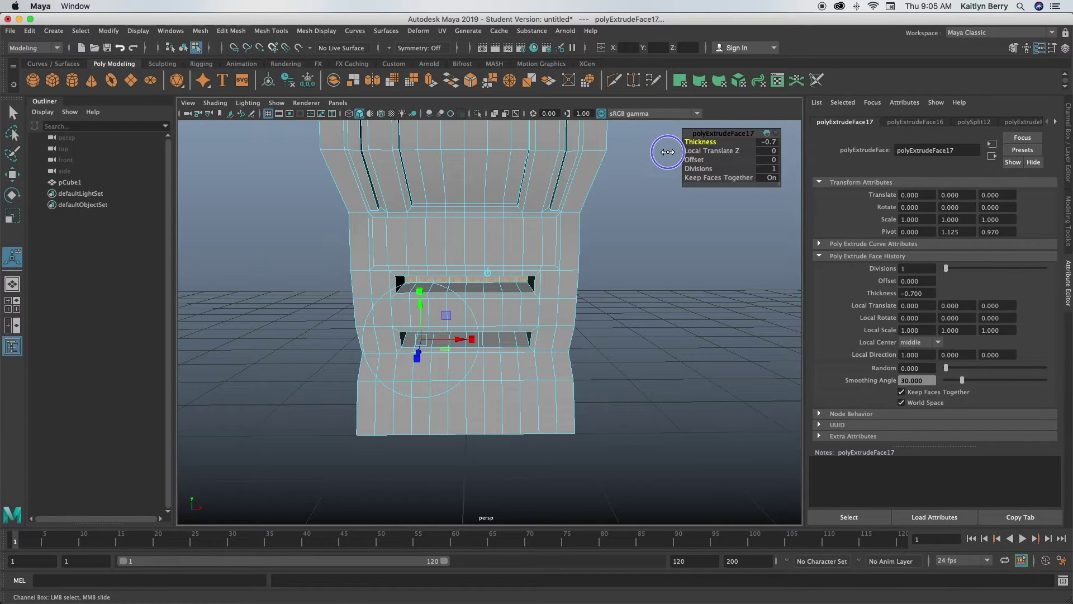
{"action": "left_click", "coordinate": [659, 300]}
Extrude the middle faces of the second and fourth rows below the lower bar with an offset, and again with a thickness of -0.7
{"action": "key", "text": "q"}
{"action": "mouse_move", "coordinate": [404, 311]}
{"action": "left_mouse_down"}
{"action": "mouse_move", "coordinate": [486, 314]}
{"action": "mouse_move", "coordinate": [523, 328]}
{"action": "mouse_move", "coordinate": [406, 357]}
{"action": "left_mouse_up"}
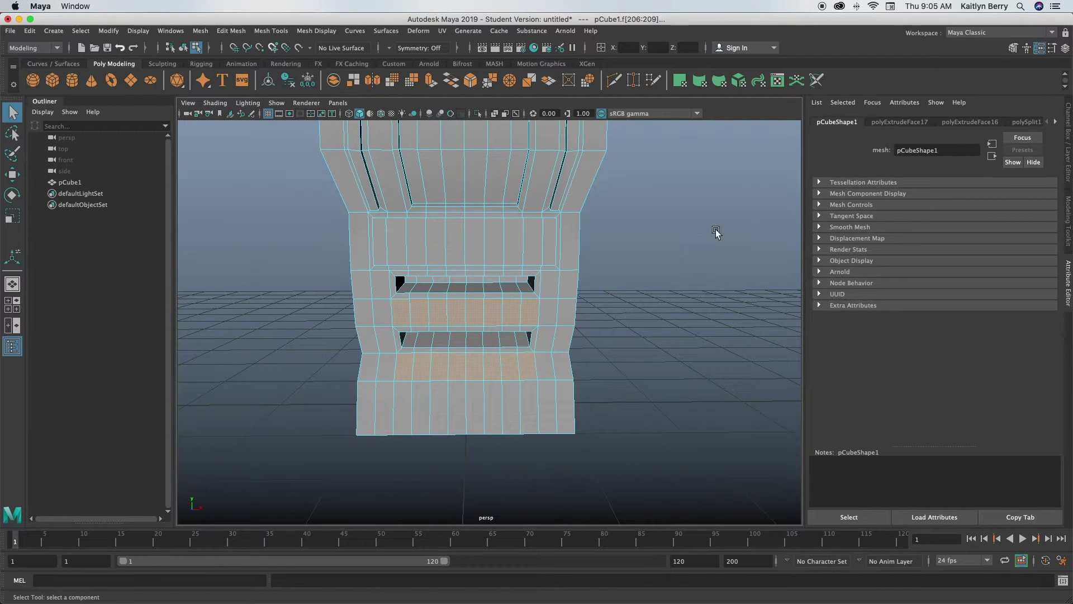
{"action": "key", "text": "ctrl+e"}
{"action": "left_click_drag", "start_coordinate": [694, 162], "coordinate": [672, 142]}
{"action": "key", "text": "ctrl+e"}
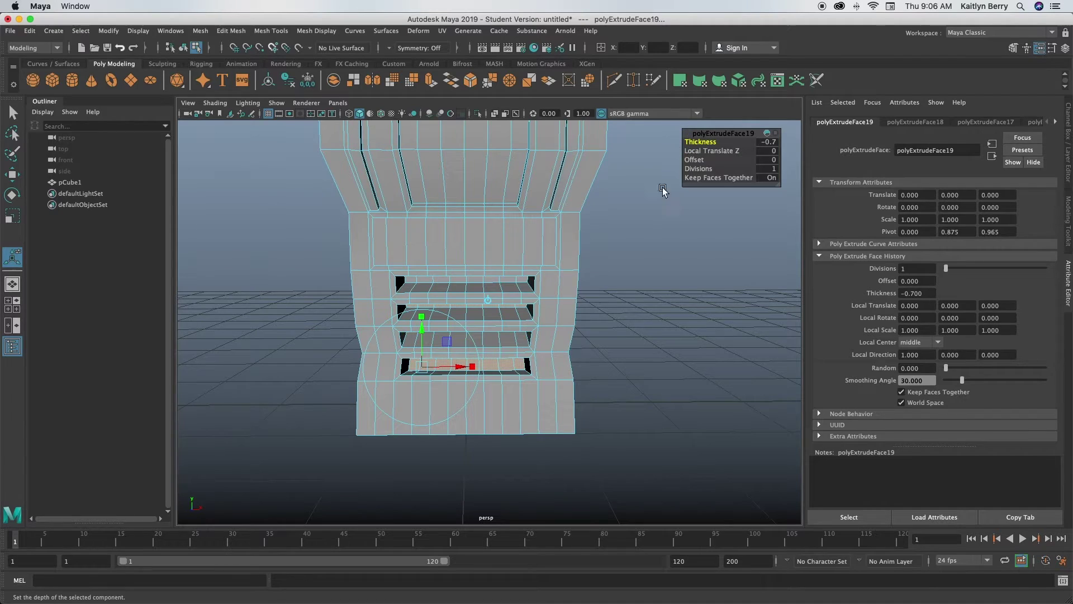
{"action": "left_click", "coordinate": [647, 355]}
Preview the walkie-talkie with smoothing and examine the speaker slots and body from the front and side
{"action": "left_click_drag", "start_coordinate": [647, 355], "coordinate": [619, 305], "text": "alt"}
{"action": "key", "text": "3"}
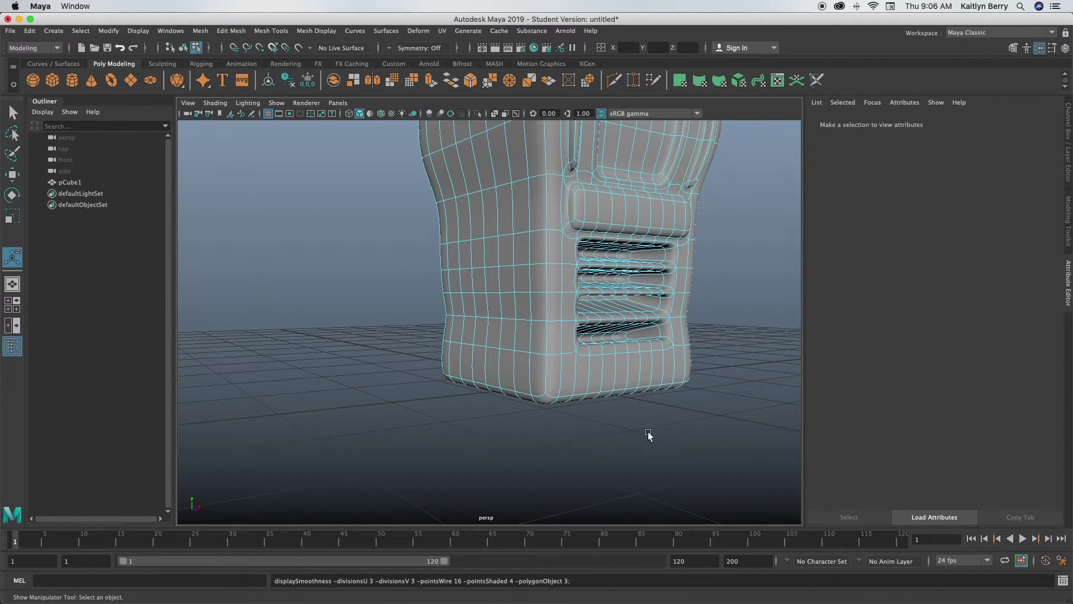
{"action": "left_click_drag", "start_coordinate": [655, 441], "coordinate": [617, 445], "text": "alt"}
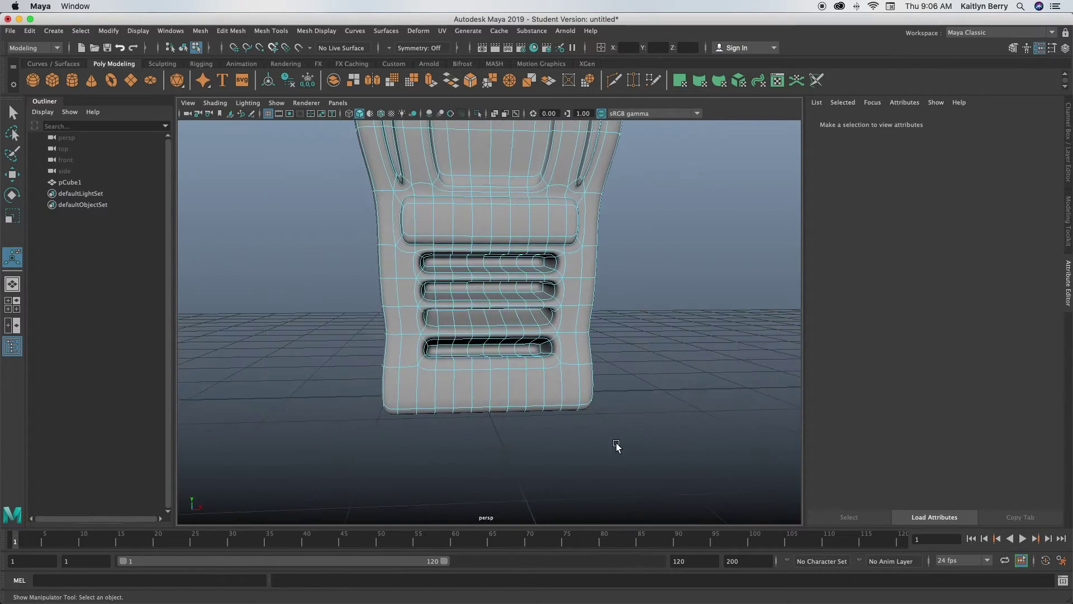
{"action": "right_click_drag", "start_coordinate": [617, 445], "coordinate": [512, 416], "text": "alt"}
{"action": "left_click_drag", "start_coordinate": [512, 416], "coordinate": [565, 411], "text": "alt"}
{"action": "right_click_drag", "start_coordinate": [475, 380], "coordinate": [603, 384], "text": "alt"}
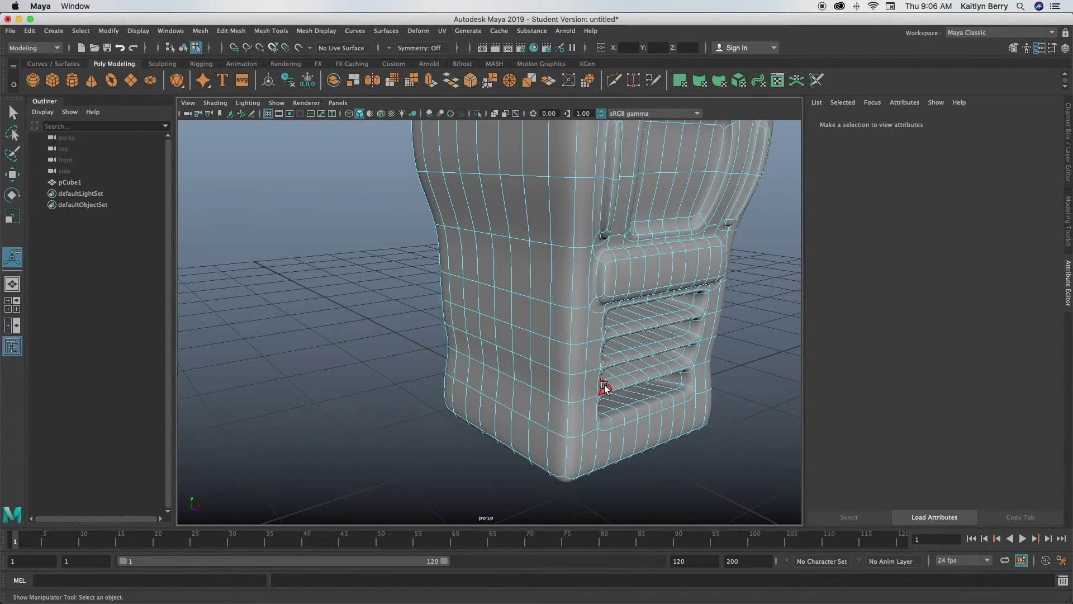
{"action": "key", "text": "1"}
{"action": "key", "text": "3"}
{"action": "left_click_drag", "start_coordinate": [637, 394], "coordinate": [538, 402], "text": "alt"}
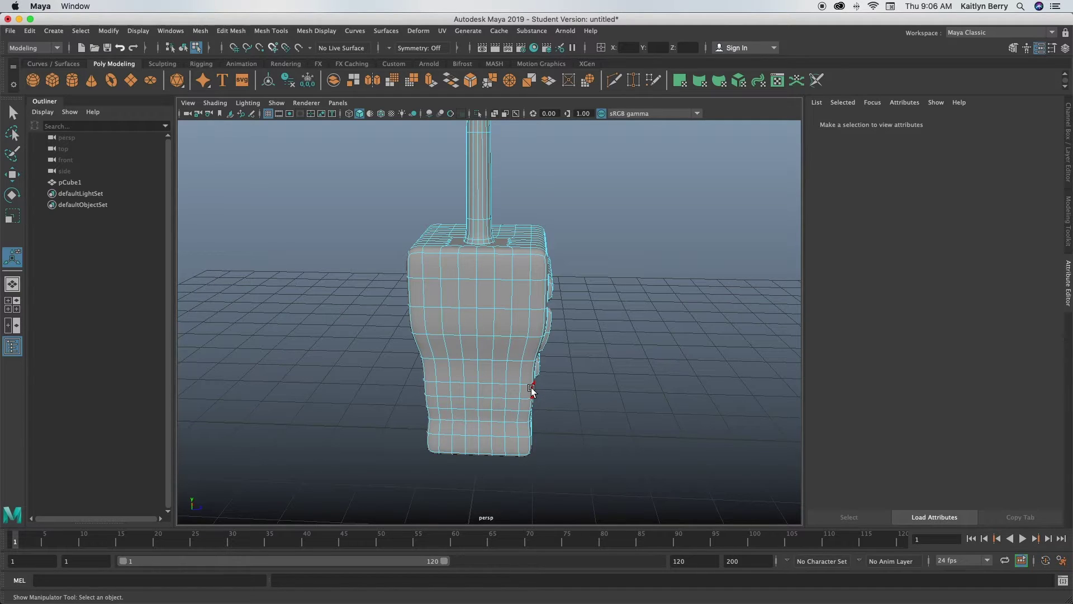
{"action": "left_click_drag", "start_coordinate": [531, 385], "coordinate": [533, 380]}
Set the original cube's depth to 1 in the walkie-talkie's construction history
{"action": "right_click_drag", "start_coordinate": [523, 253], "coordinate": [601, 233]}
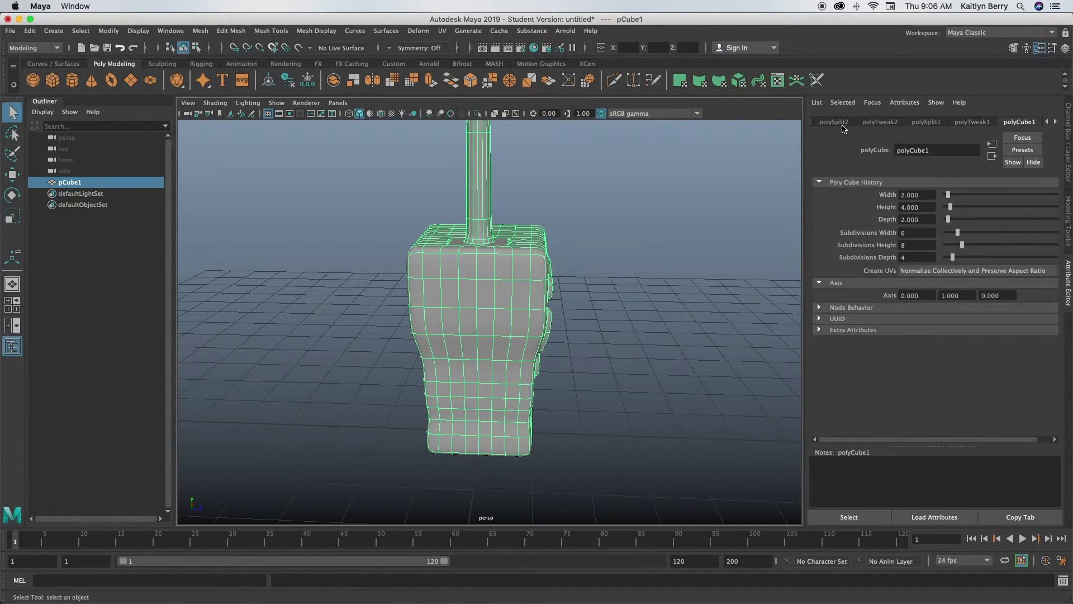
{"action": "left_click", "coordinate": [839, 123]}
{"action": "left_click", "coordinate": [1047, 122]}
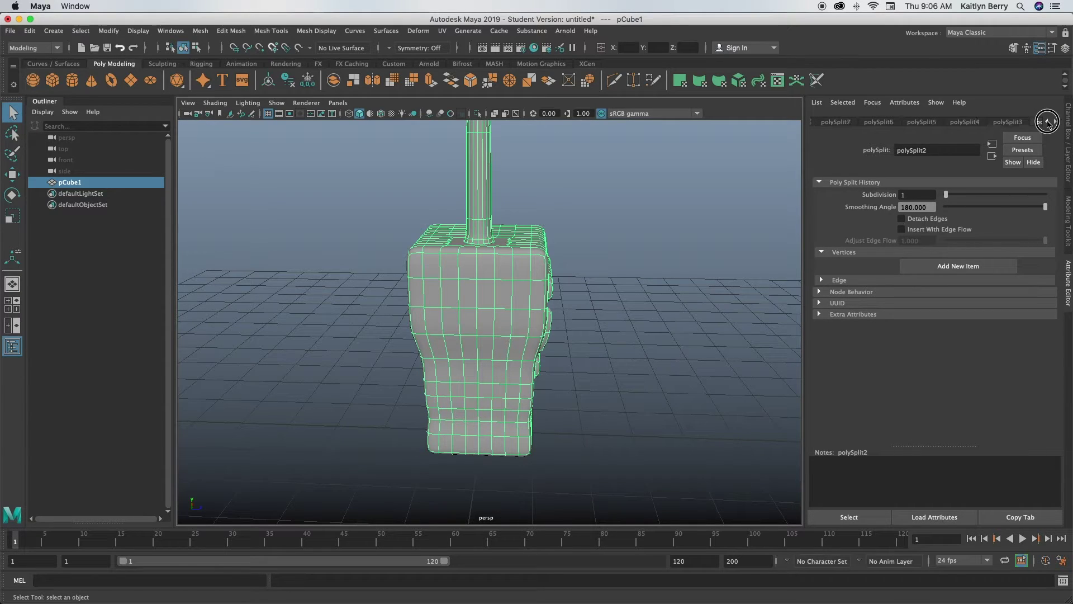
{"action": "left_click", "coordinate": [1047, 119]}
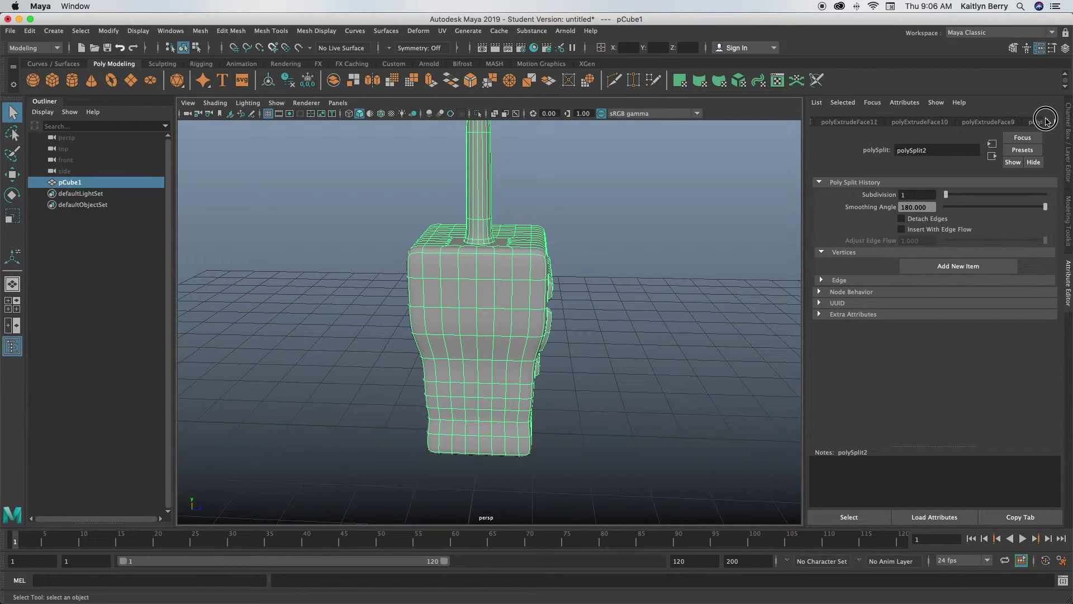
{"action": "left_click", "coordinate": [877, 121]}
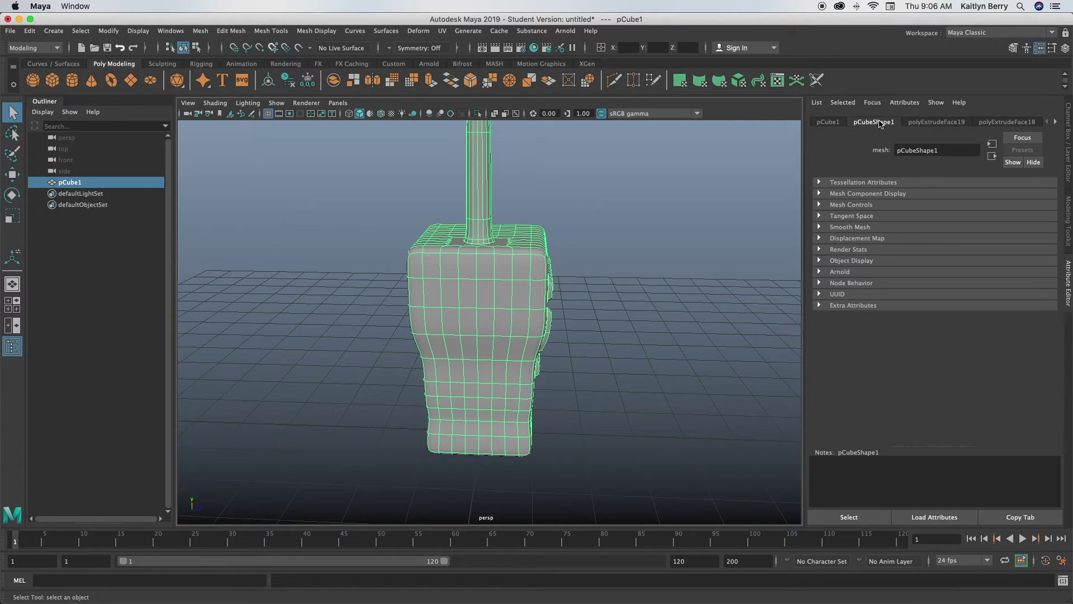
{"action": "left_click", "coordinate": [910, 123]}
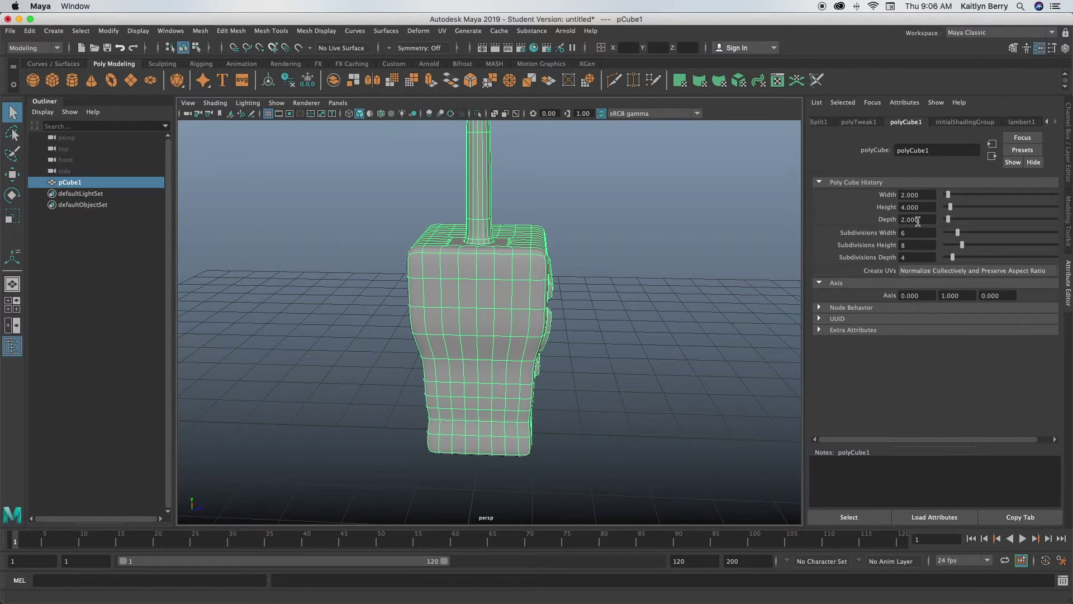
{"action": "double_click", "coordinate": [904, 218]}
{"action": "type", "text": "1"}
{"action": "key", "text": "Return"}
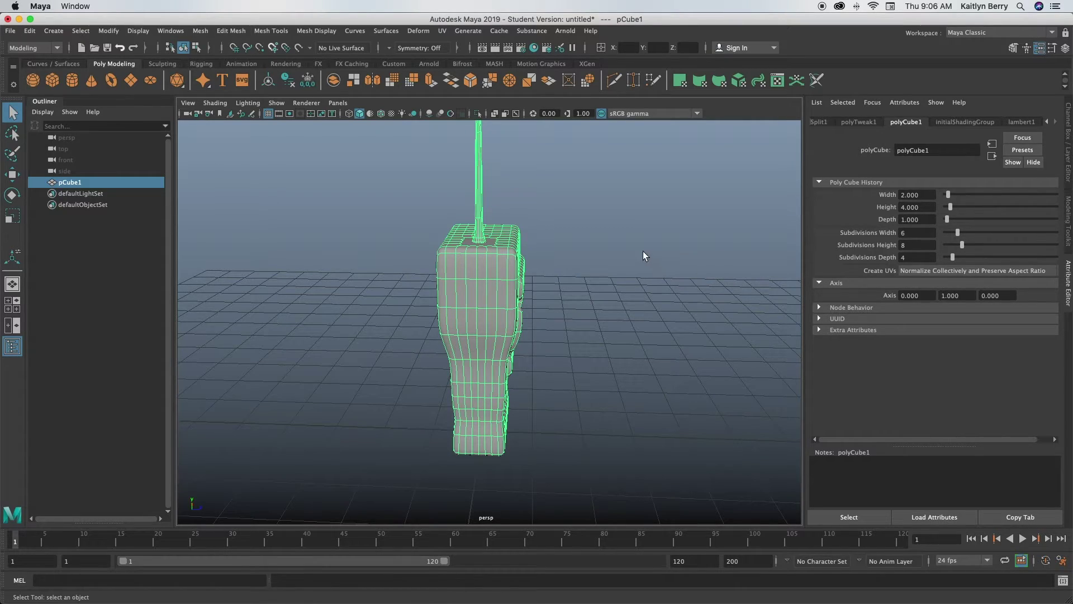
Examine the walkie-talkie's proportions from the front, sides and back, including the speaker slots
{"action": "left_click_drag", "start_coordinate": [635, 232], "coordinate": [544, 277], "text": "alt"}
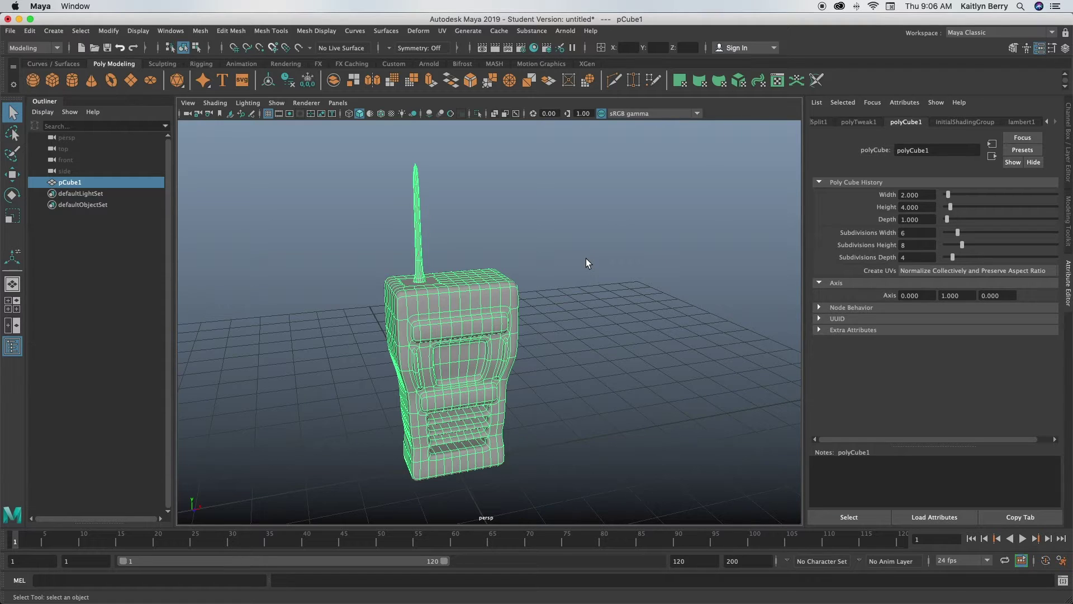
{"action": "left_click_drag", "start_coordinate": [559, 235], "coordinate": [600, 254], "text": "alt"}
{"action": "mouse_move", "coordinate": [575, 440]}
{"action": "left_mouse_down", "text": "alt"}
{"action": "mouse_move", "coordinate": [553, 439]}
{"action": "mouse_move", "coordinate": [573, 436]}
{"action": "left_mouse_up", "text": "alt"}
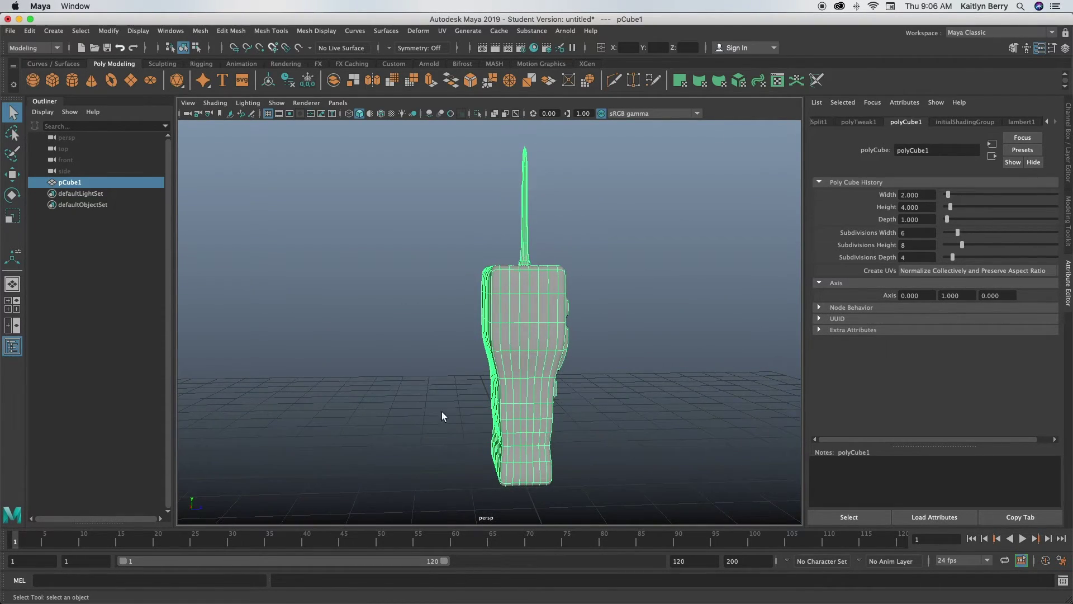
{"action": "right_click_drag", "start_coordinate": [464, 416], "coordinate": [589, 438], "text": "alt"}
{"action": "left_click_drag", "start_coordinate": [589, 438], "coordinate": [632, 427], "text": "alt"}
{"action": "right_click_drag", "start_coordinate": [632, 431], "coordinate": [537, 465], "text": "alt"}
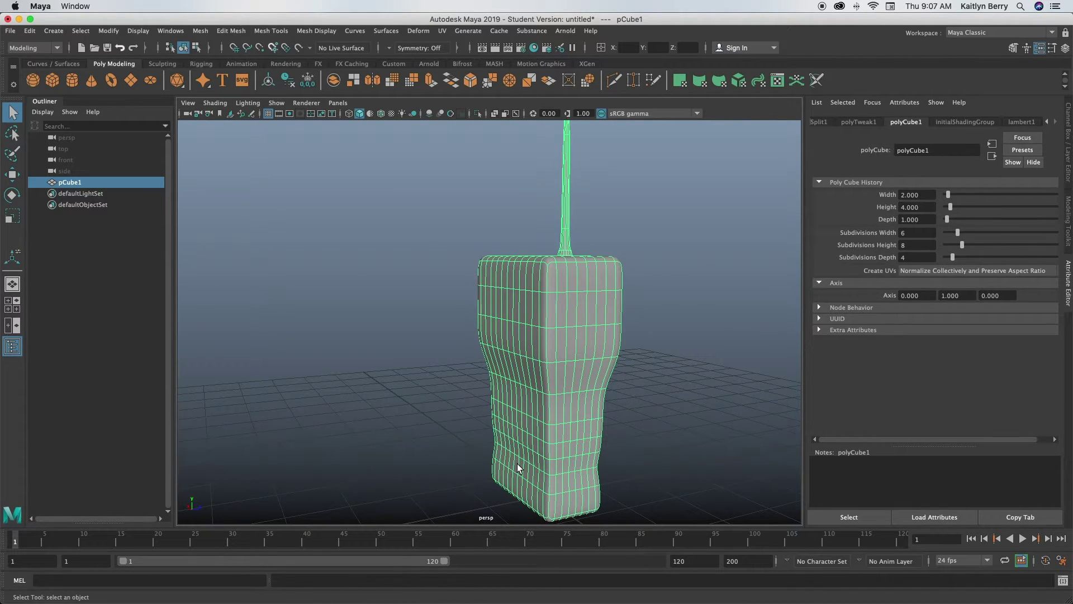
{"action": "left_click", "coordinate": [347, 114]}
{"action": "right_click_drag", "start_coordinate": [575, 412], "coordinate": [670, 409], "text": "alt"}
{"action": "middle_click_drag", "start_coordinate": [670, 409], "coordinate": [592, 294], "text": "alt"}
{"action": "left_click_drag", "start_coordinate": [482, 326], "coordinate": [503, 335], "text": "alt"}
{"action": "left_click", "coordinate": [361, 116]}
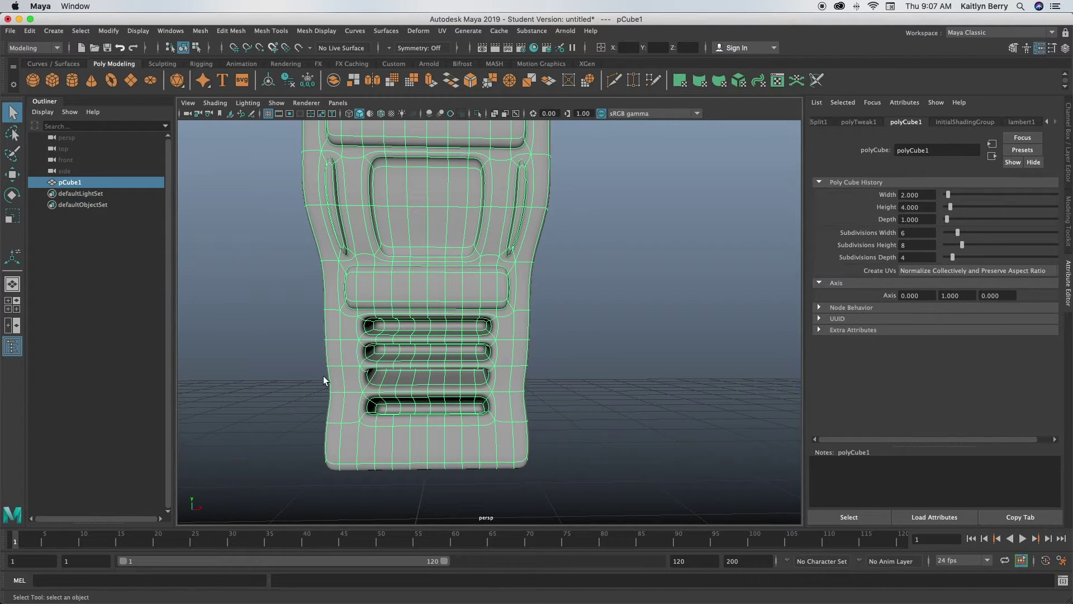
Extrude the block of middle faces spanning four rows on the lower back with an offset of 0.01
{"action": "left_click_drag", "start_coordinate": [254, 378], "coordinate": [444, 379], "text": "alt"}
{"action": "right_click_drag", "start_coordinate": [514, 368], "coordinate": [520, 319]}
{"action": "left_click_drag", "start_coordinate": [515, 370], "coordinate": [445, 380], "text": "alt"}
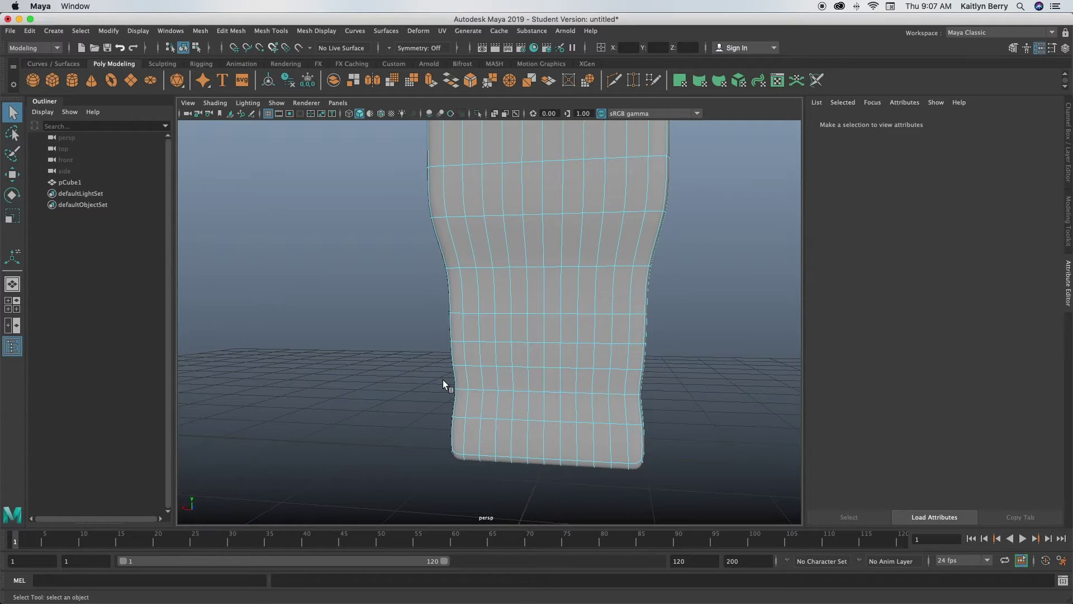
{"action": "key", "text": "Tab"}
{"action": "mouse_move", "coordinate": [471, 328]}
{"action": "left_mouse_down"}
{"action": "mouse_move", "coordinate": [483, 399]}
{"action": "mouse_move", "coordinate": [486, 376]}
{"action": "mouse_move", "coordinate": [537, 336]}
{"action": "mouse_move", "coordinate": [614, 337]}
{"action": "mouse_move", "coordinate": [618, 384]}
{"action": "mouse_move", "coordinate": [520, 391]}
{"action": "mouse_move", "coordinate": [592, 364]}
{"action": "left_mouse_up"}
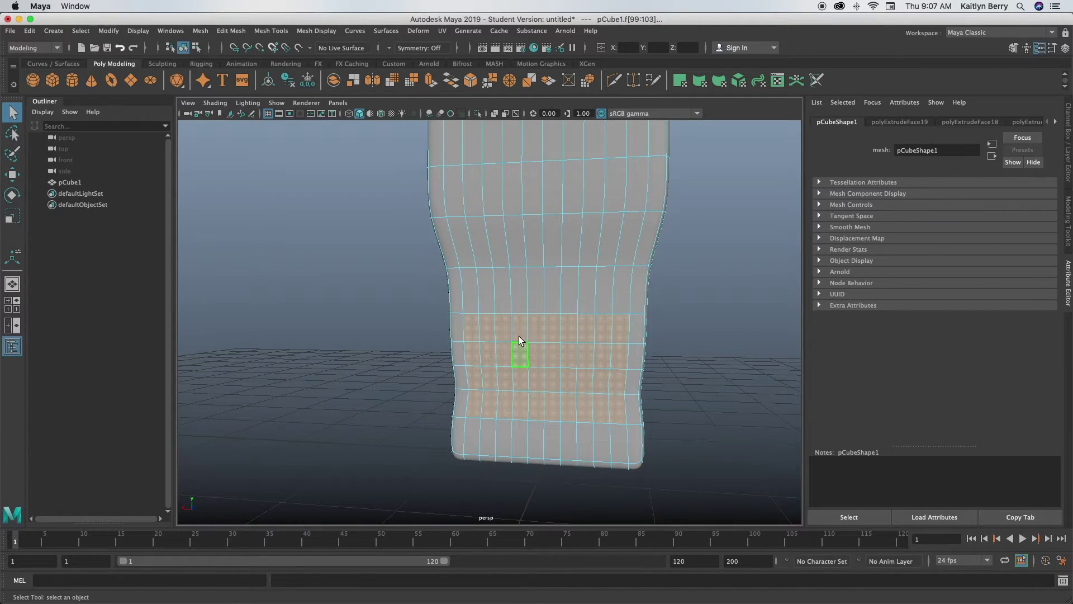
{"action": "key", "text": "ctrl+e"}
{"action": "left_click", "coordinate": [695, 159]}
{"action": "left_click_drag", "start_coordinate": [695, 160], "coordinate": [696, 161]}
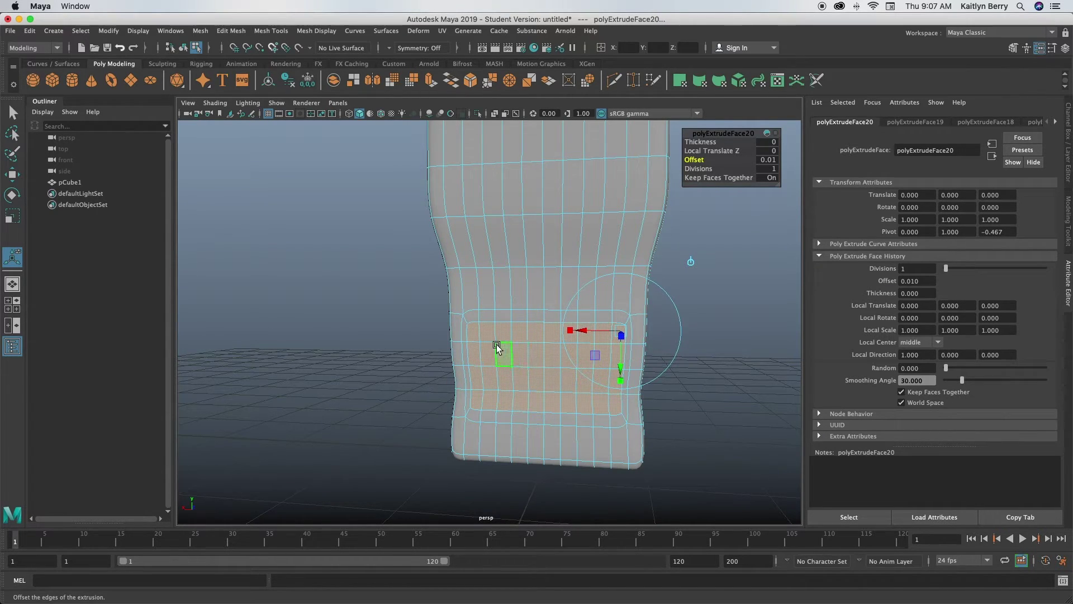
Extrude the narrow ring of faces around the back panel inward with a negative thickness to form a groove
{"action": "right_click_drag", "start_coordinate": [496, 343], "coordinate": [574, 342], "text": "alt"}
{"action": "double_click", "coordinate": [569, 316]}
{"action": "left_click", "coordinate": [773, 321]}
{"action": "left_click", "coordinate": [617, 315]}
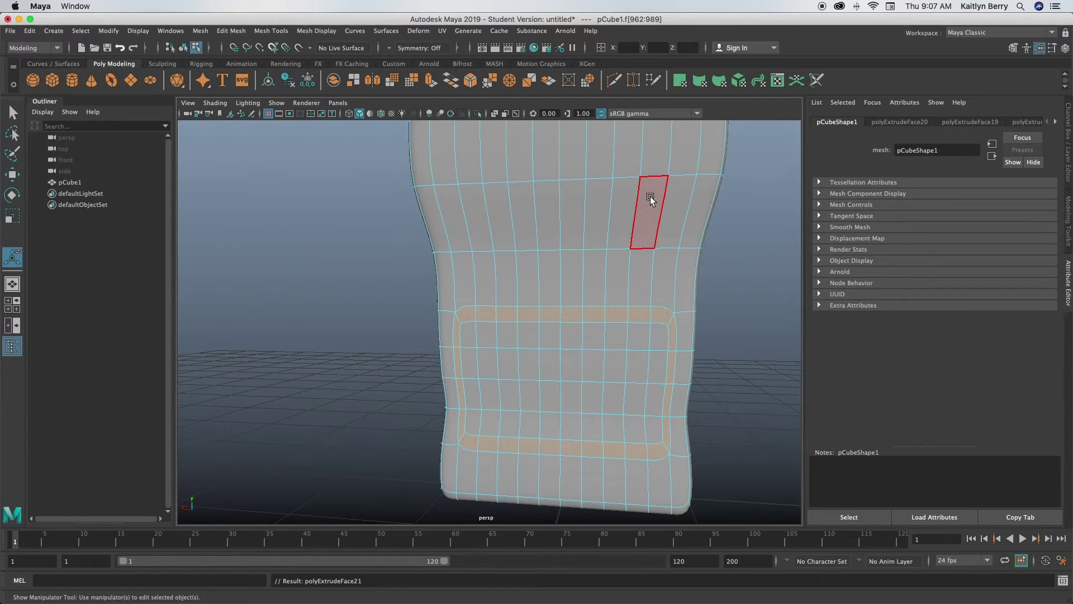
{"action": "key", "text": "ctrl+e"}
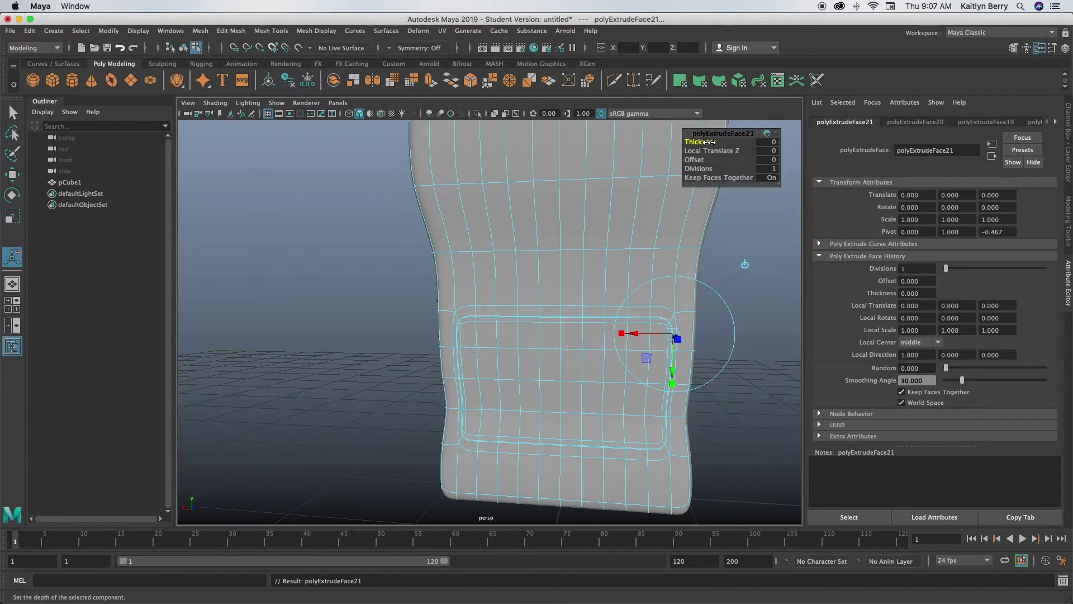
{"action": "left_click_drag", "start_coordinate": [709, 142], "coordinate": [699, 153]}
{"action": "left_click", "coordinate": [390, 364]}
{"action": "left_click_drag", "start_coordinate": [470, 431], "coordinate": [414, 402], "text": "alt"}
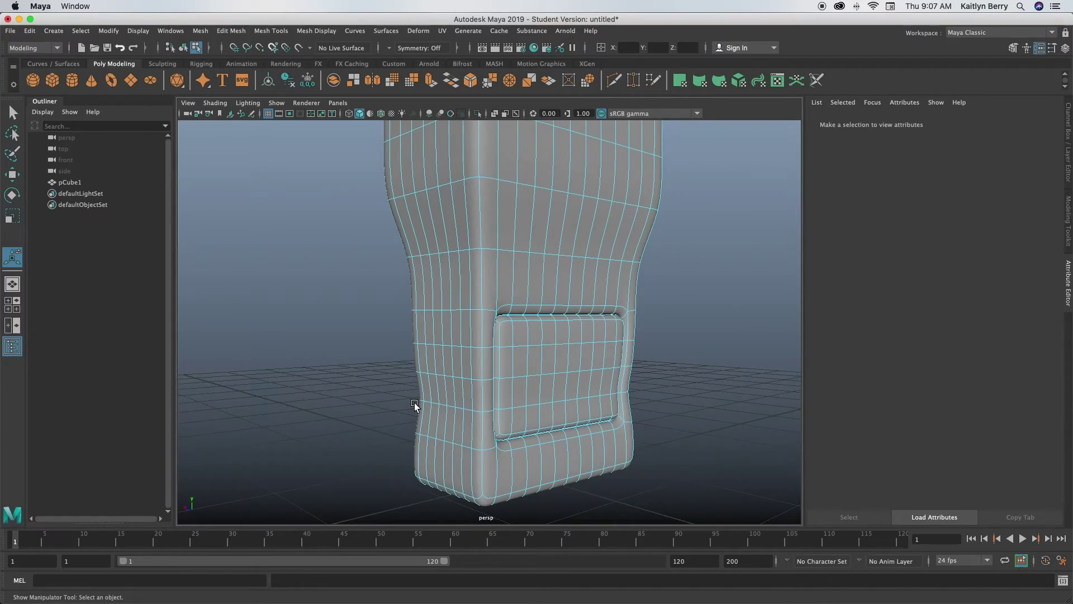
Extrude the middle eight faces, four across and two high, on the body's upper side with an offset of 0.1
{"action": "left_click_drag", "start_coordinate": [367, 309], "coordinate": [645, 336], "text": "alt"}
{"action": "right_click_drag", "start_coordinate": [645, 336], "coordinate": [397, 331], "text": "alt"}
{"action": "left_click_drag", "start_coordinate": [436, 386], "coordinate": [489, 366], "text": "alt"}
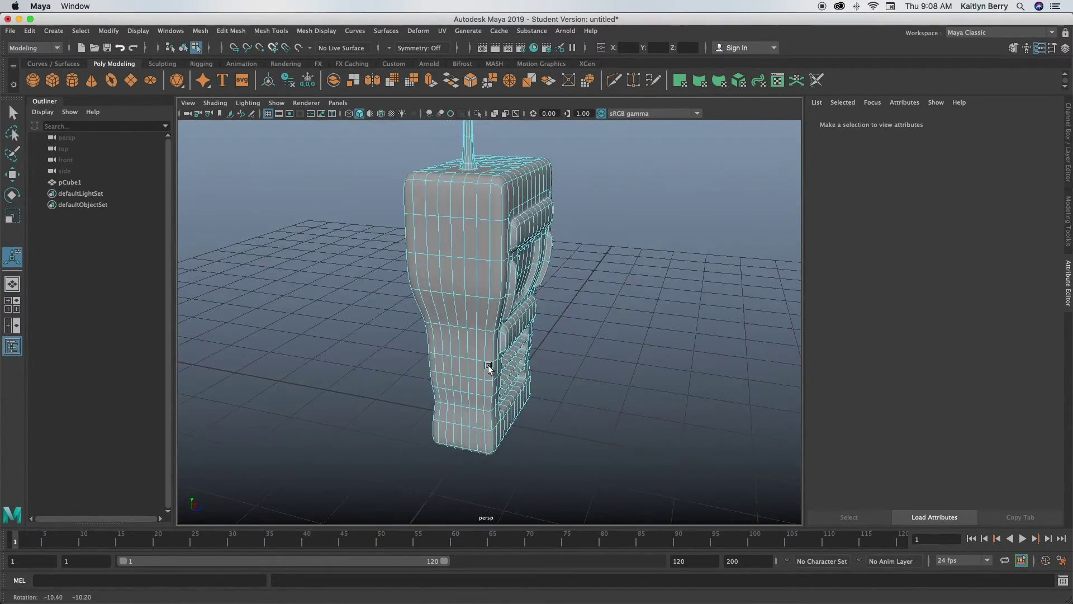
{"action": "right_click_drag", "start_coordinate": [488, 366], "coordinate": [551, 320], "text": "alt"}
{"action": "left_click_drag", "start_coordinate": [410, 329], "coordinate": [484, 357], "text": "alt"}
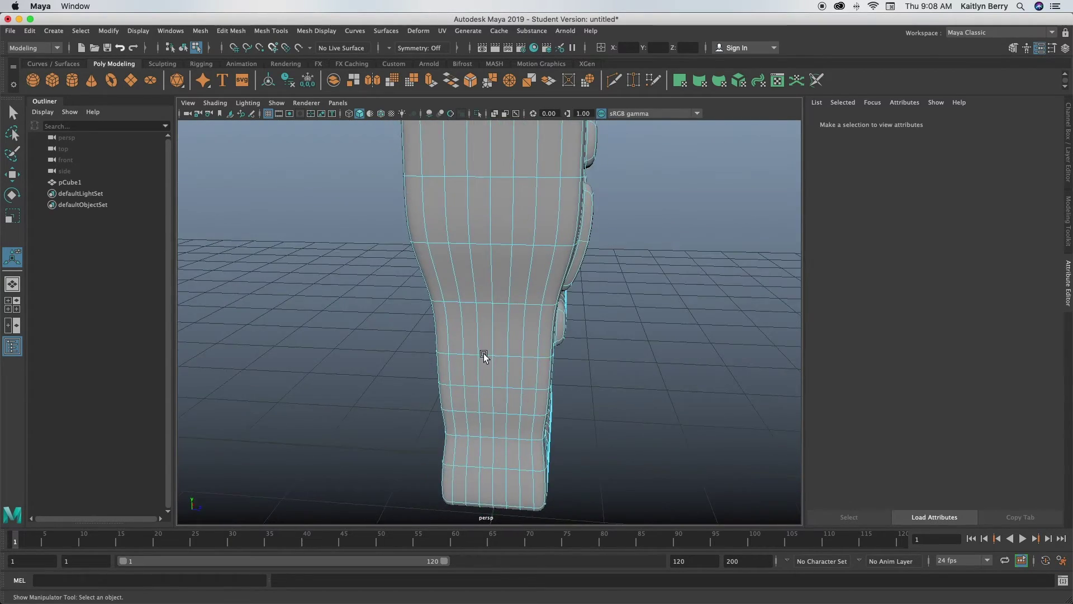
{"action": "middle_click_drag", "start_coordinate": [484, 357], "coordinate": [484, 431], "text": "alt"}
{"action": "left_click_drag", "start_coordinate": [484, 431], "coordinate": [477, 432], "text": "alt"}
{"action": "key", "text": "q"}
{"action": "mouse_move", "coordinate": [453, 206]}
{"action": "left_mouse_down"}
{"action": "mouse_move", "coordinate": [467, 297]}
{"action": "mouse_move", "coordinate": [449, 290]}
{"action": "left_mouse_up"}
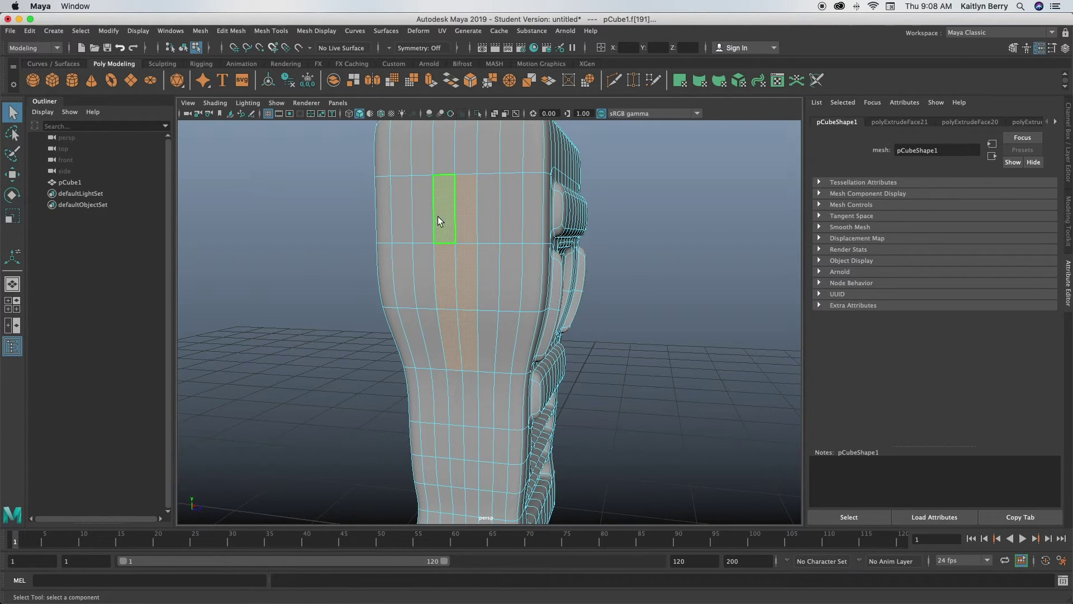
{"action": "left_click", "coordinate": [357, 206]}
{"action": "left_click_drag", "start_coordinate": [438, 209], "coordinate": [424, 270]}
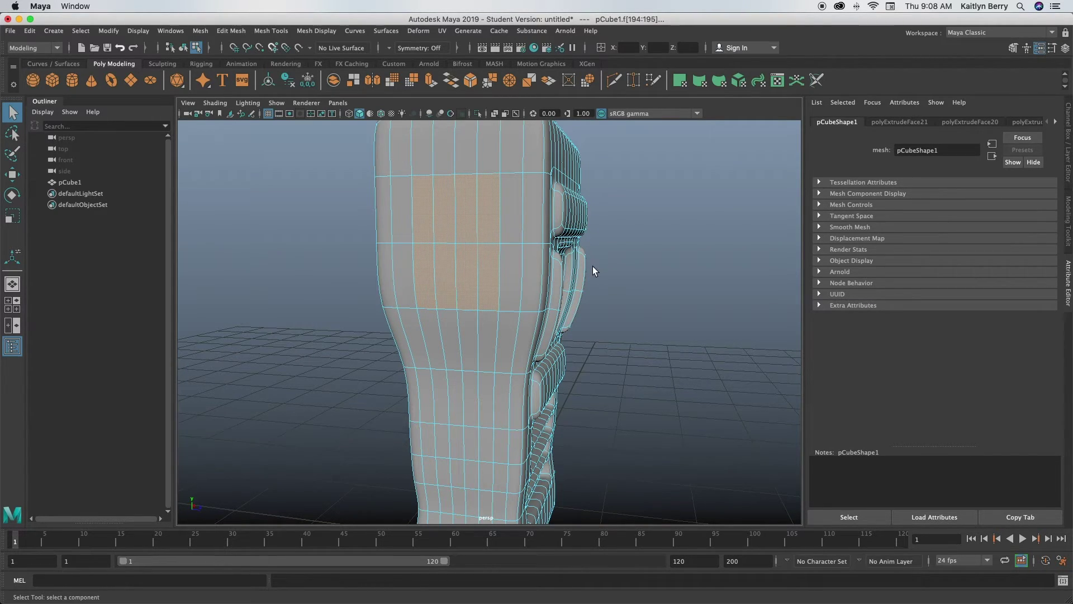
{"action": "middle_click_drag", "start_coordinate": [568, 222], "coordinate": [565, 256], "text": "alt"}
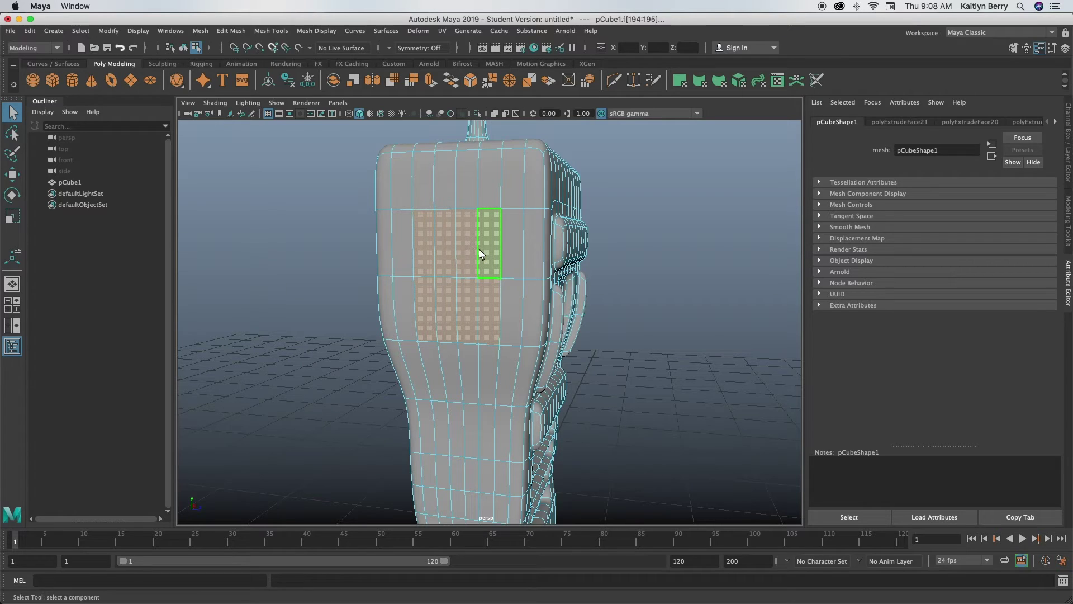
{"action": "key", "text": "ctrl+e"}
{"action": "left_click_drag", "start_coordinate": [703, 160], "coordinate": [704, 159]}
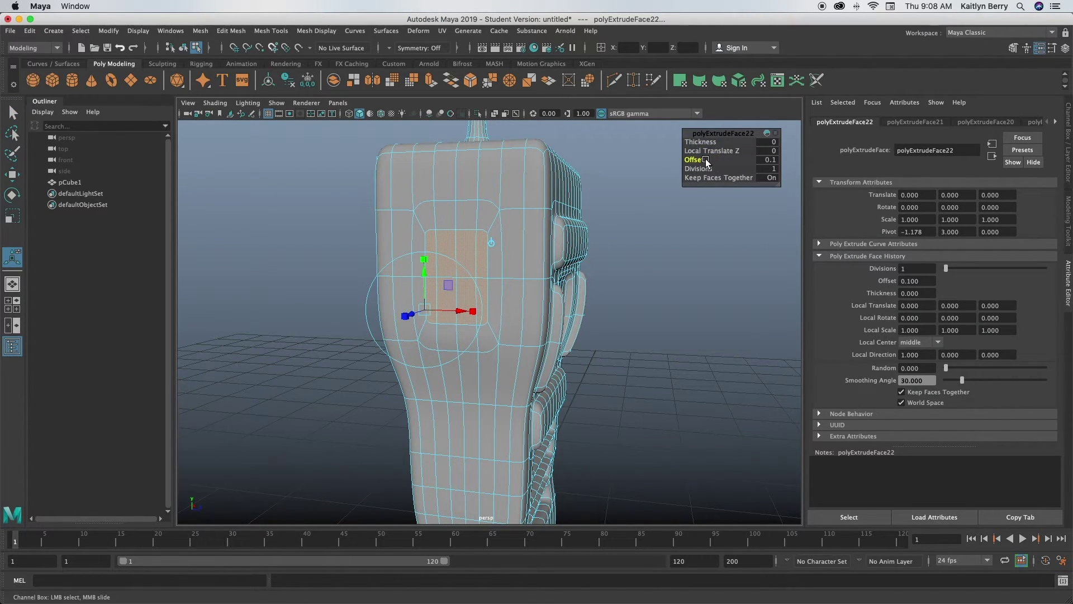
Extrude the inset side faces again, adjusting the thickness
{"action": "key", "text": "ctrl+e"}
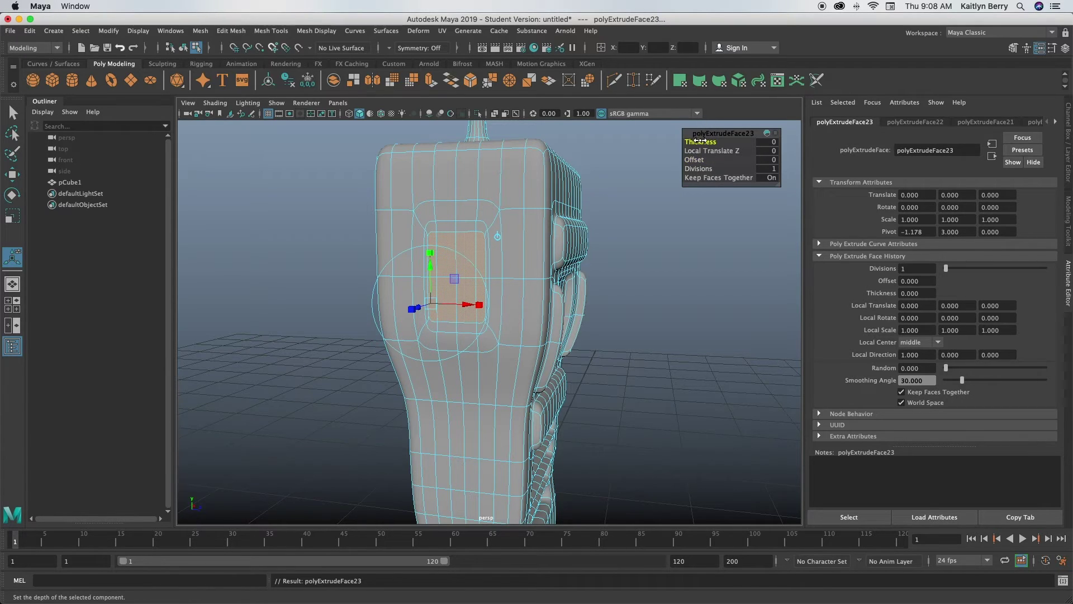
{"action": "left_click_drag", "start_coordinate": [706, 142], "coordinate": [705, 143]}
{"action": "left_click", "coordinate": [642, 269]}
Extrude the two middle faces on the opposite side with an offset, and again with a thickness of -0.26
{"action": "left_click_drag", "start_coordinate": [642, 269], "coordinate": [494, 326], "text": "alt"}
{"action": "left_click_drag", "start_coordinate": [487, 280], "coordinate": [472, 199], "text": "alt"}
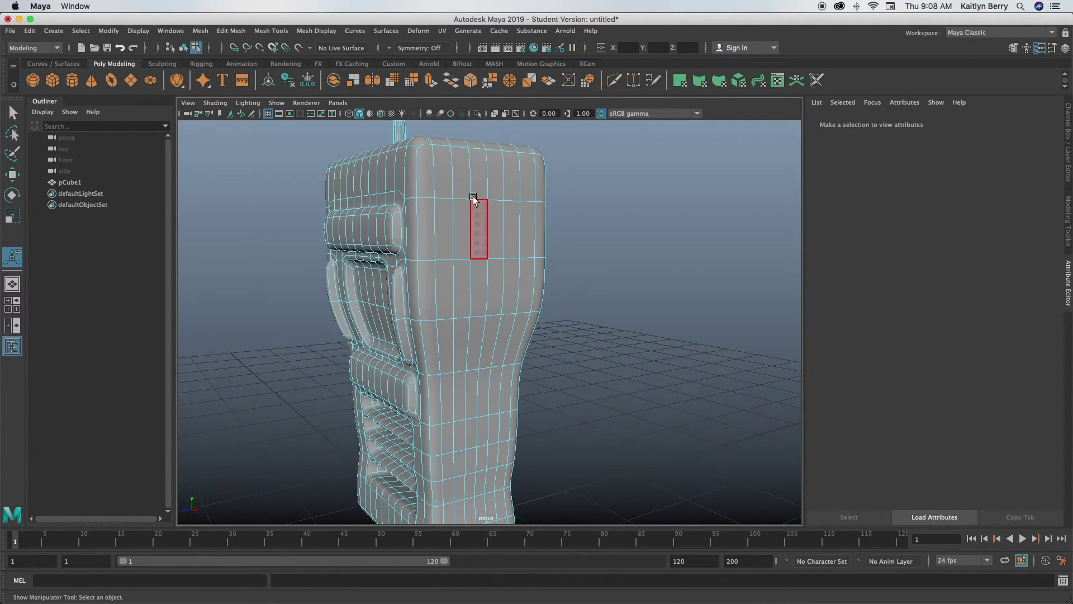
{"action": "left_click", "coordinate": [492, 279], "text": "shift"}
{"action": "left_click_drag", "start_coordinate": [597, 340], "coordinate": [587, 351], "text": "alt"}
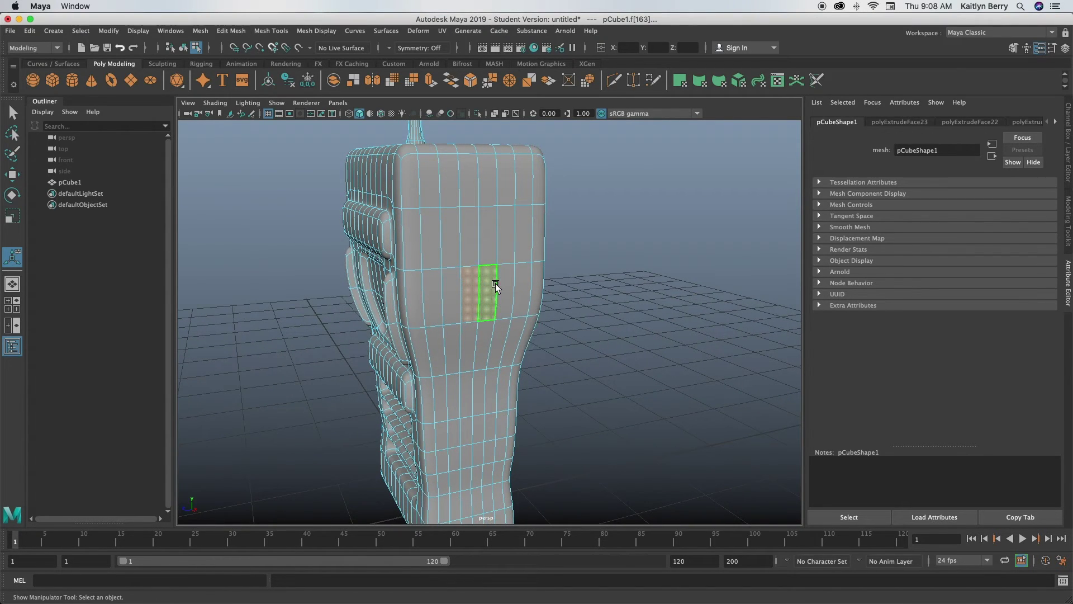
{"action": "key", "text": "ctrl+e"}
{"action": "left_click_drag", "start_coordinate": [703, 160], "coordinate": [689, 141]}
{"action": "key", "text": "ctrl+e"}
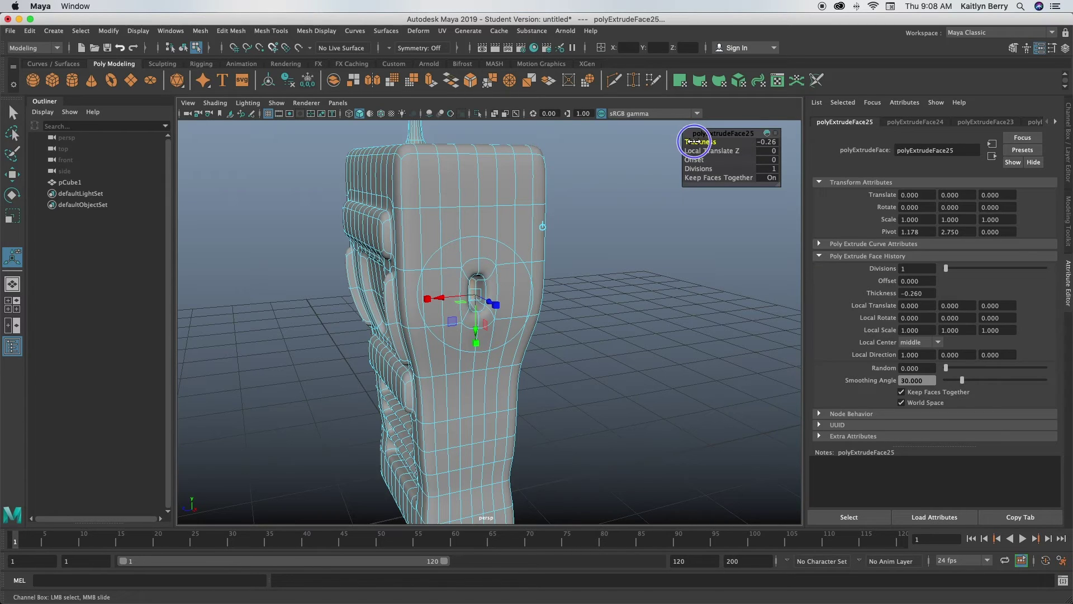
{"action": "left_click", "coordinate": [632, 395]}
Compare the unsmoothed and smoothed walkie-talkie and examine the front and the new side slot
{"action": "left_click_drag", "start_coordinate": [632, 396], "coordinate": [649, 425], "text": "alt"}
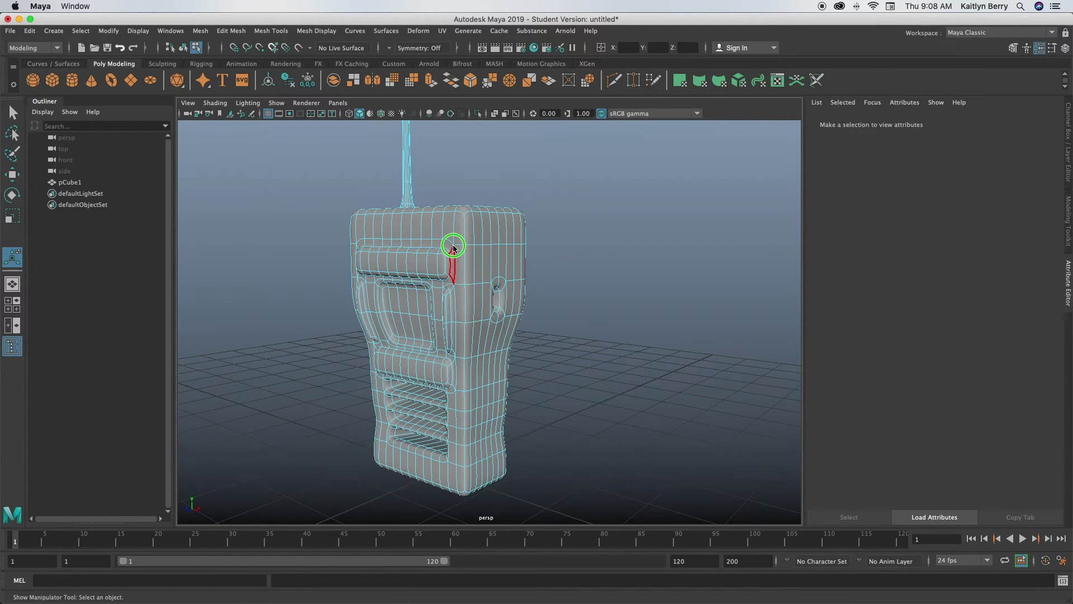
{"action": "right_click_drag", "start_coordinate": [453, 245], "coordinate": [459, 220]}
{"action": "key", "text": "1"}
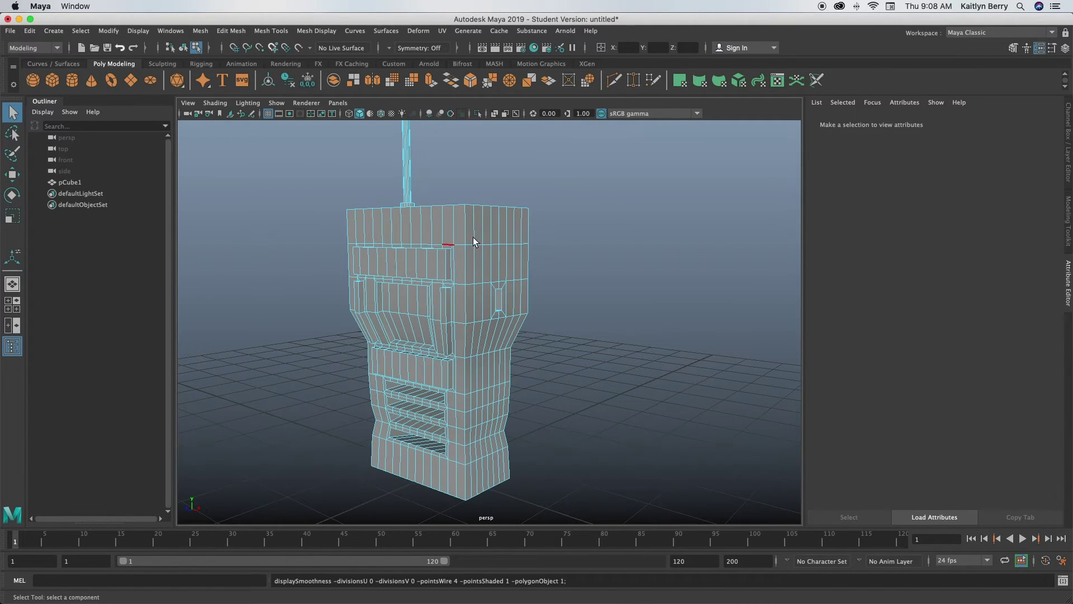
{"action": "left_click_drag", "start_coordinate": [522, 328], "coordinate": [489, 341], "text": "alt"}
{"action": "key", "text": "3"}
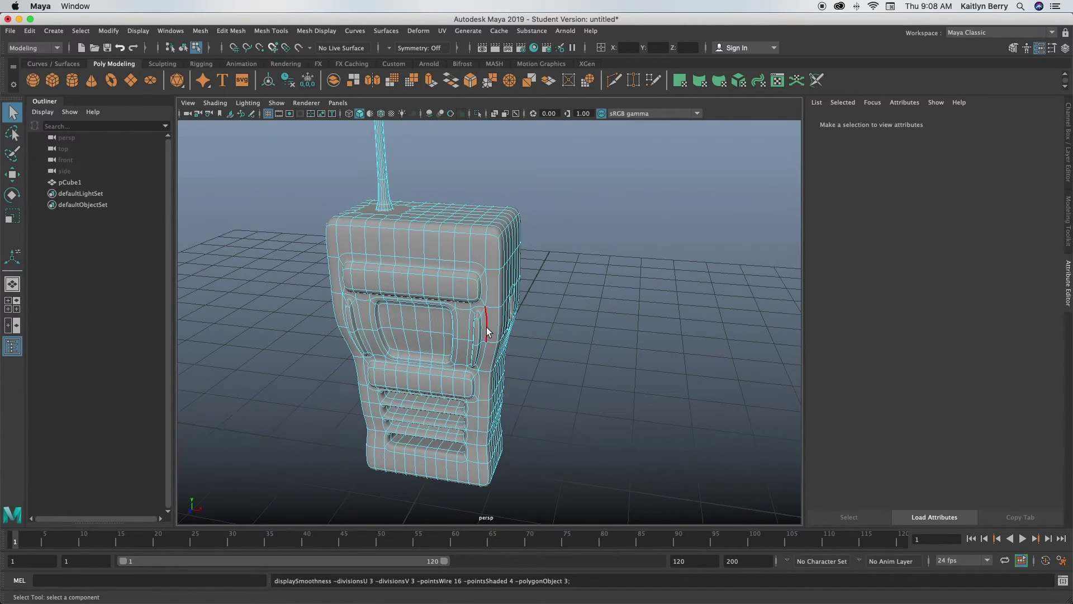
{"action": "left_click_drag", "start_coordinate": [587, 299], "coordinate": [371, 313], "text": "alt"}
{"action": "right_click_drag", "start_coordinate": [371, 314], "coordinate": [648, 327], "text": "alt"}
{"action": "right_click_drag", "start_coordinate": [421, 306], "coordinate": [571, 252], "text": "alt"}
{"action": "left_click", "coordinate": [574, 290]}
{"action": "left_click", "coordinate": [575, 290]}
{"action": "left_click_drag", "start_coordinate": [575, 290], "coordinate": [464, 417], "text": "alt"}
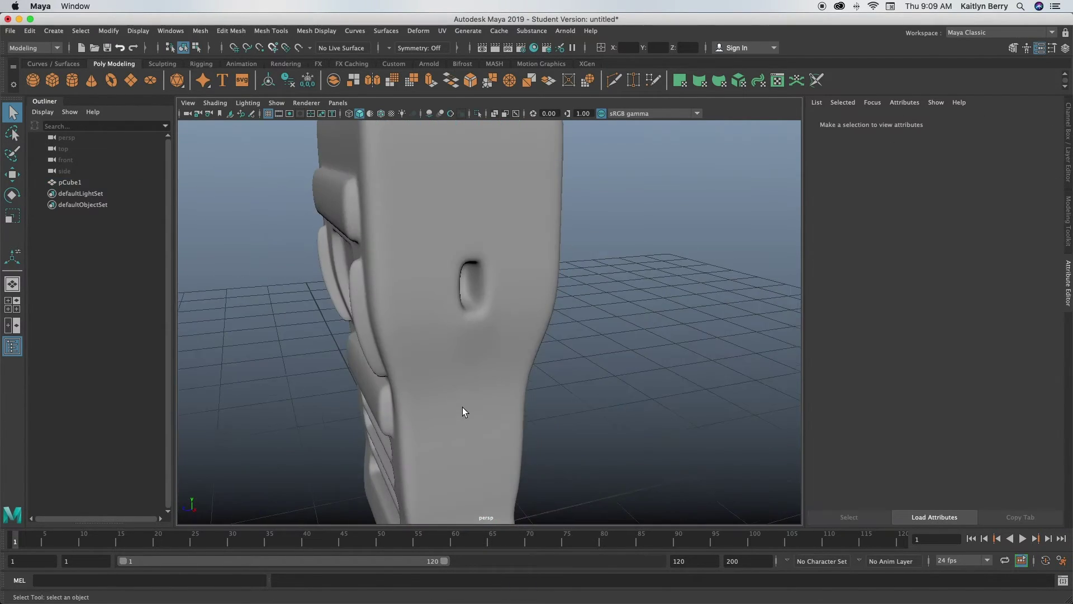
Bevel the edge loop around the side slot's opening with a fraction of 0.5 and 2 segments
{"action": "right_click_drag", "start_coordinate": [471, 290], "coordinate": [518, 287]}
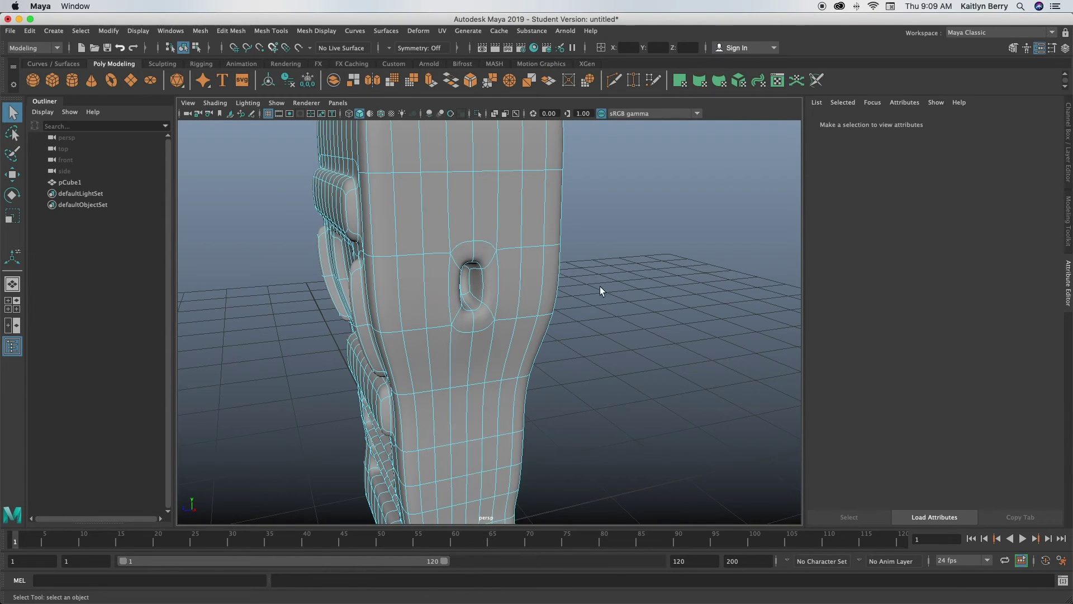
{"action": "key", "text": "1"}
{"action": "left_click", "coordinate": [467, 284]}
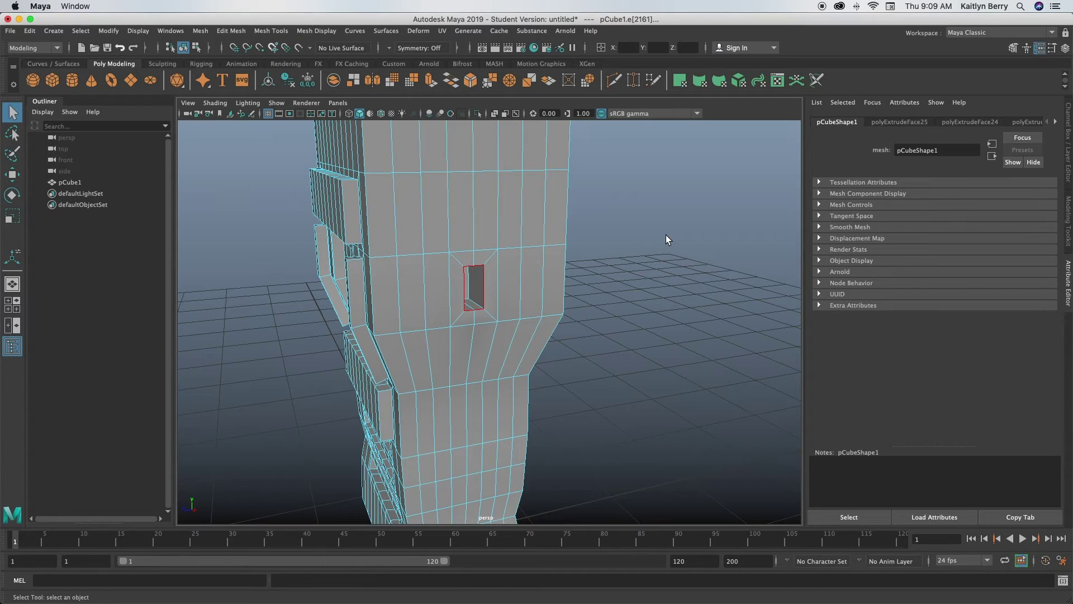
{"action": "key", "text": "ctrl+b"}
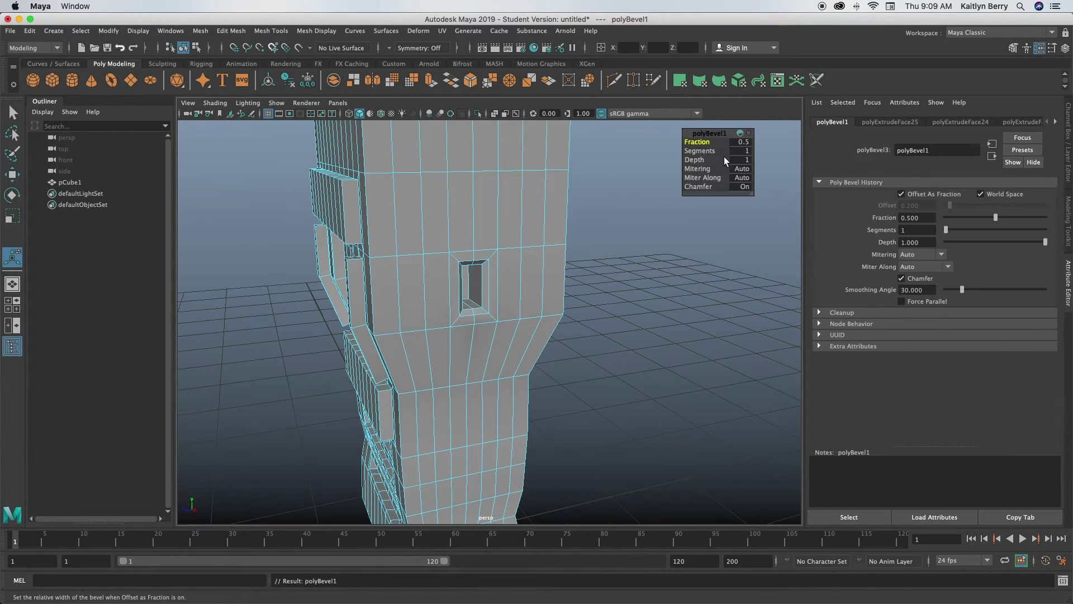
{"action": "left_click", "coordinate": [747, 151]}
{"action": "type", "text": "2"}
{"action": "key", "text": "Return"}
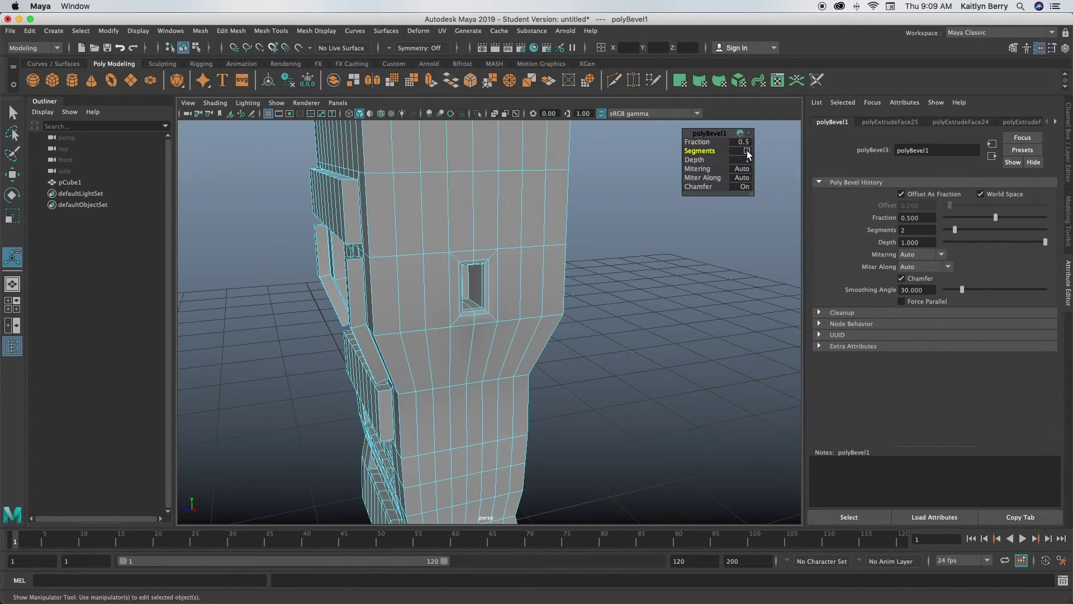
Preview the model smoothed and examine the beveled slot, the body and the antenna on top
{"action": "key", "text": "3"}
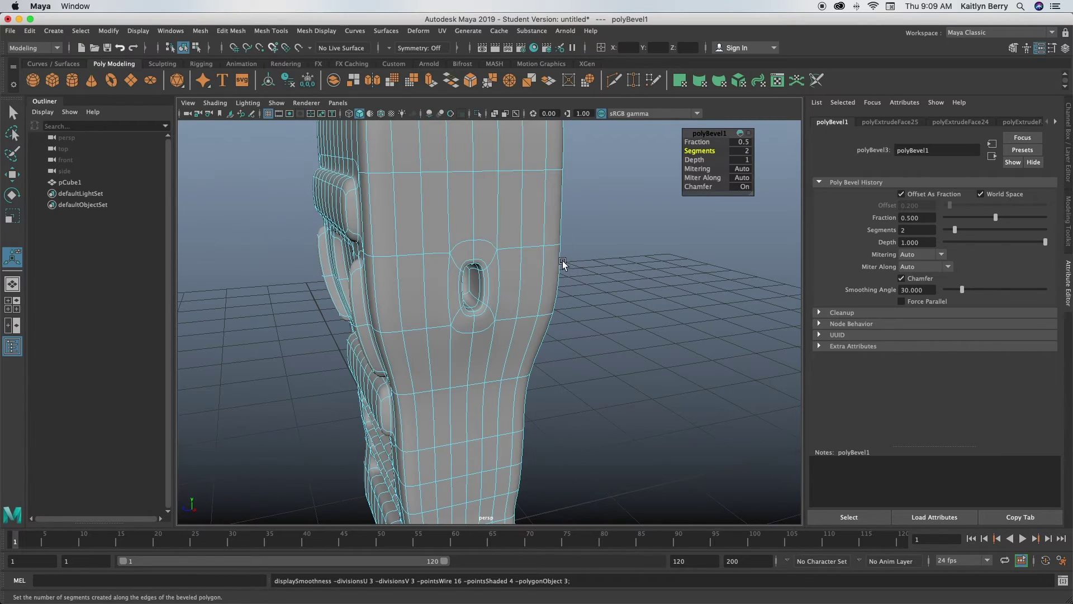
{"action": "left_click_drag", "start_coordinate": [371, 306], "coordinate": [481, 280], "text": "alt"}
{"action": "scroll", "coordinate": [481, 280], "scroll_direction": "down", "scroll_amount": 3}
{"action": "left_click_drag", "start_coordinate": [400, 347], "coordinate": [460, 340], "text": "alt"}
{"action": "scroll", "coordinate": [450, 360], "scroll_direction": "down", "scroll_amount": 2}
{"action": "left_click_drag", "start_coordinate": [442, 382], "coordinate": [575, 401], "text": "alt"}
{"action": "right_click_drag", "start_coordinate": [436, 293], "coordinate": [606, 292], "text": "alt"}
{"action": "middle_click_drag", "start_coordinate": [511, 248], "coordinate": [546, 316], "text": "alt"}
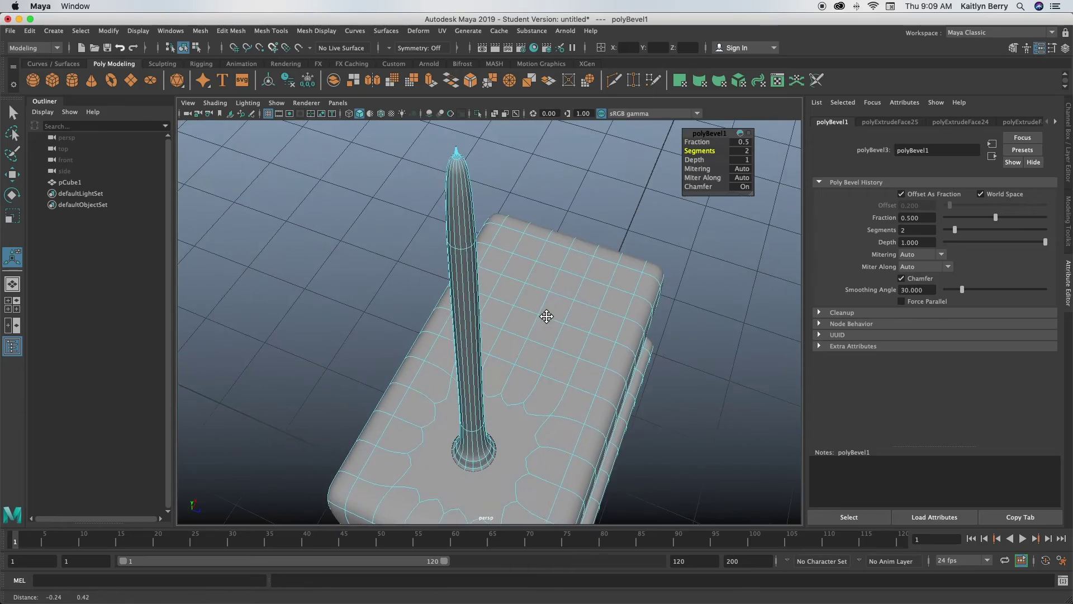
Deselect the smoothed walkie-talkie and examine its front details and the raised panel on its side
{"action": "left_click_drag", "start_coordinate": [484, 240], "coordinate": [464, 350], "text": "alt"}
{"action": "right_click_drag", "start_coordinate": [479, 284], "coordinate": [502, 271]}
{"action": "left_click", "coordinate": [611, 266]}
{"action": "right_click_drag", "start_coordinate": [591, 397], "coordinate": [525, 426], "text": "alt"}
{"action": "left_click_drag", "start_coordinate": [525, 426], "coordinate": [459, 374], "text": "alt"}
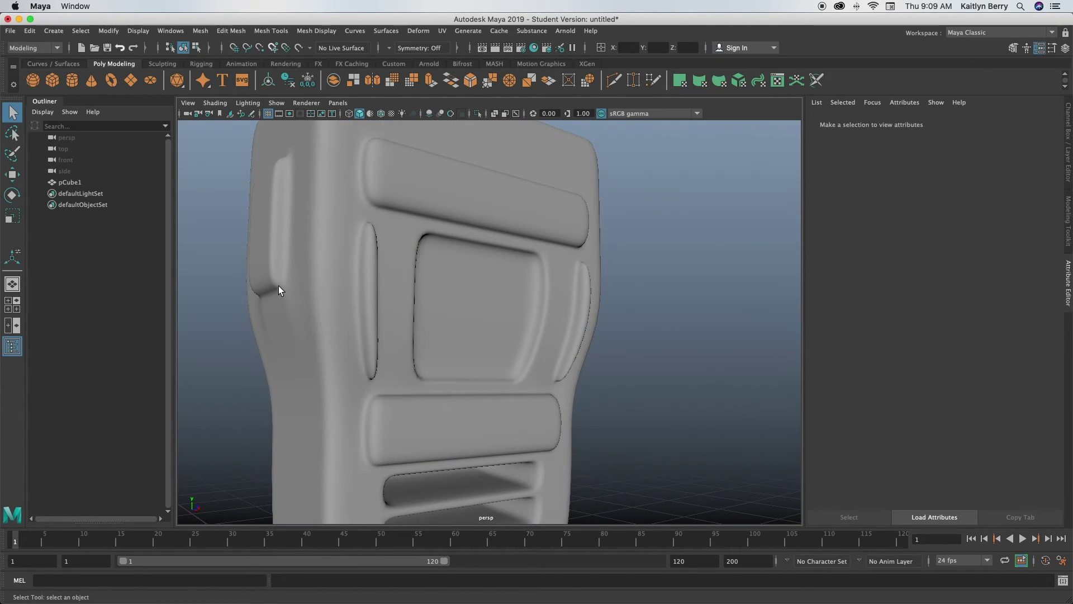
Bevel the edge loop around the base of the raised side panel with 2 segments
{"action": "left_click", "coordinate": [276, 257]}
{"action": "right_click_drag", "start_coordinate": [278, 249], "coordinate": [282, 215]}
{"action": "key", "text": "1"}
{"action": "left_click", "coordinate": [286, 273]}
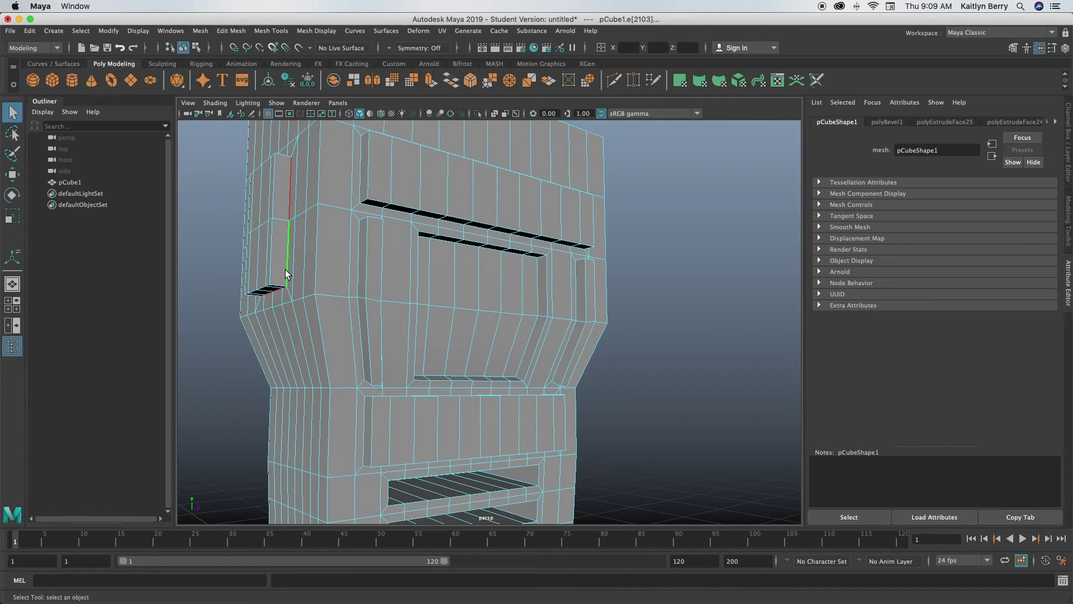
{"action": "left_click_drag", "start_coordinate": [267, 298], "coordinate": [347, 331], "text": "alt"}
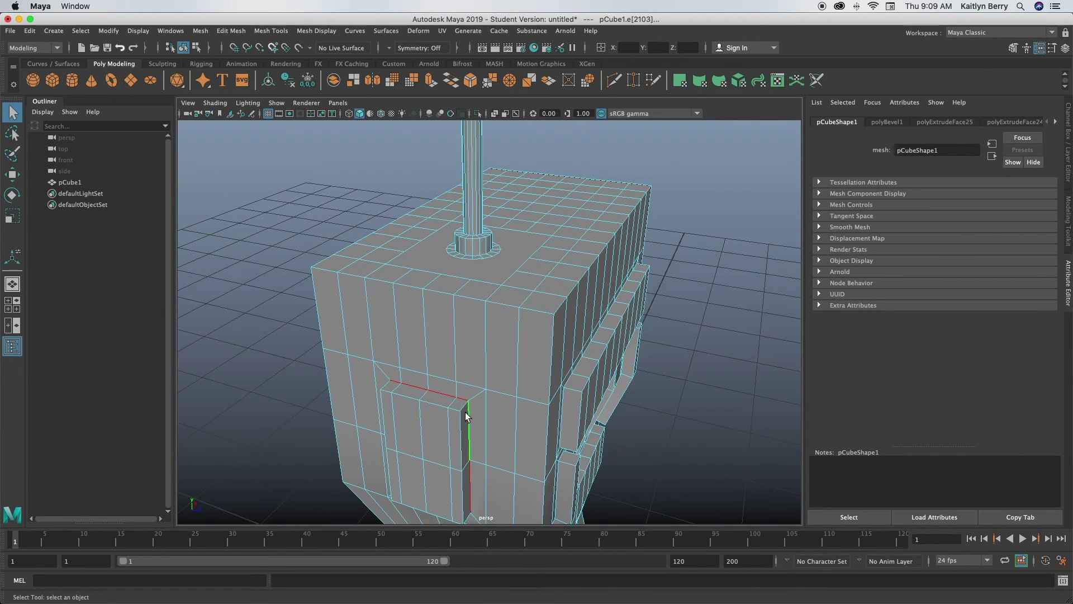
{"action": "key", "text": "ctrl+b"}
{"action": "left_click", "coordinate": [744, 151]}
{"action": "type", "text": "2"}
{"action": "key", "text": "Return"}
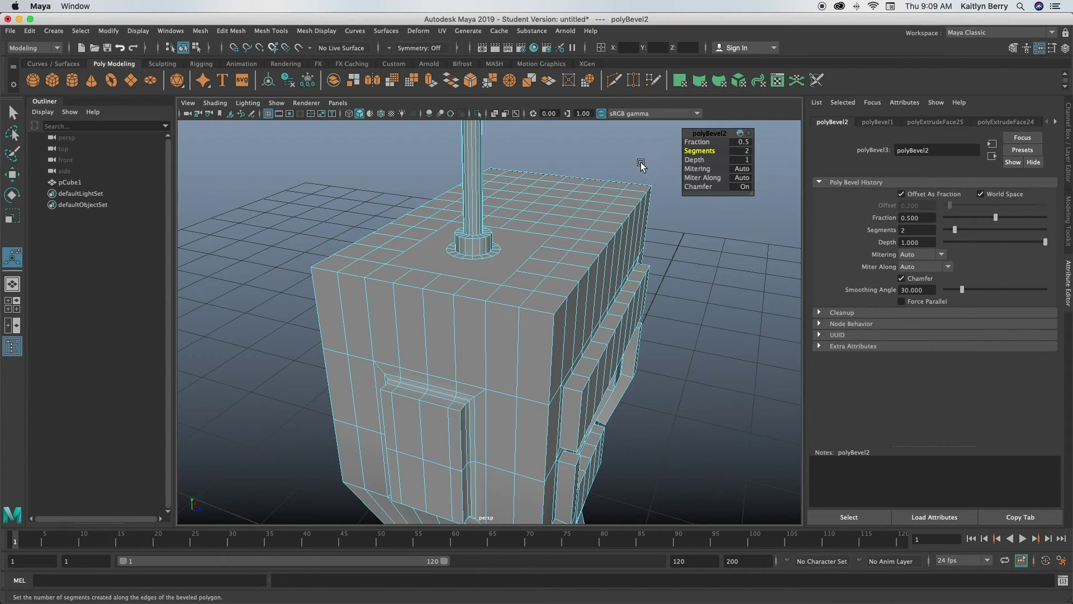
Preview the model smoothed, deselect it, and examine the beveled side panel and the whole walkie-talkie from the front
{"action": "left_click_drag", "start_coordinate": [666, 409], "coordinate": [605, 397]}
{"action": "left_click_drag", "start_coordinate": [762, 408], "coordinate": [719, 395], "text": "alt"}
{"action": "right_click_drag", "start_coordinate": [659, 384], "coordinate": [548, 359], "text": "alt"}
{"action": "key", "text": "3"}
{"action": "left_click", "coordinate": [601, 274]}
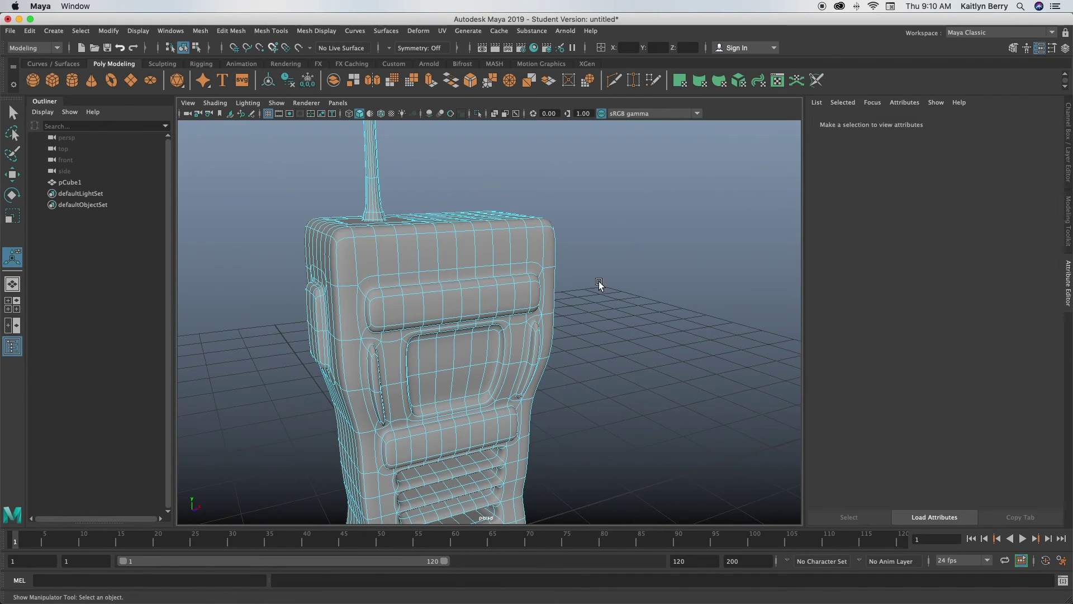
{"action": "right_click_drag", "start_coordinate": [523, 279], "coordinate": [579, 264]}
{"action": "left_click", "coordinate": [594, 331]}
{"action": "left_click_drag", "start_coordinate": [512, 379], "coordinate": [589, 321], "text": "alt"}
{"action": "right_click_drag", "start_coordinate": [747, 351], "coordinate": [610, 306], "text": "alt"}
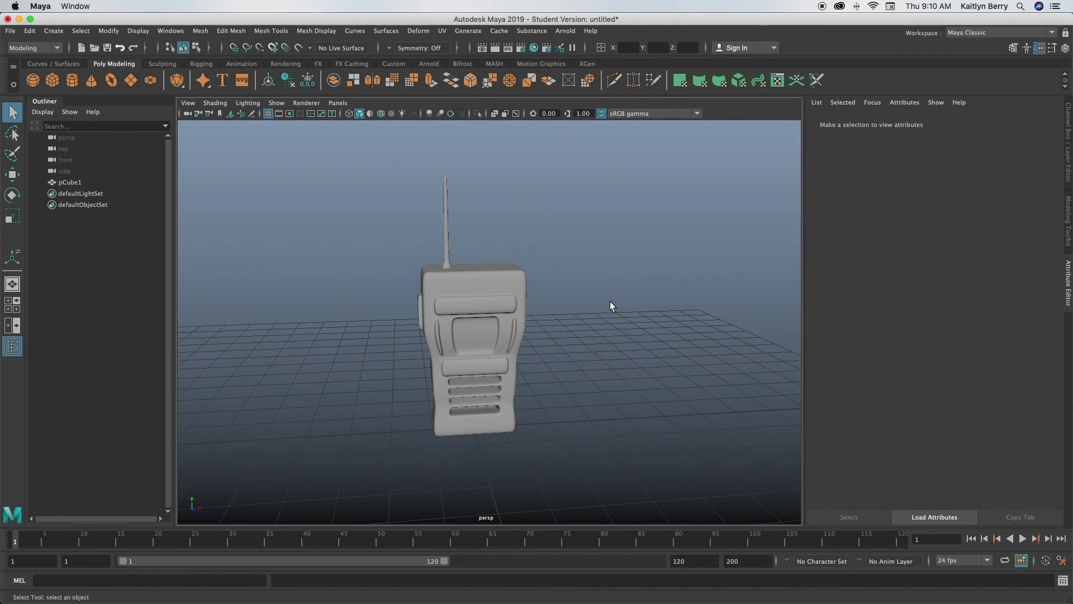